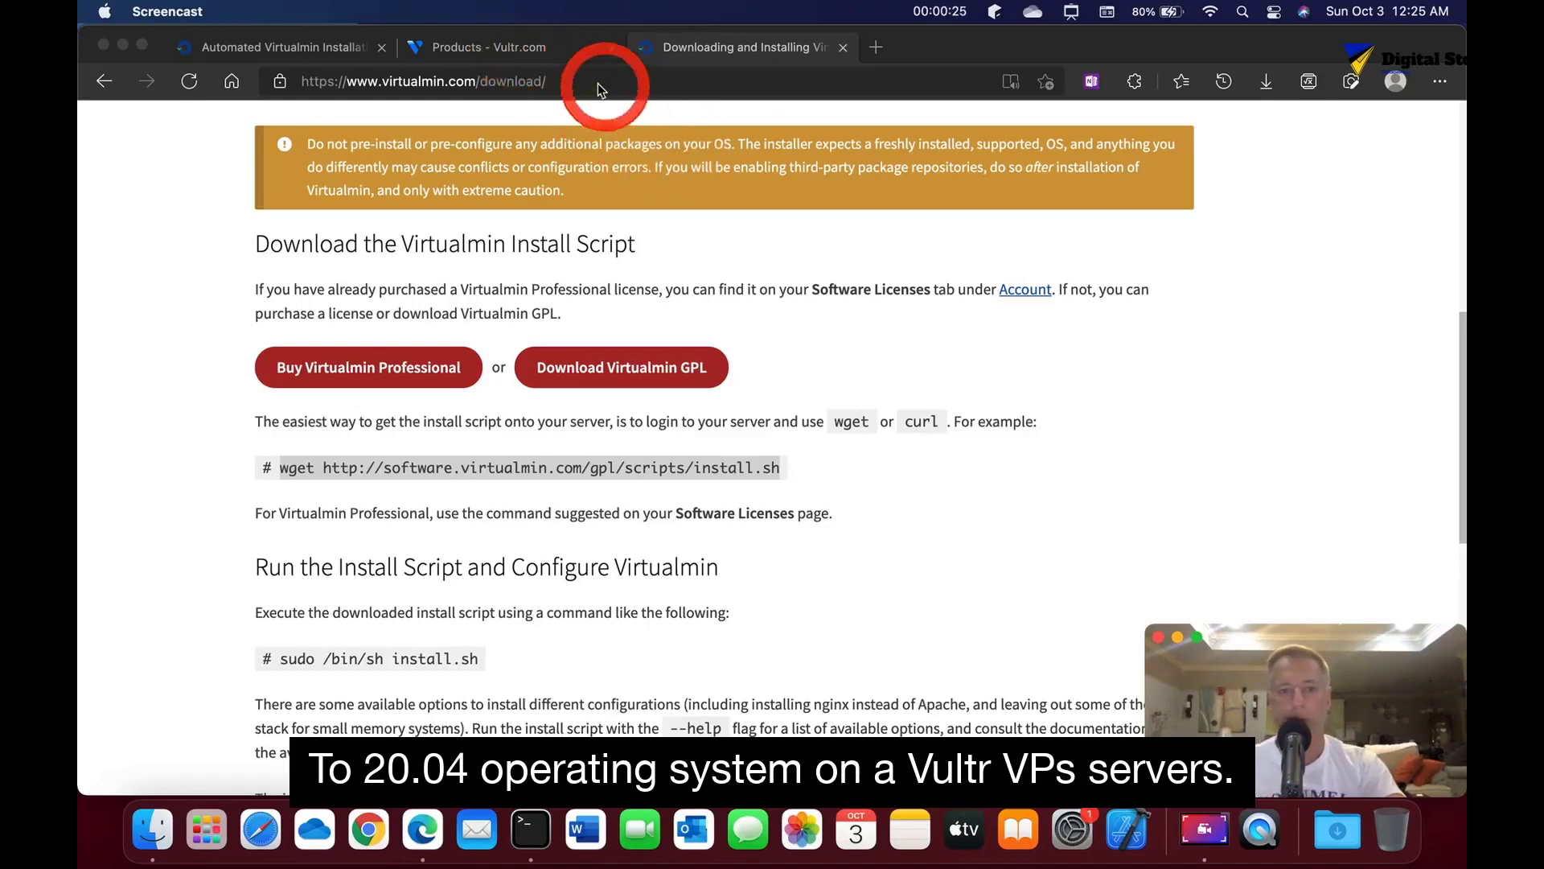
# Step: Switch from the Virtualmin download page to the Vultr Products tab listing existing instances
pyautogui.click(510, 50)
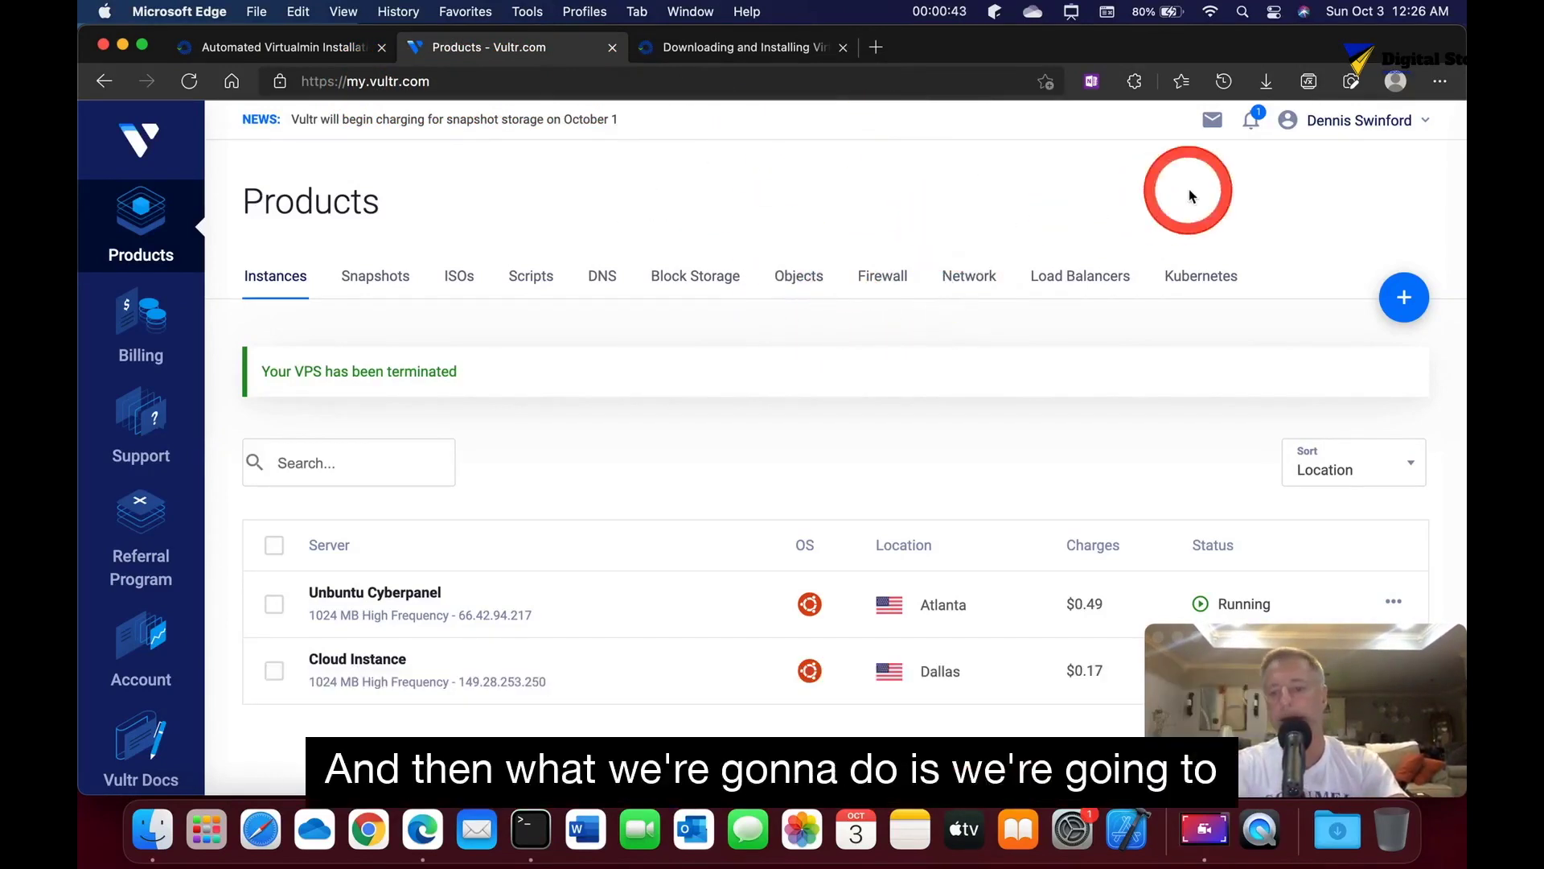
# Step: Start a new Vultr server deployment from the Products page's Deploy New Server option
pyautogui.moveTo(1401, 297)
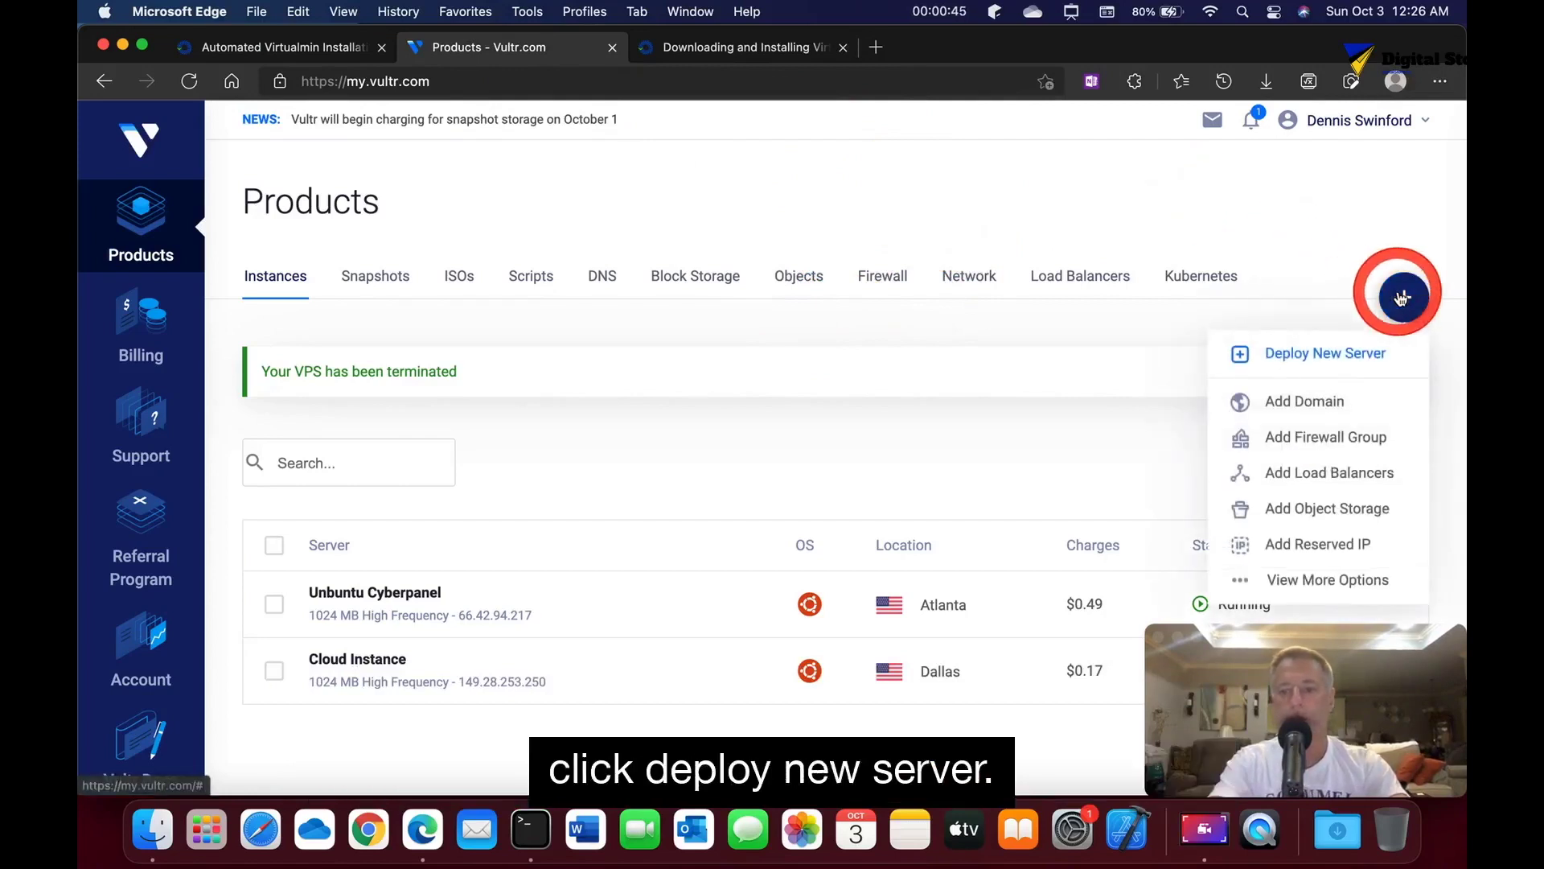
pyautogui.click(1327, 362)
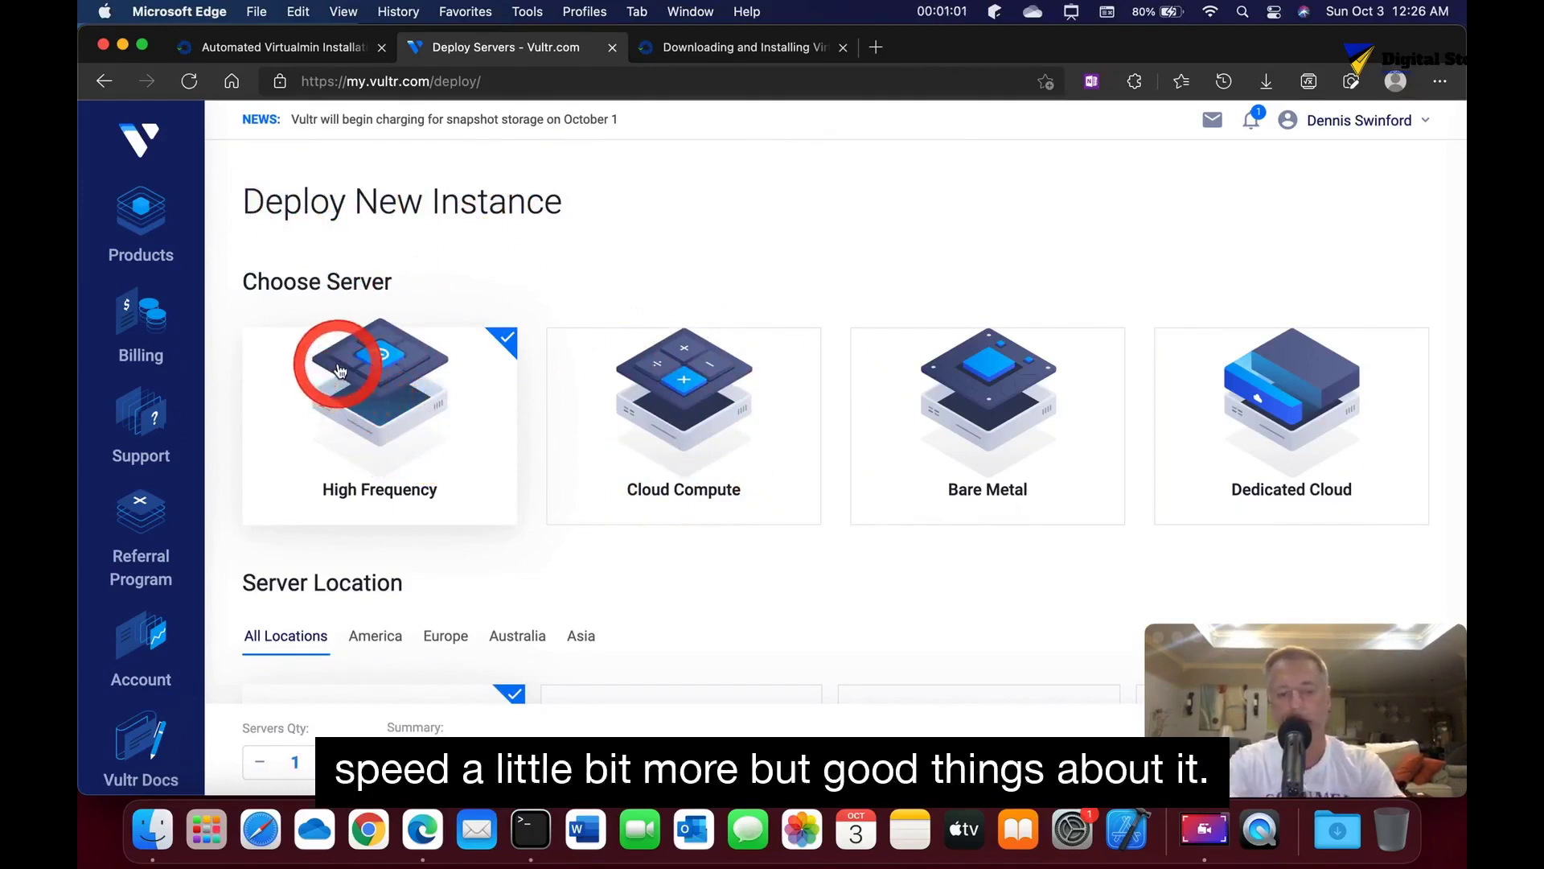
# Step: Choose Chicago as the new server's location
pyautogui.scroll(-3, 337, 370)
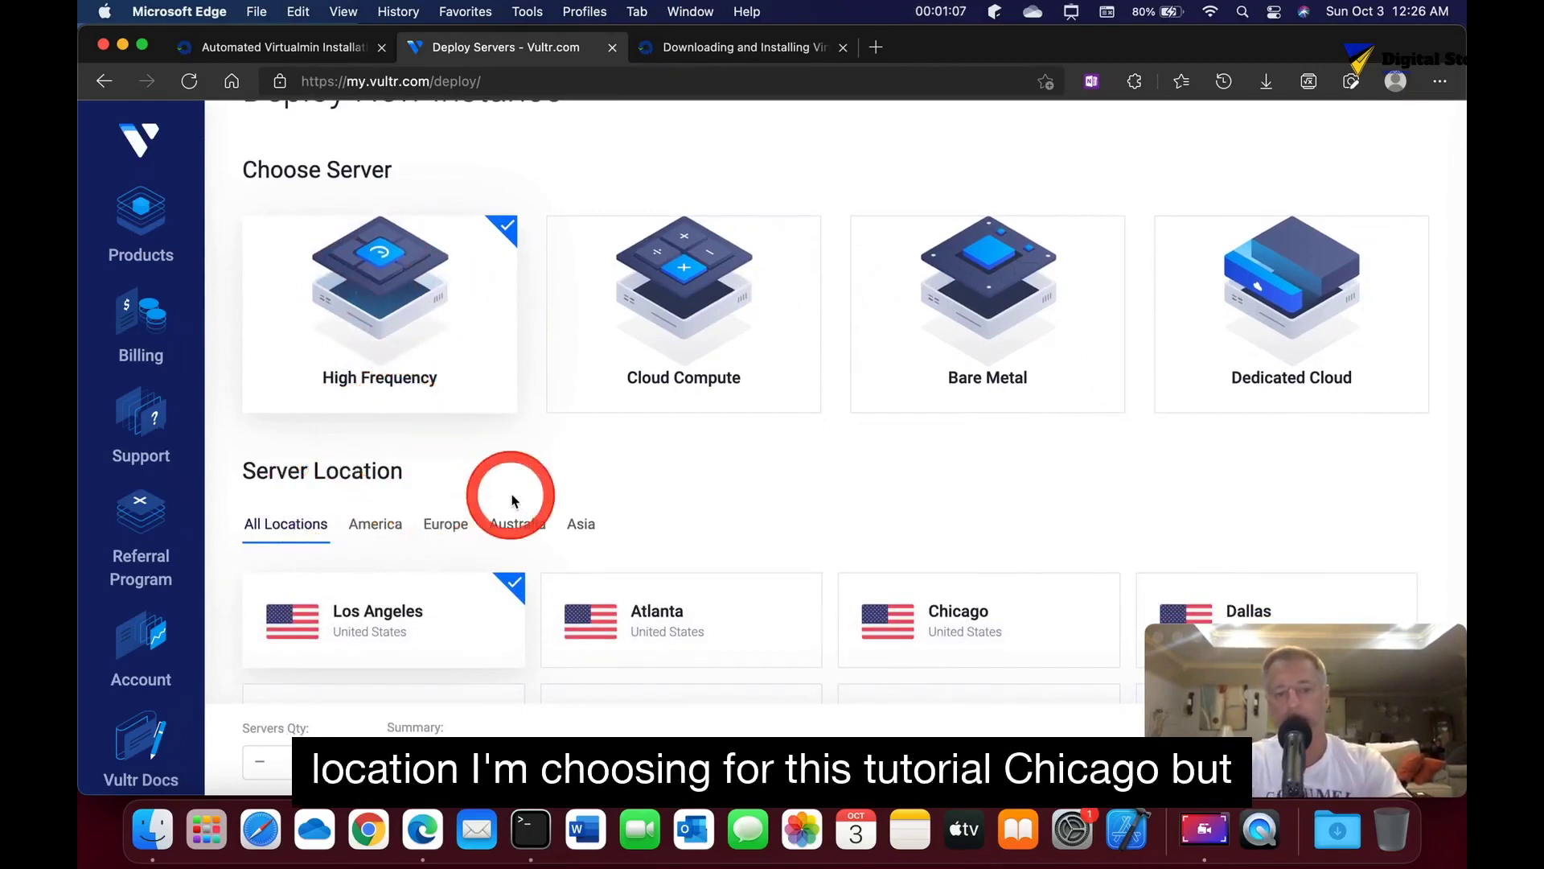
pyautogui.scroll(-5, 513, 494)
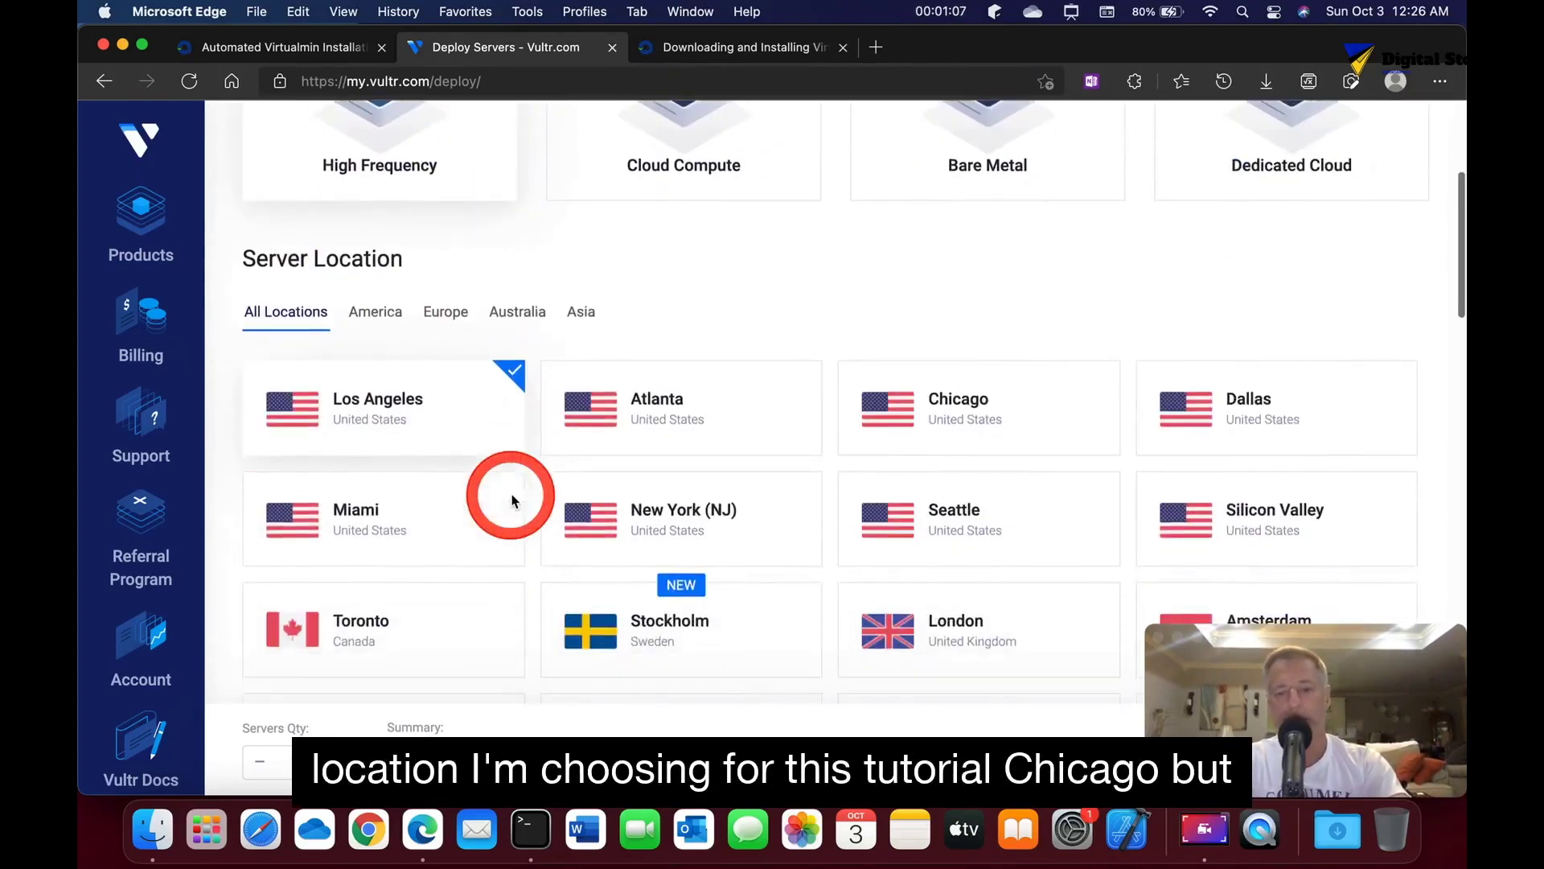
pyautogui.click(909, 409)
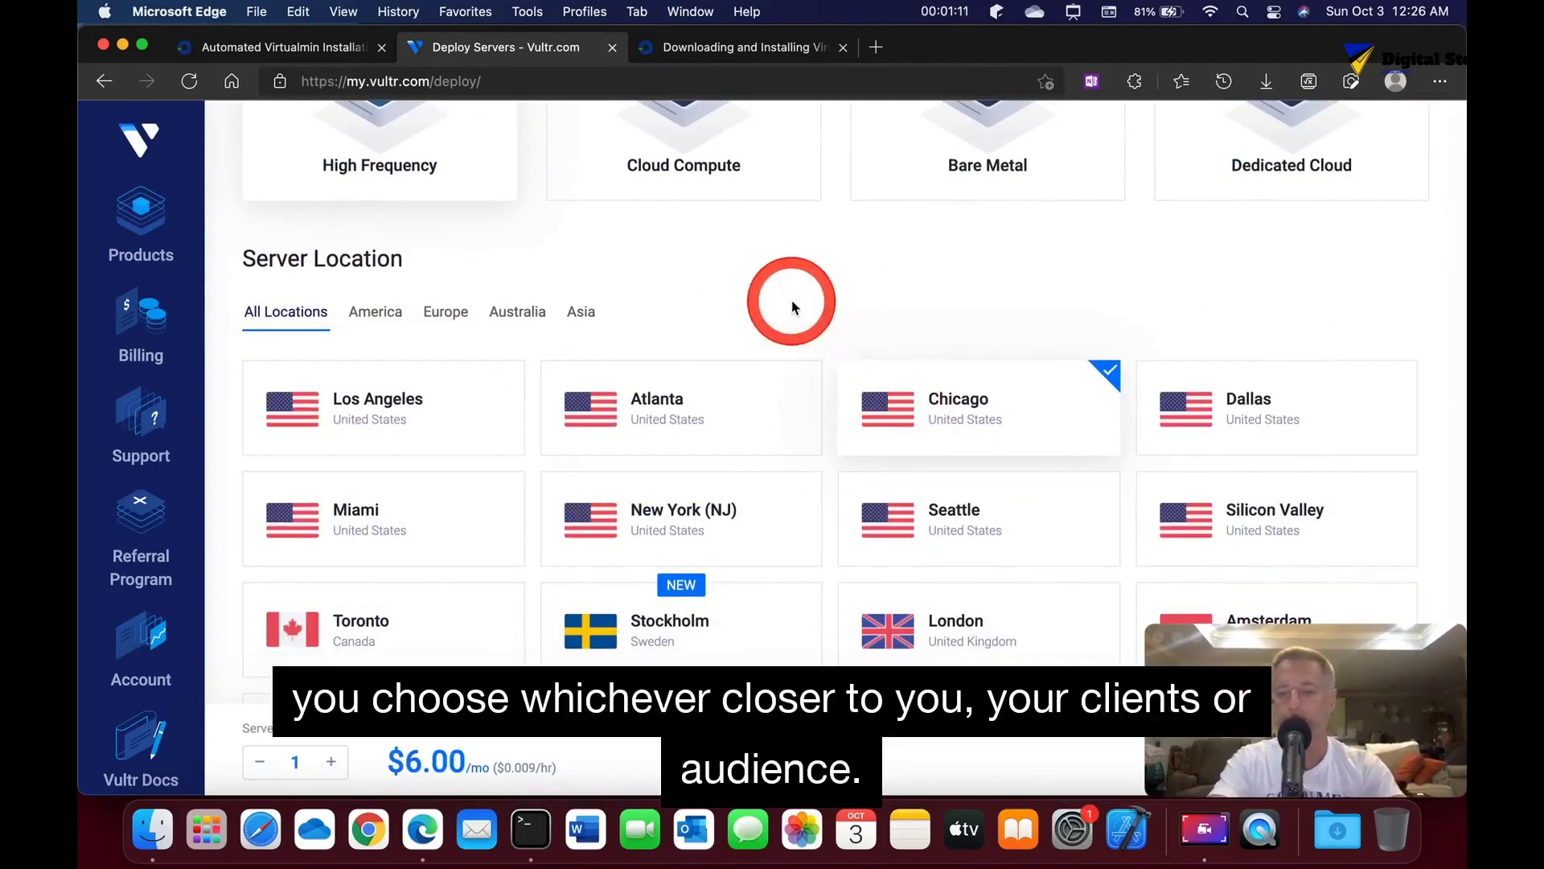
# Step: Select Ubuntu 20.04 x64 as the operating system
pyautogui.scroll(-4, 791, 305)
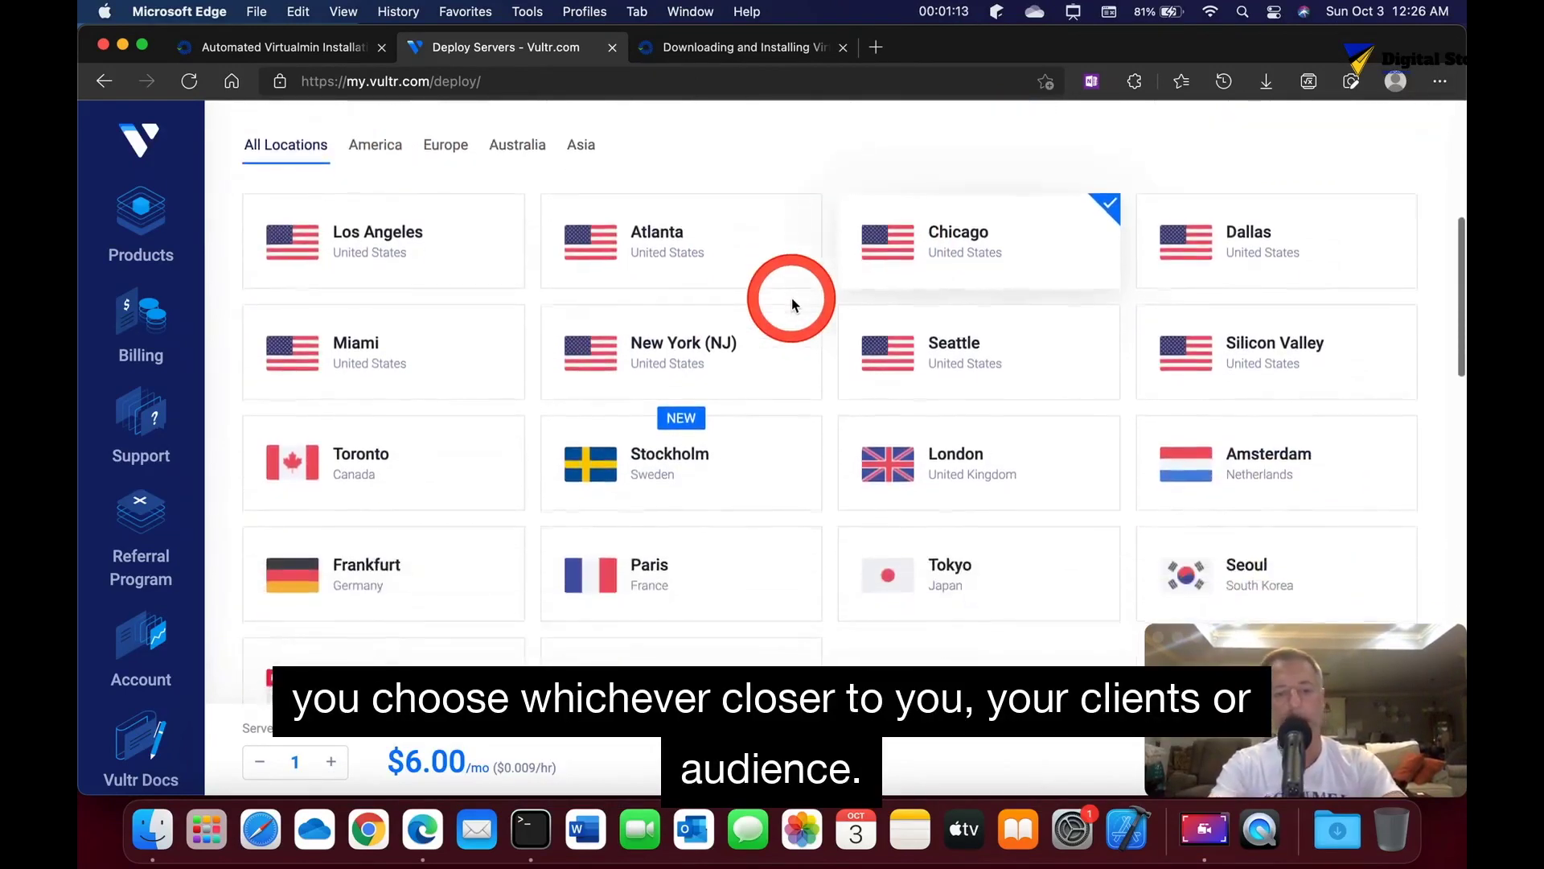
pyautogui.scroll(-10, 791, 304)
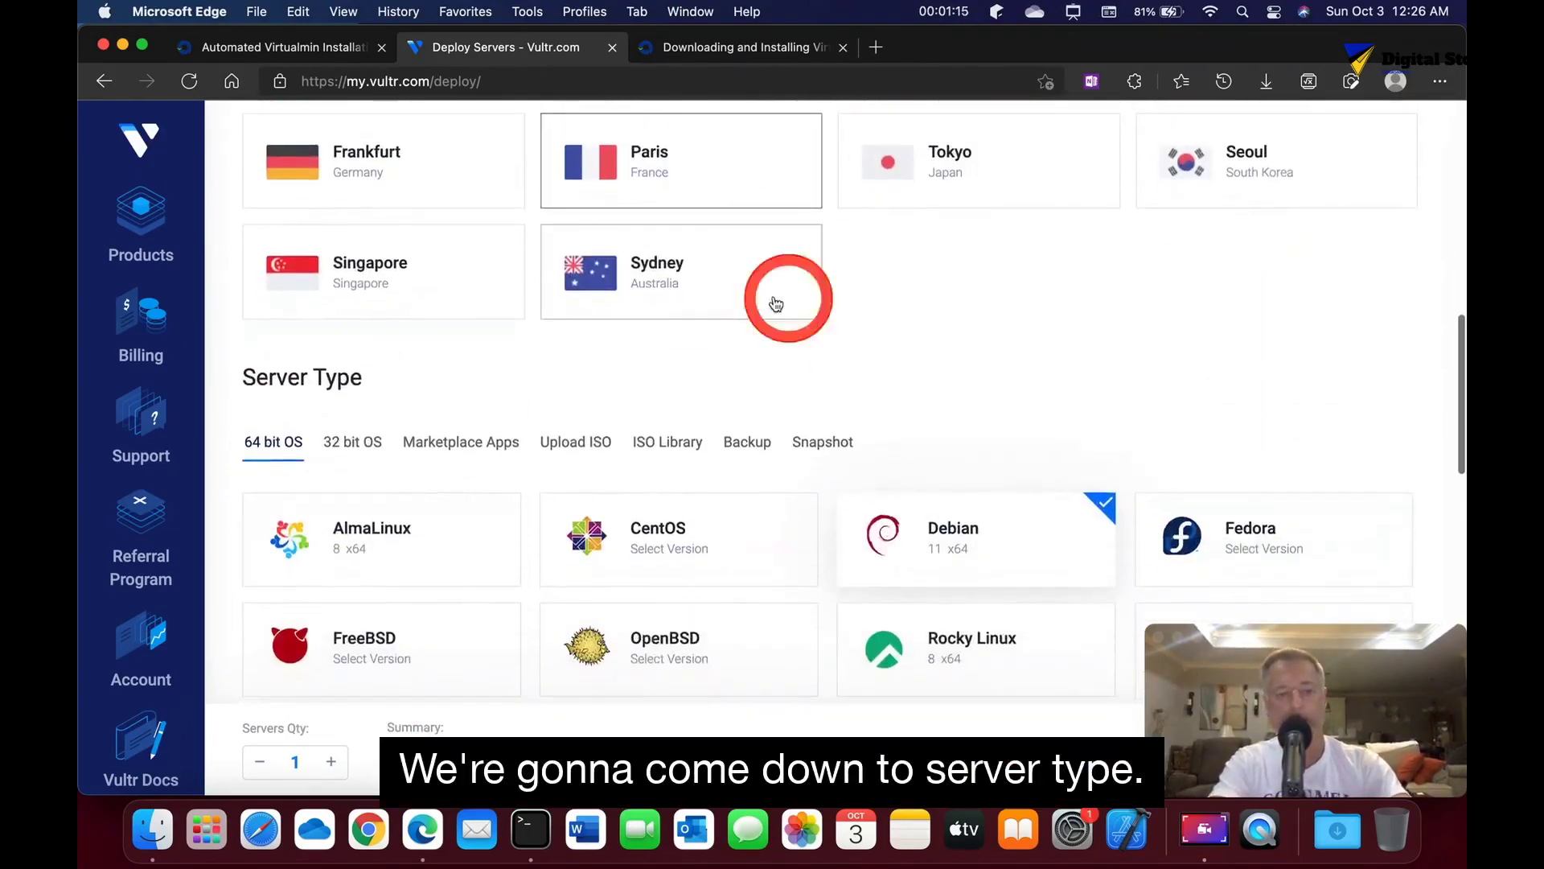
pyautogui.scroll(-4, 568, 388)
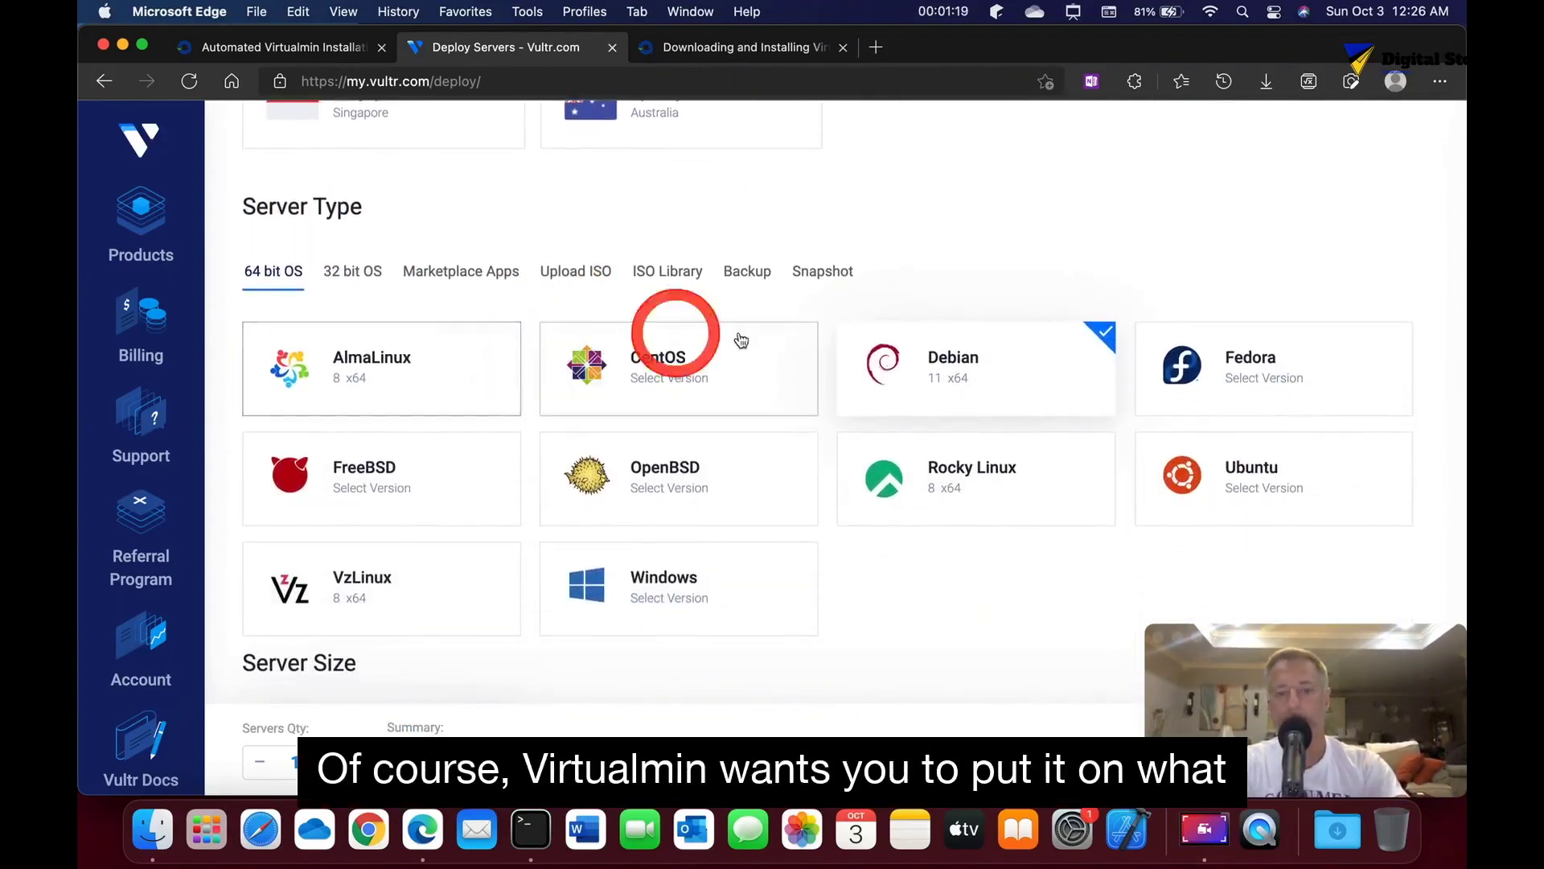
pyautogui.click(1216, 481)
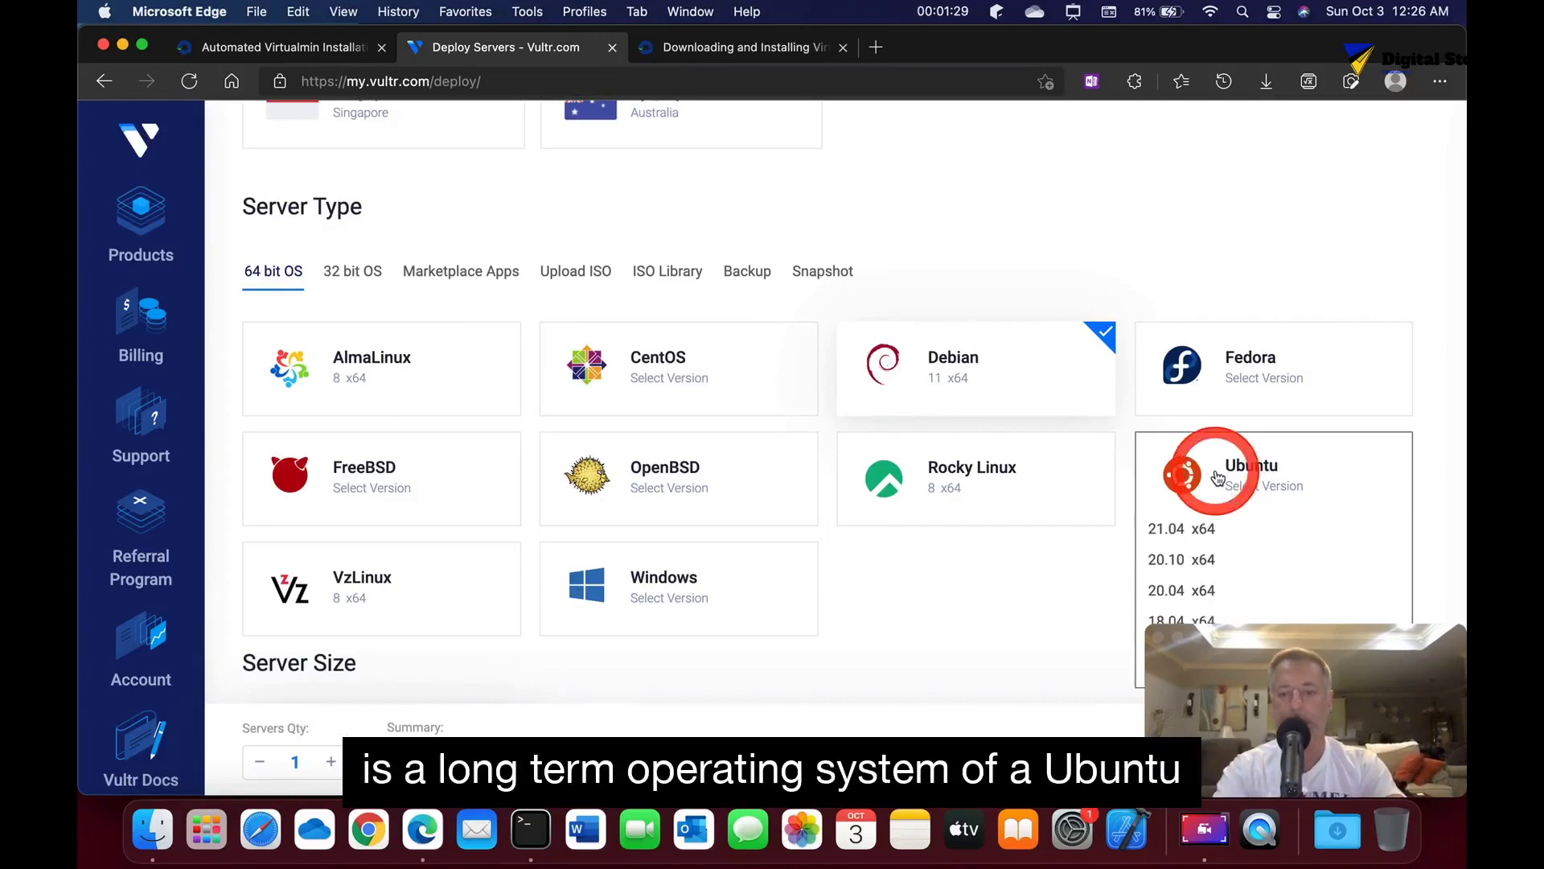
pyautogui.click(1176, 590)
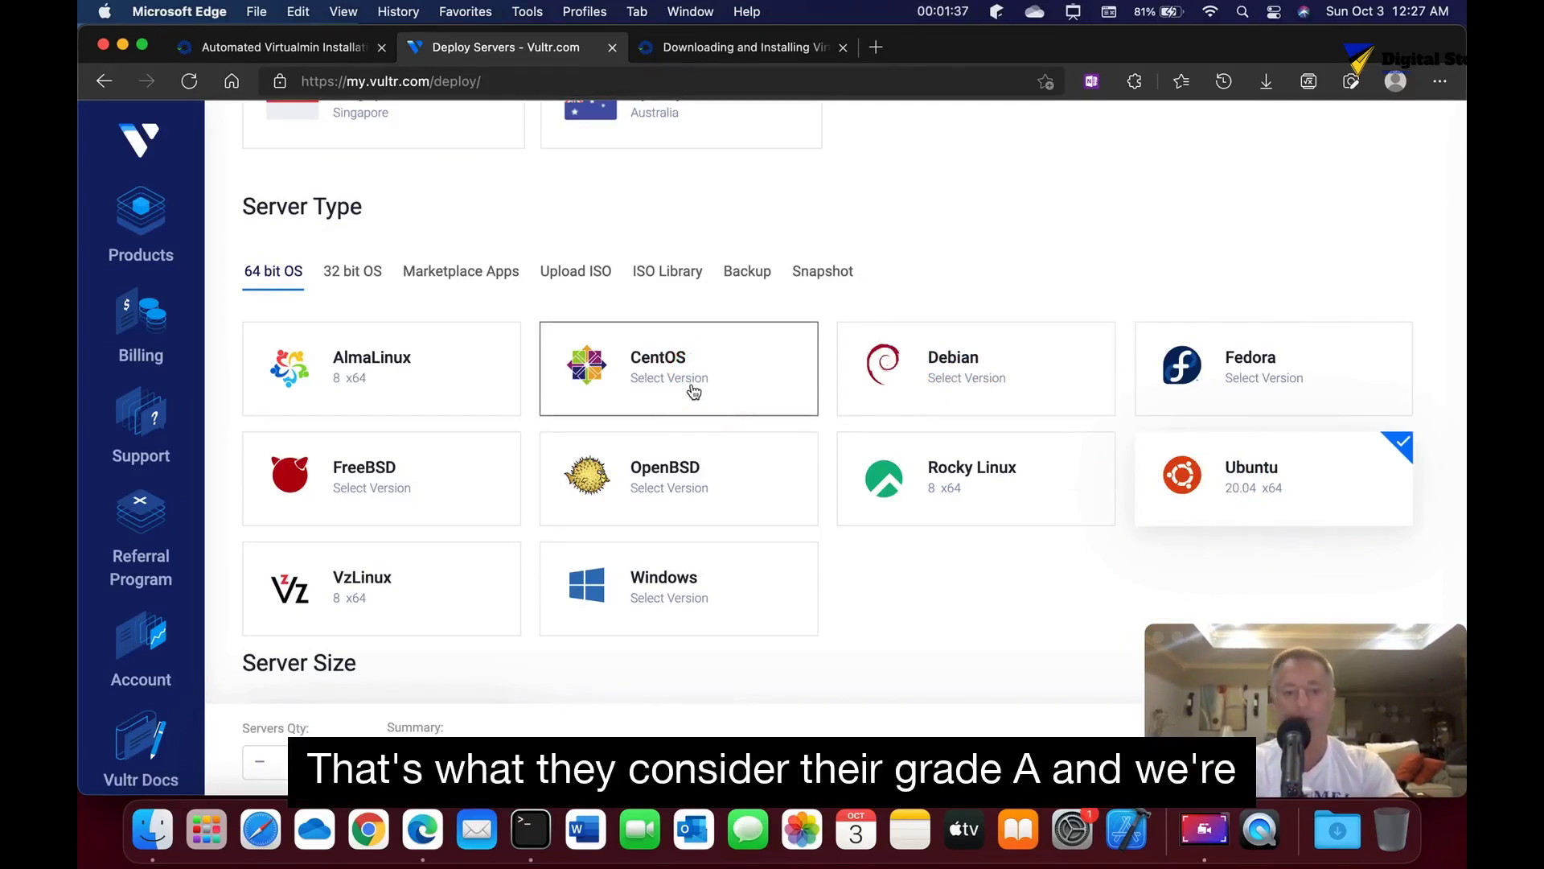
pyautogui.scroll(-3, 693, 392)
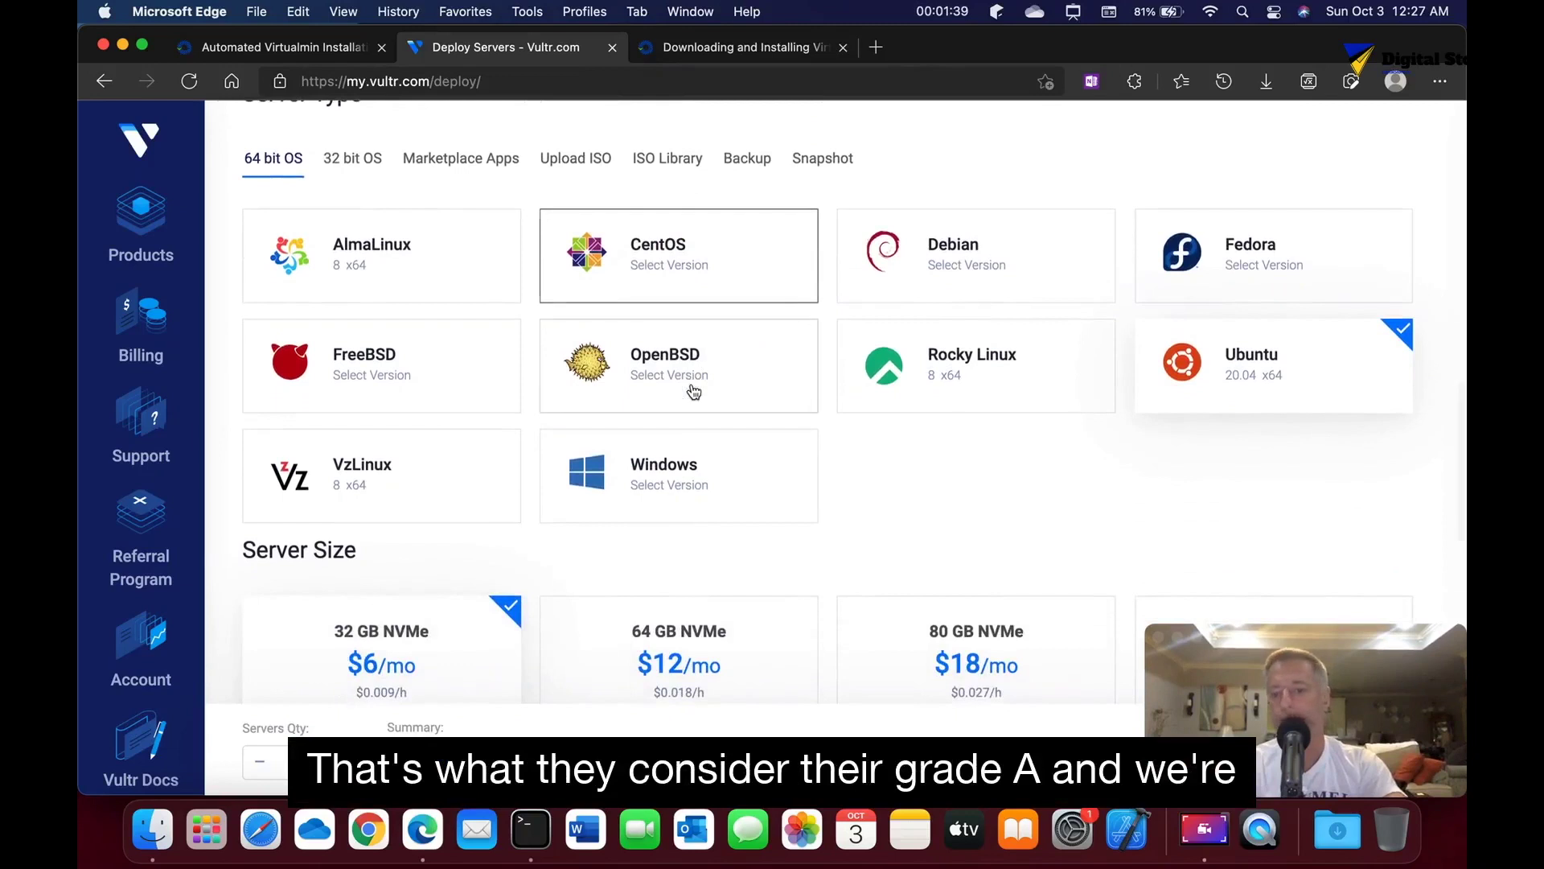
pyautogui.click(1206, 362)
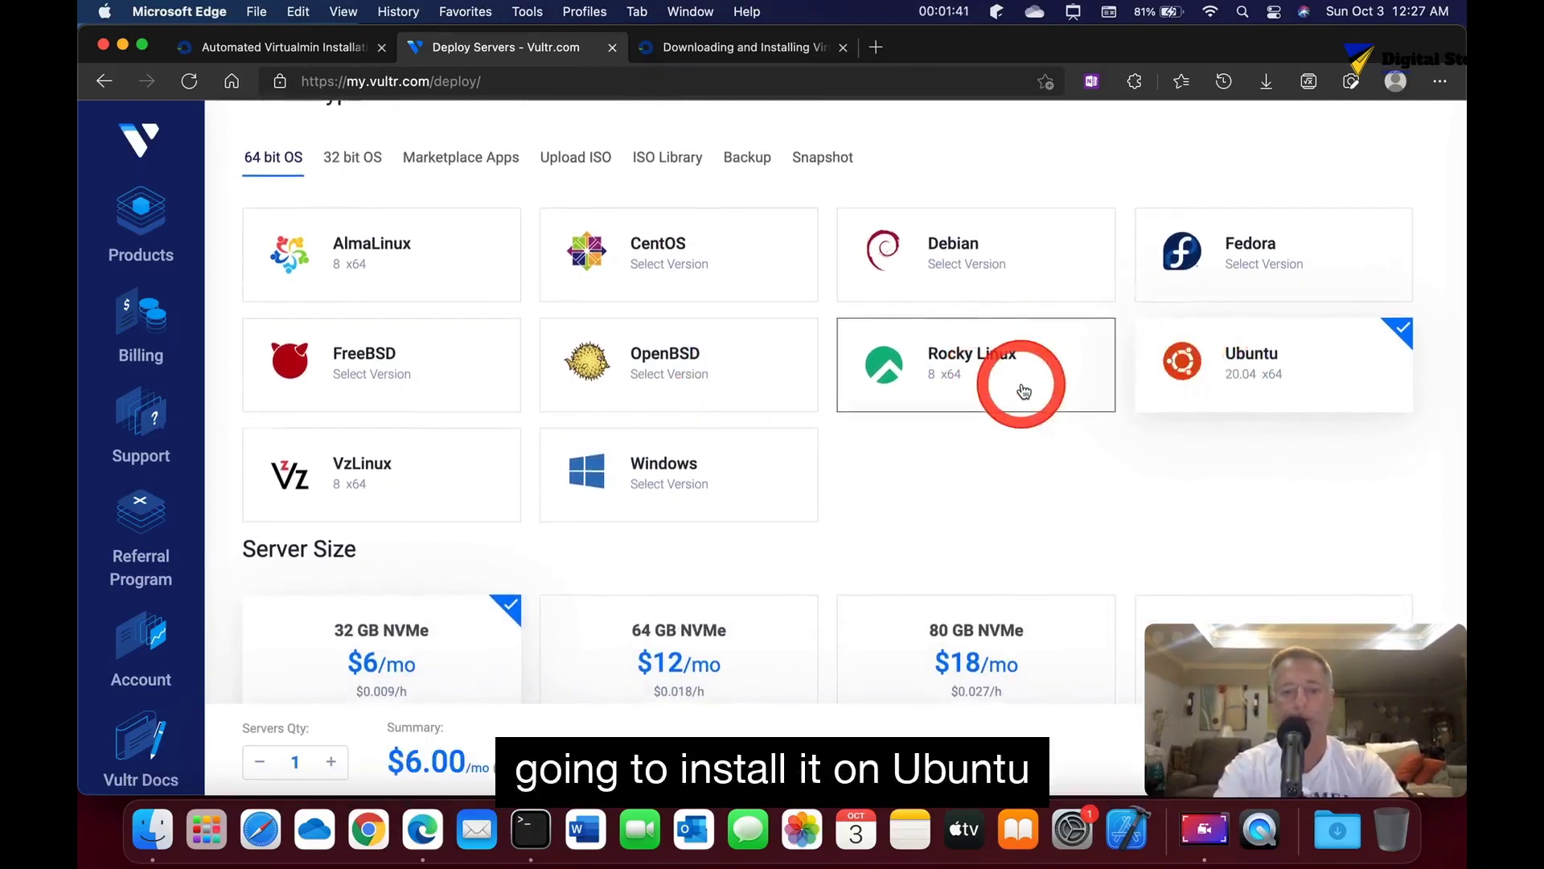
pyautogui.scroll(-5, 1024, 391)
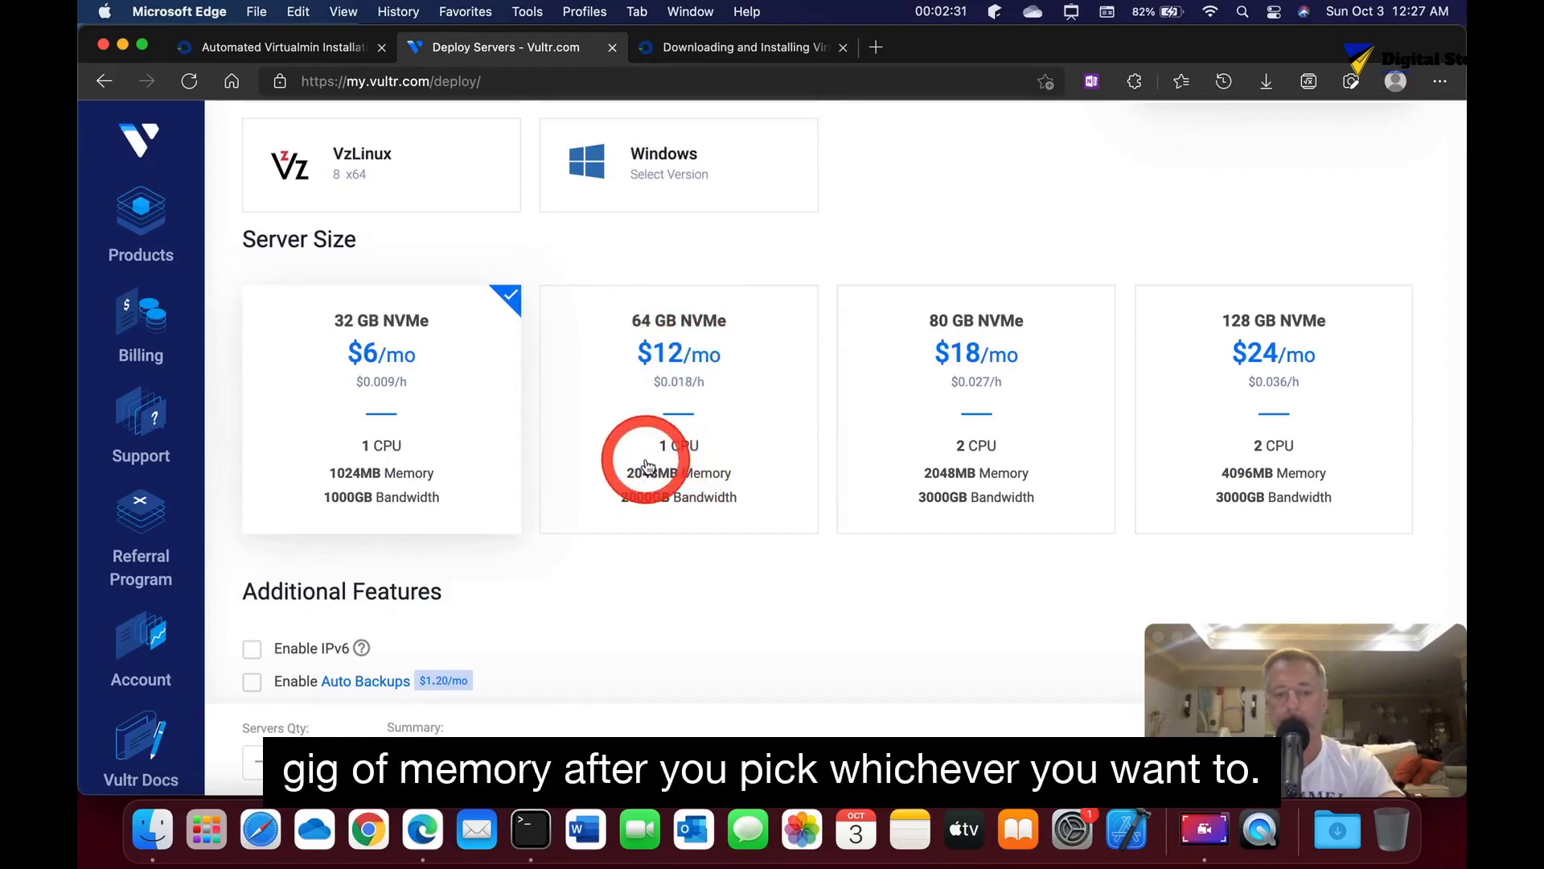
# Step: Choose the 64 GB NVMe $12/mo server size
pyautogui.click(644, 460)
pyautogui.scroll(-3, 646, 462)
pyautogui.scroll(-3, 646, 463)
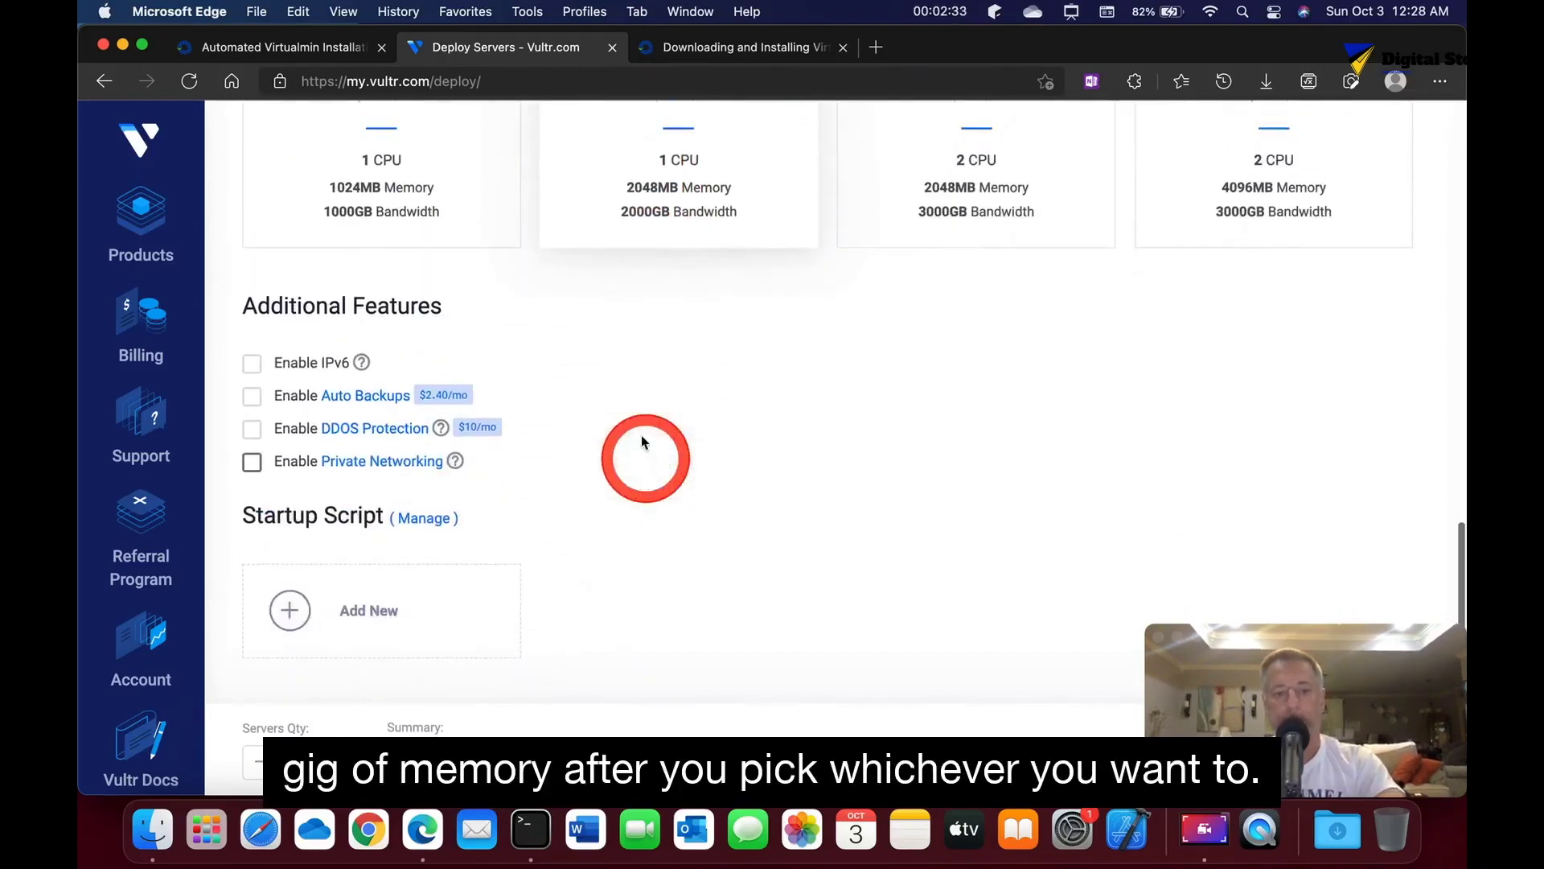
# Step: Enable IPv6 under Additional Features
pyautogui.click(252, 362)
pyautogui.scroll(-4, 647, 374)
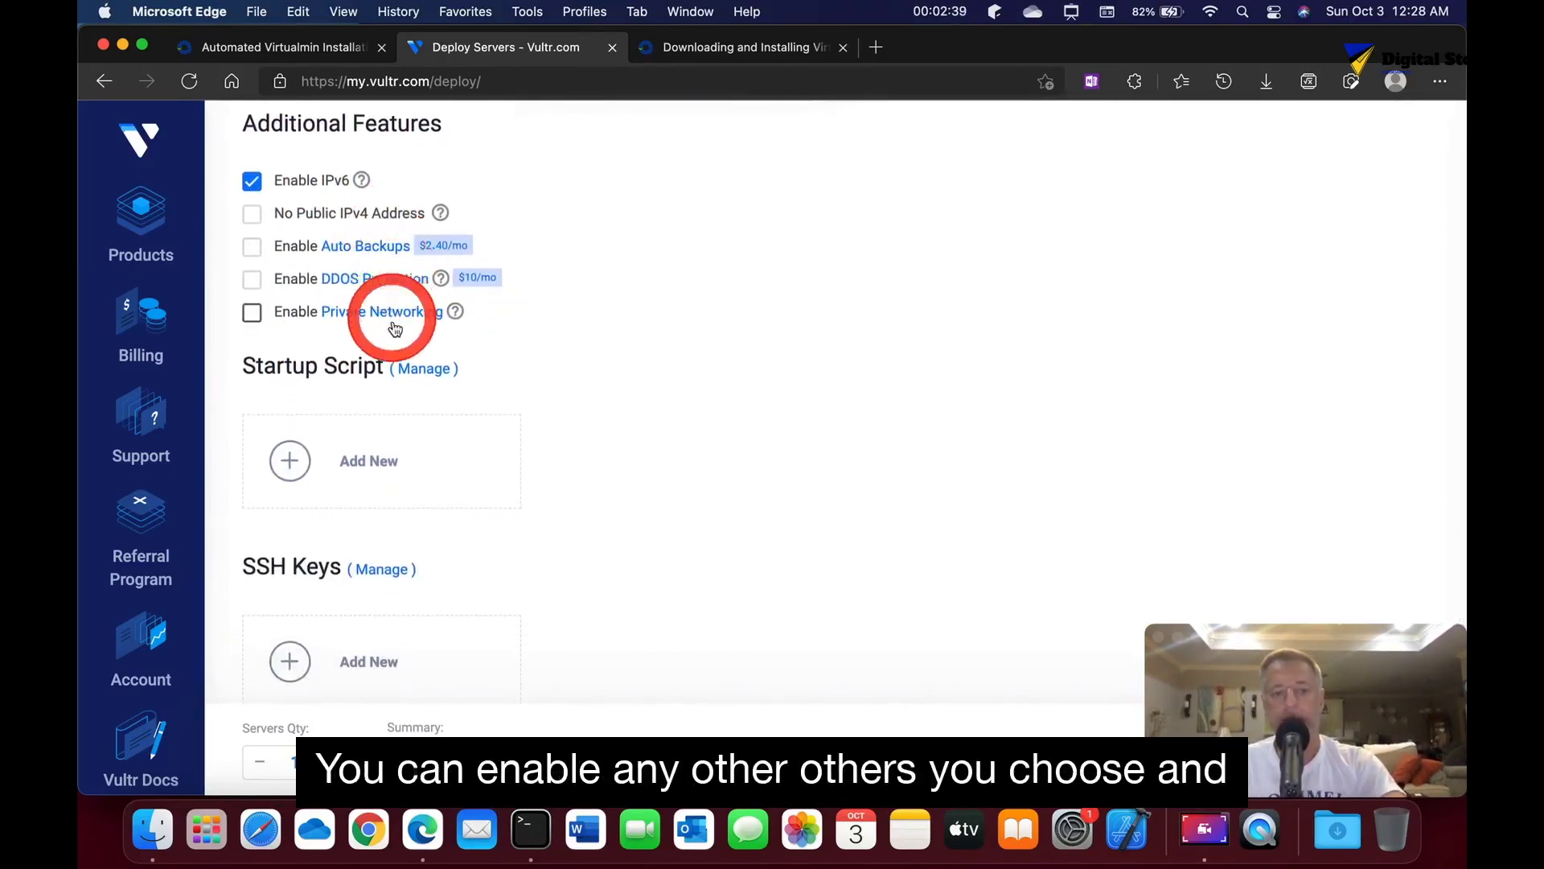
pyautogui.scroll(-1, 634, 386)
pyautogui.scroll(-4, 632, 382)
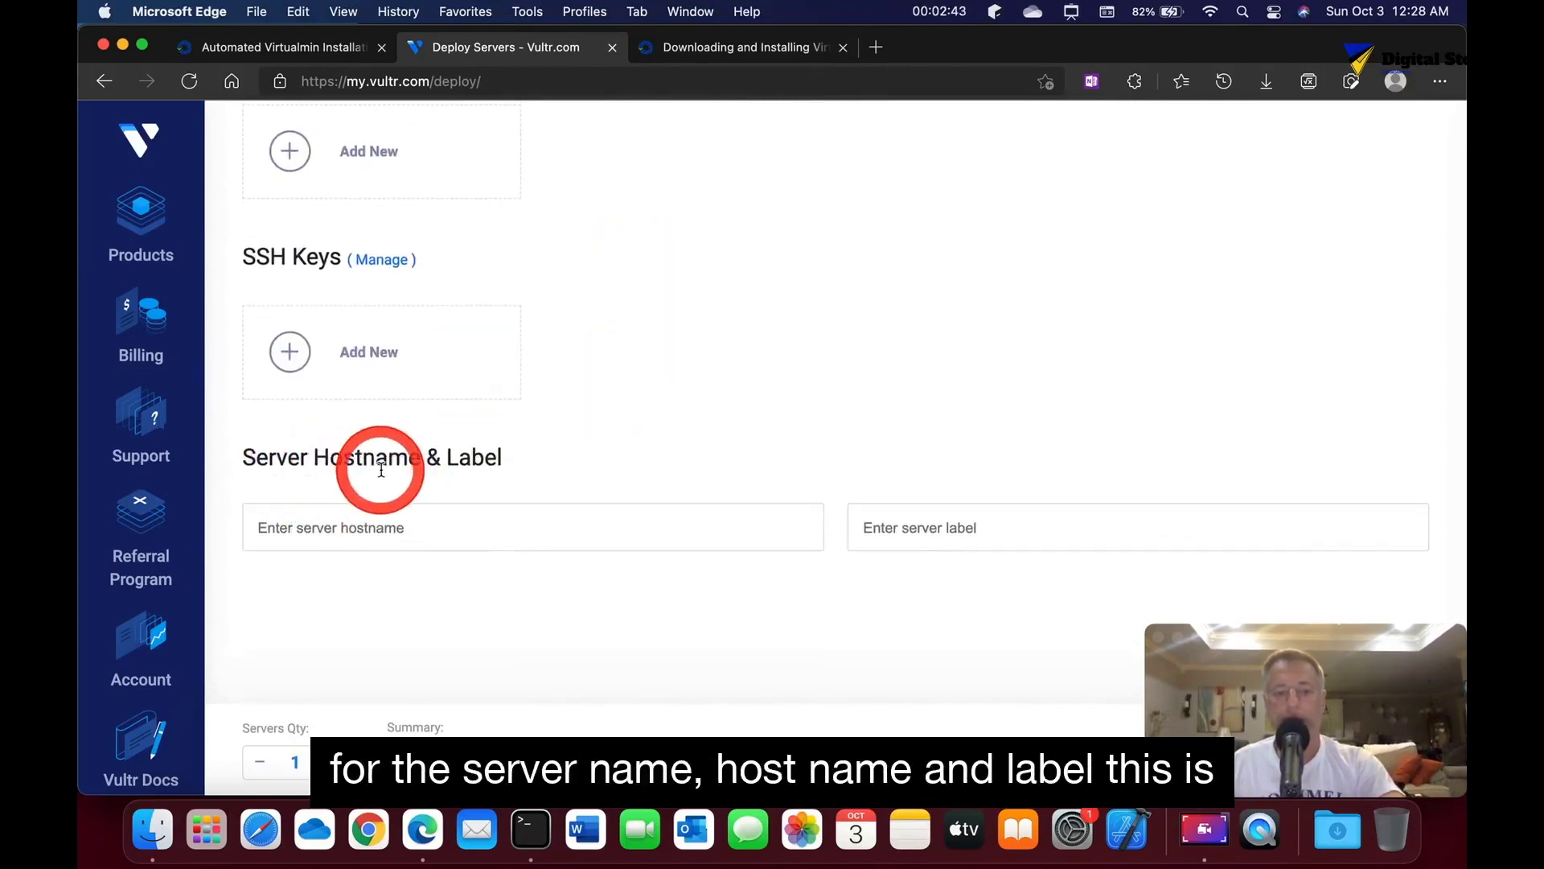
# Step: Set the hostname to Virtualmin and deploy the server
pyautogui.click(399, 527)
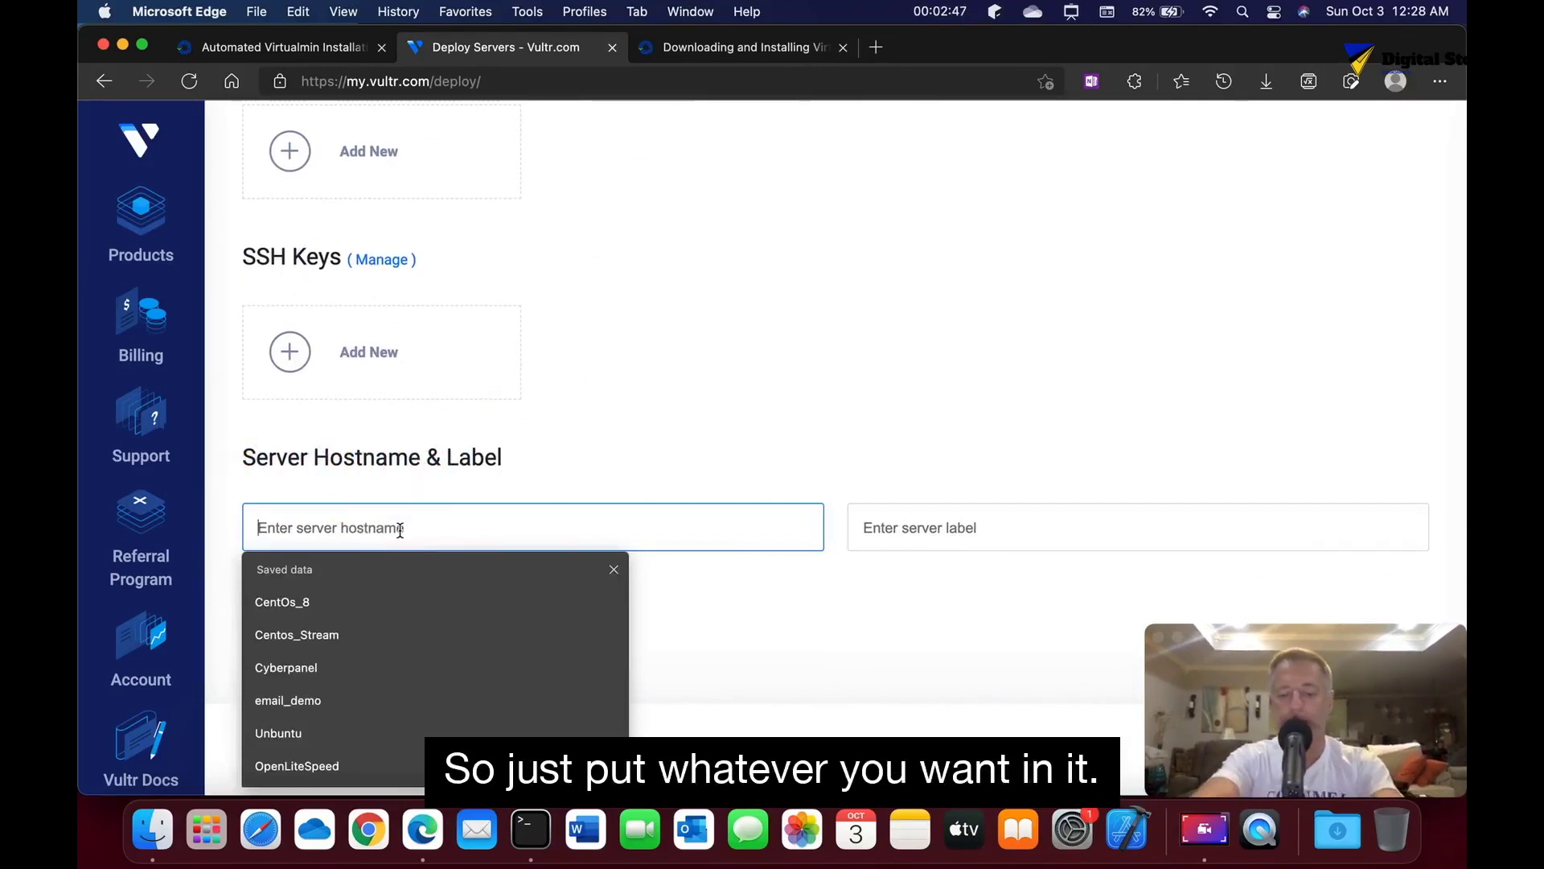
pyautogui.write('Virtualmin')
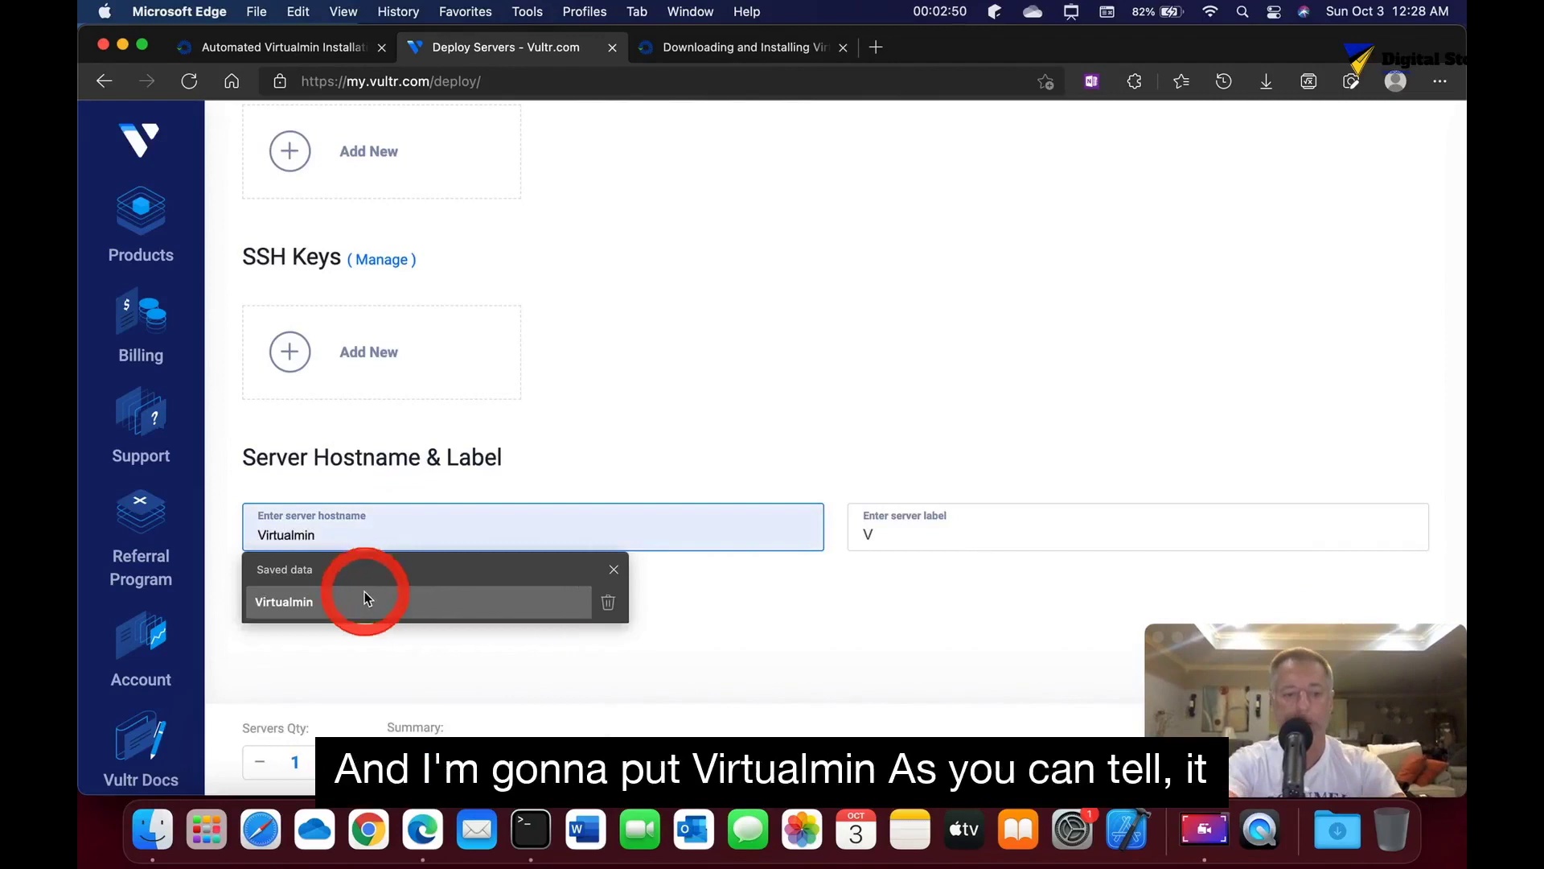
pyautogui.click(364, 599)
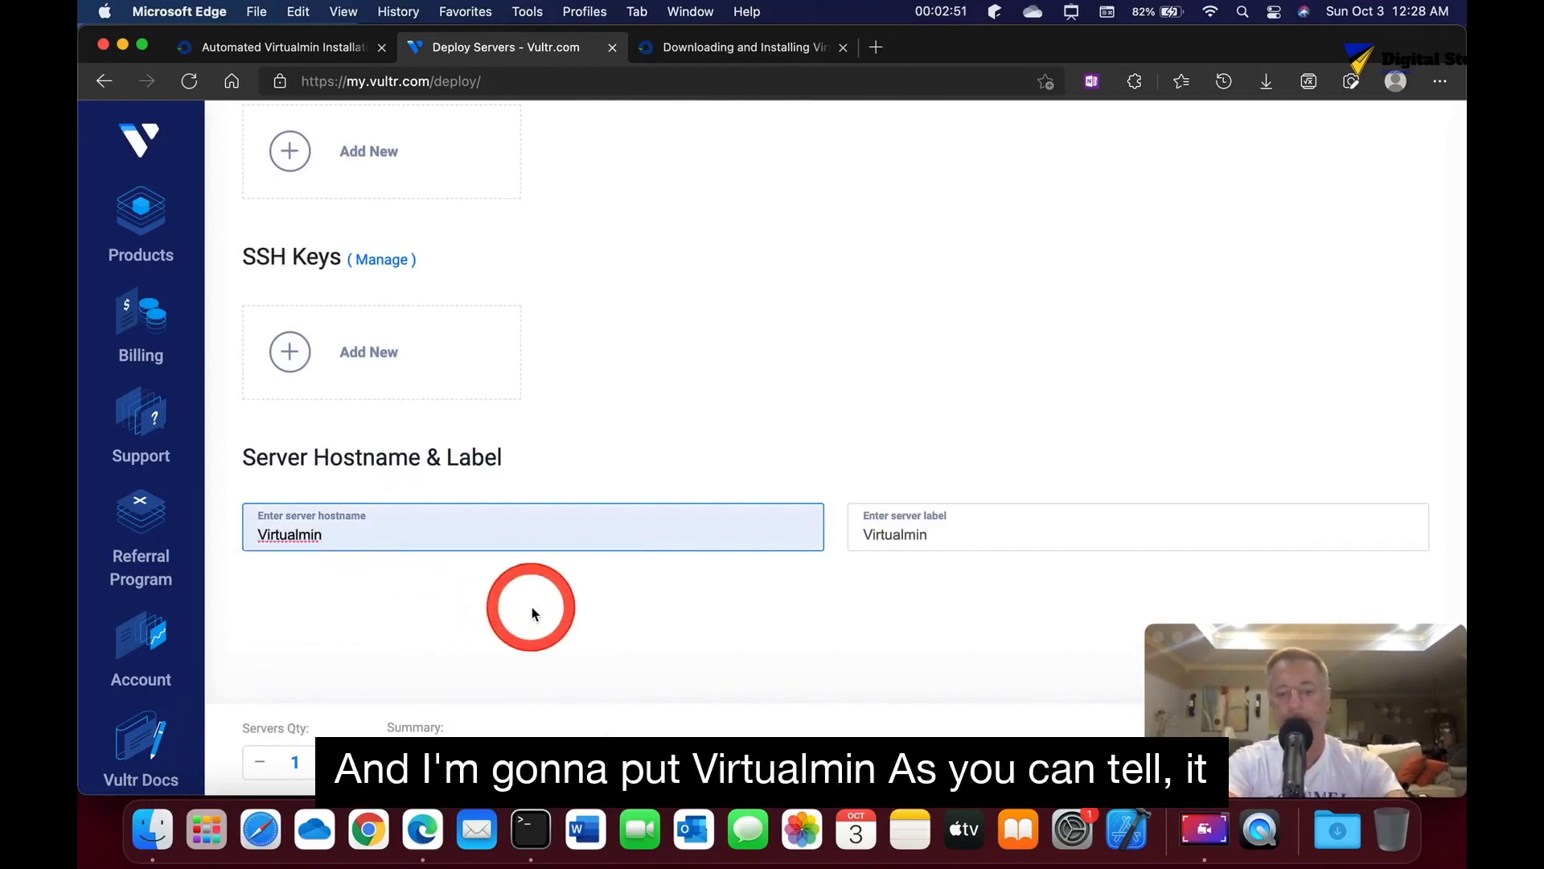
pyautogui.scroll(-1, 528, 613)
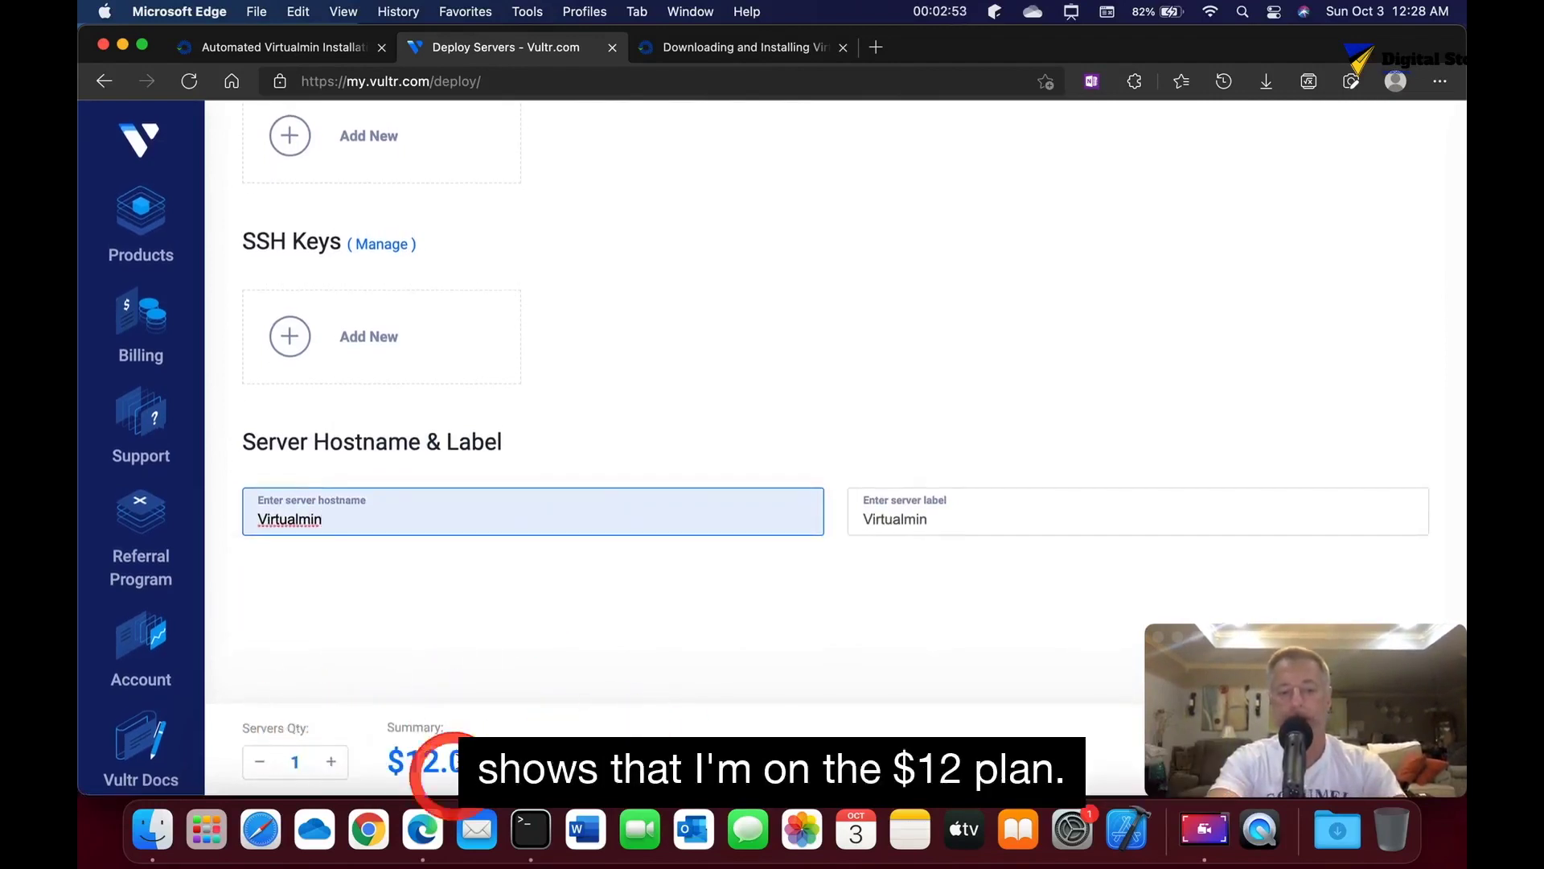
pyautogui.moveTo(1198, 668); pyautogui.dragTo(1206, 573)
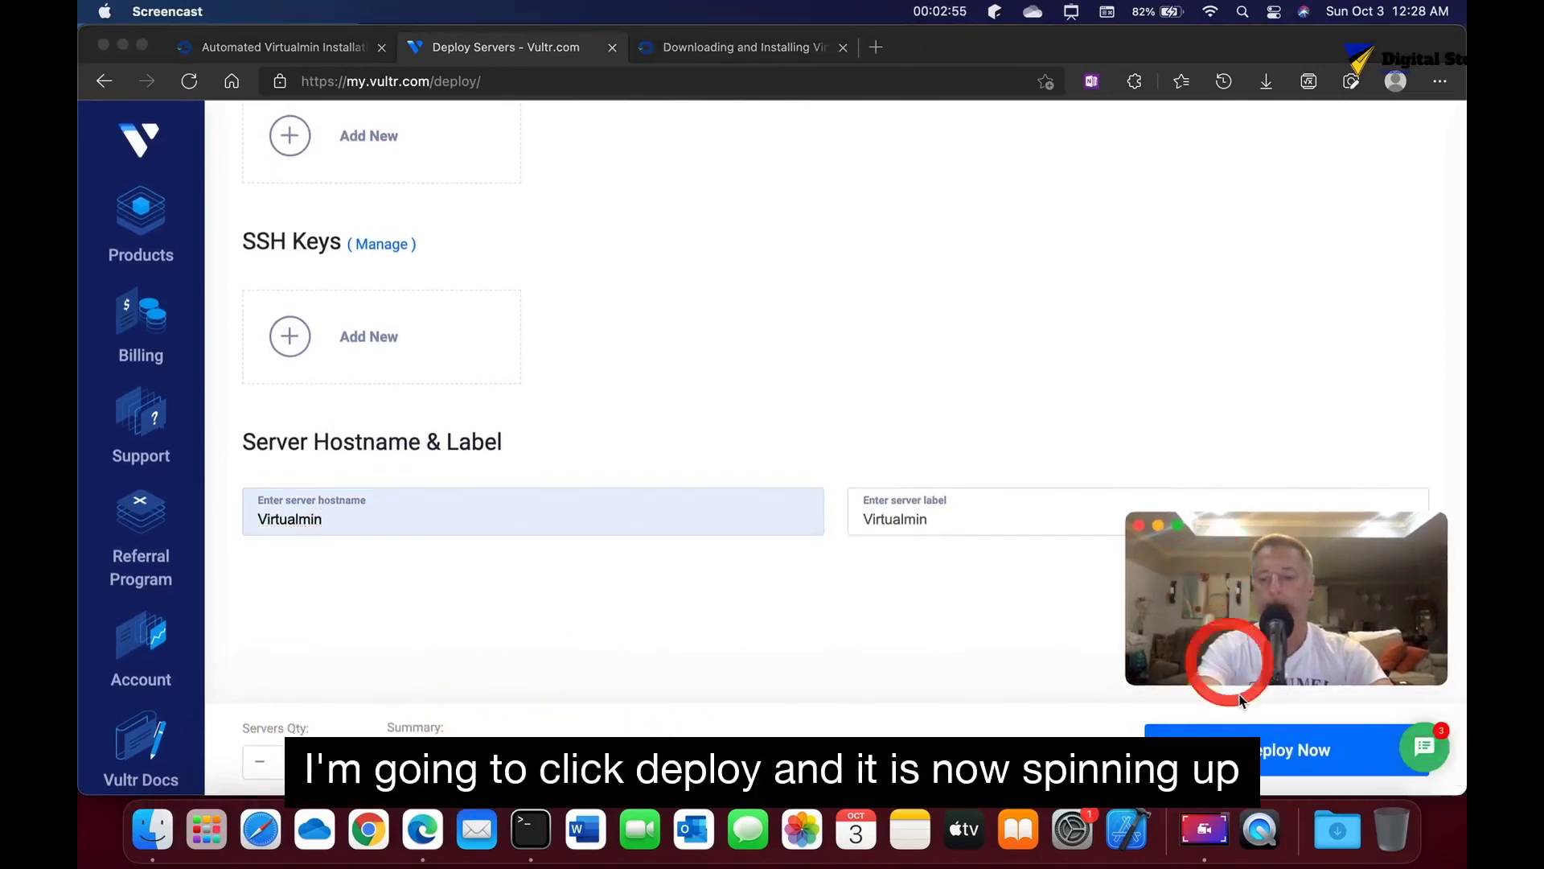
pyautogui.click(1249, 750)
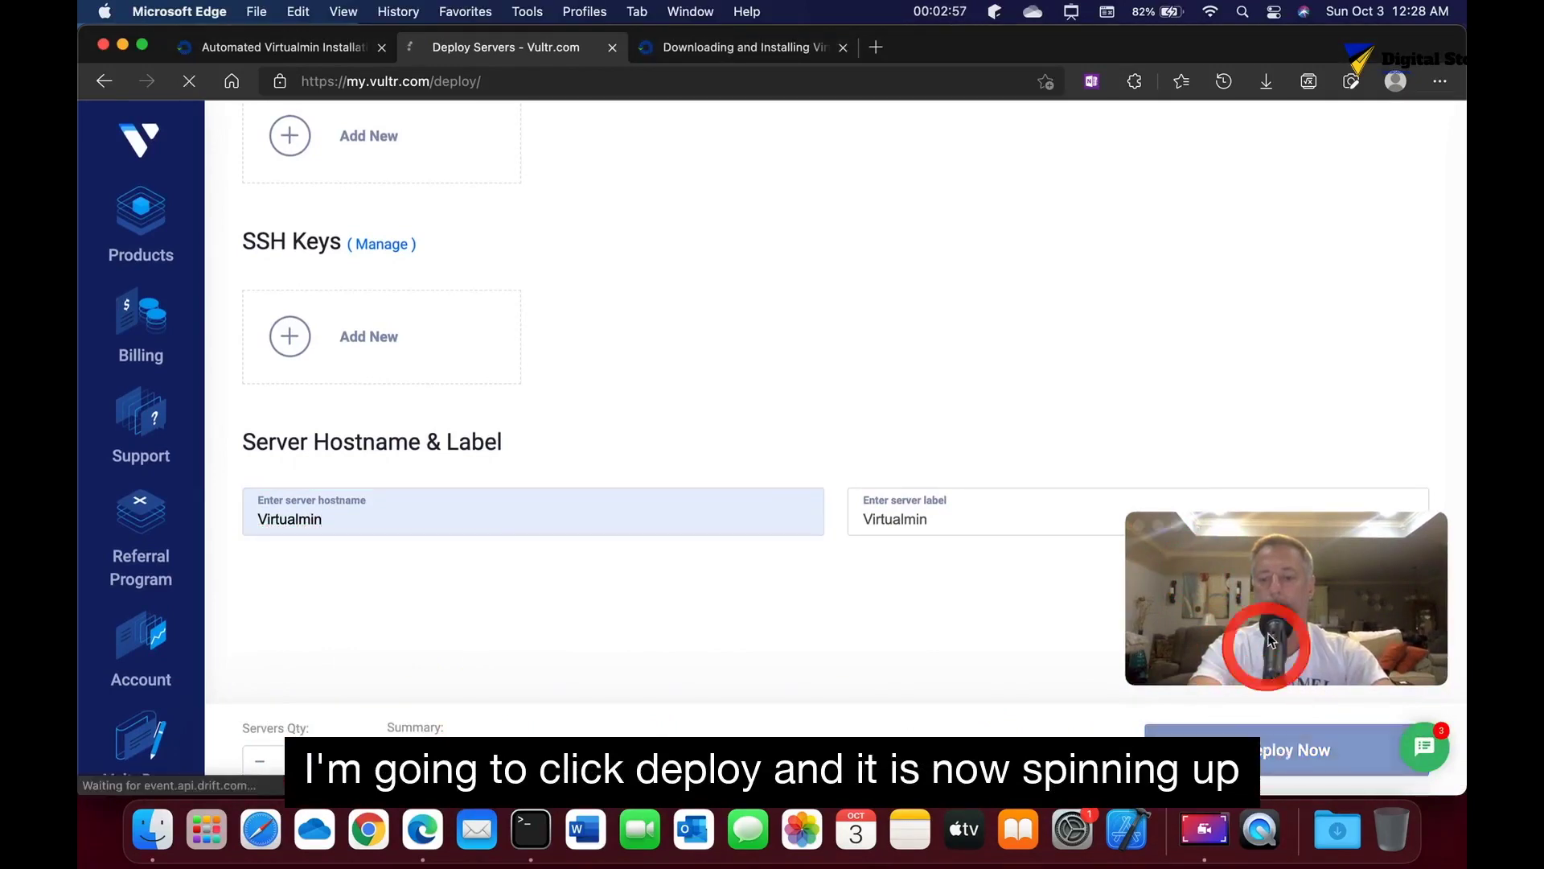
pyautogui.moveTo(1269, 620); pyautogui.dragTo(1291, 727)
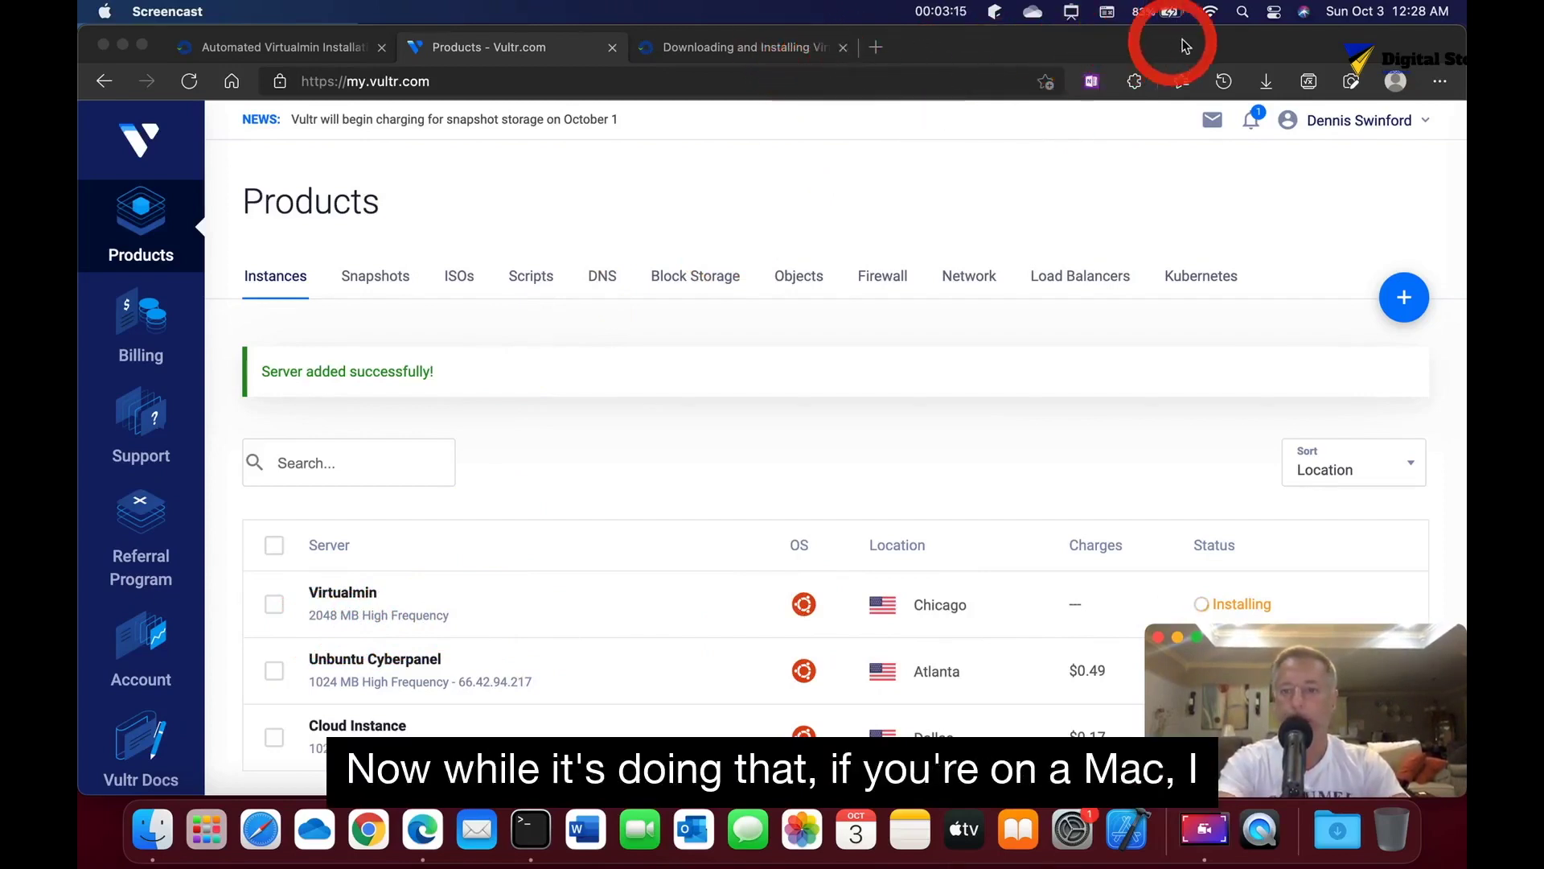
# Step: Launch Terminal via Spotlight, then return to the browser to check the server
pyautogui.click(1242, 13)
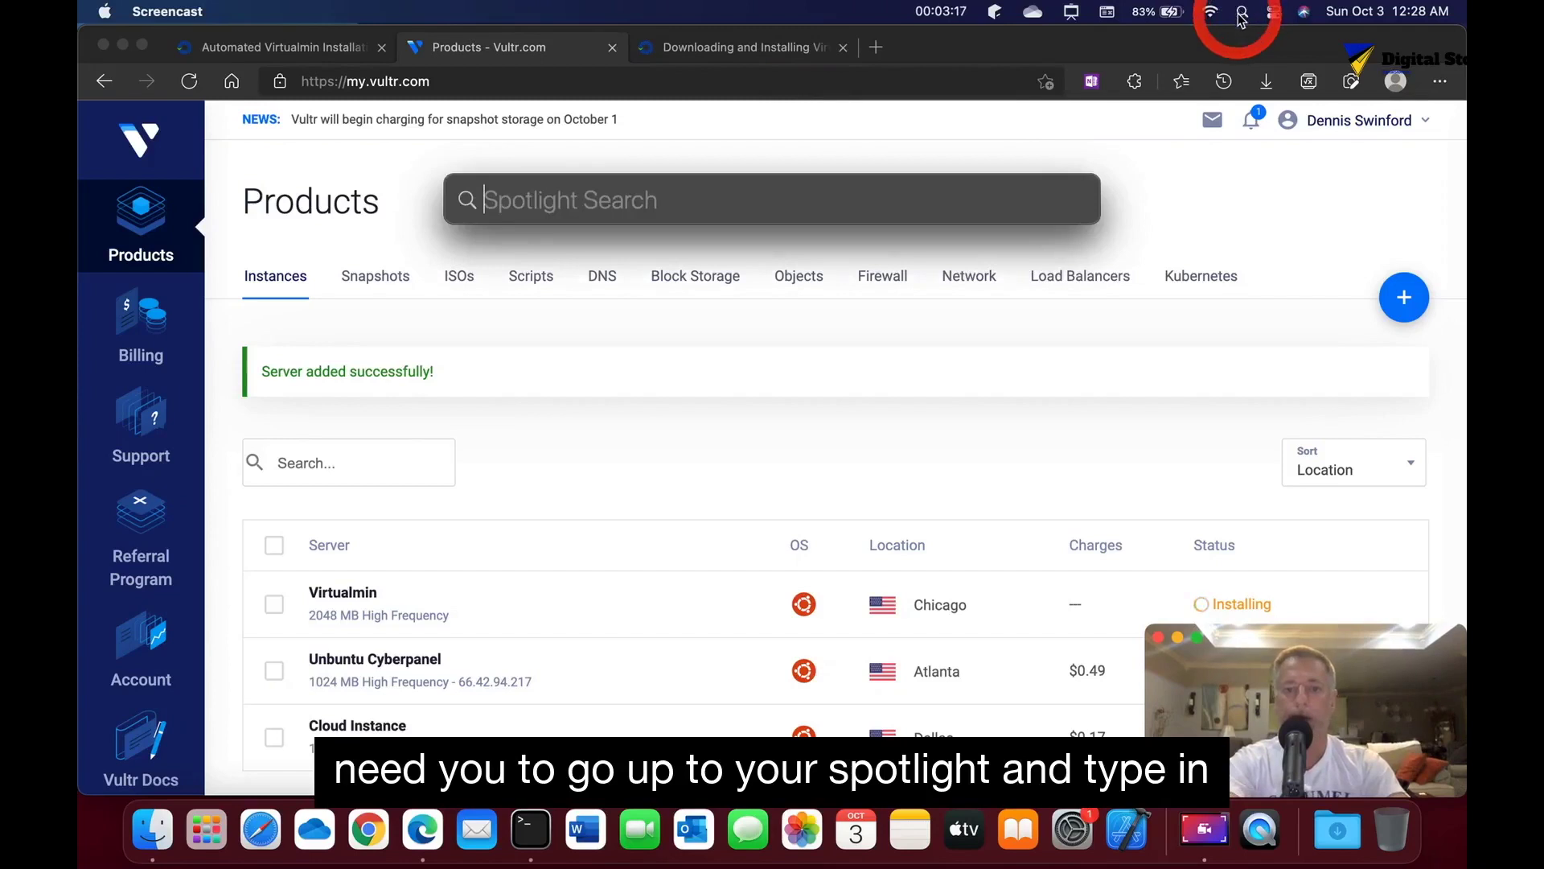
pyautogui.write('terminal')
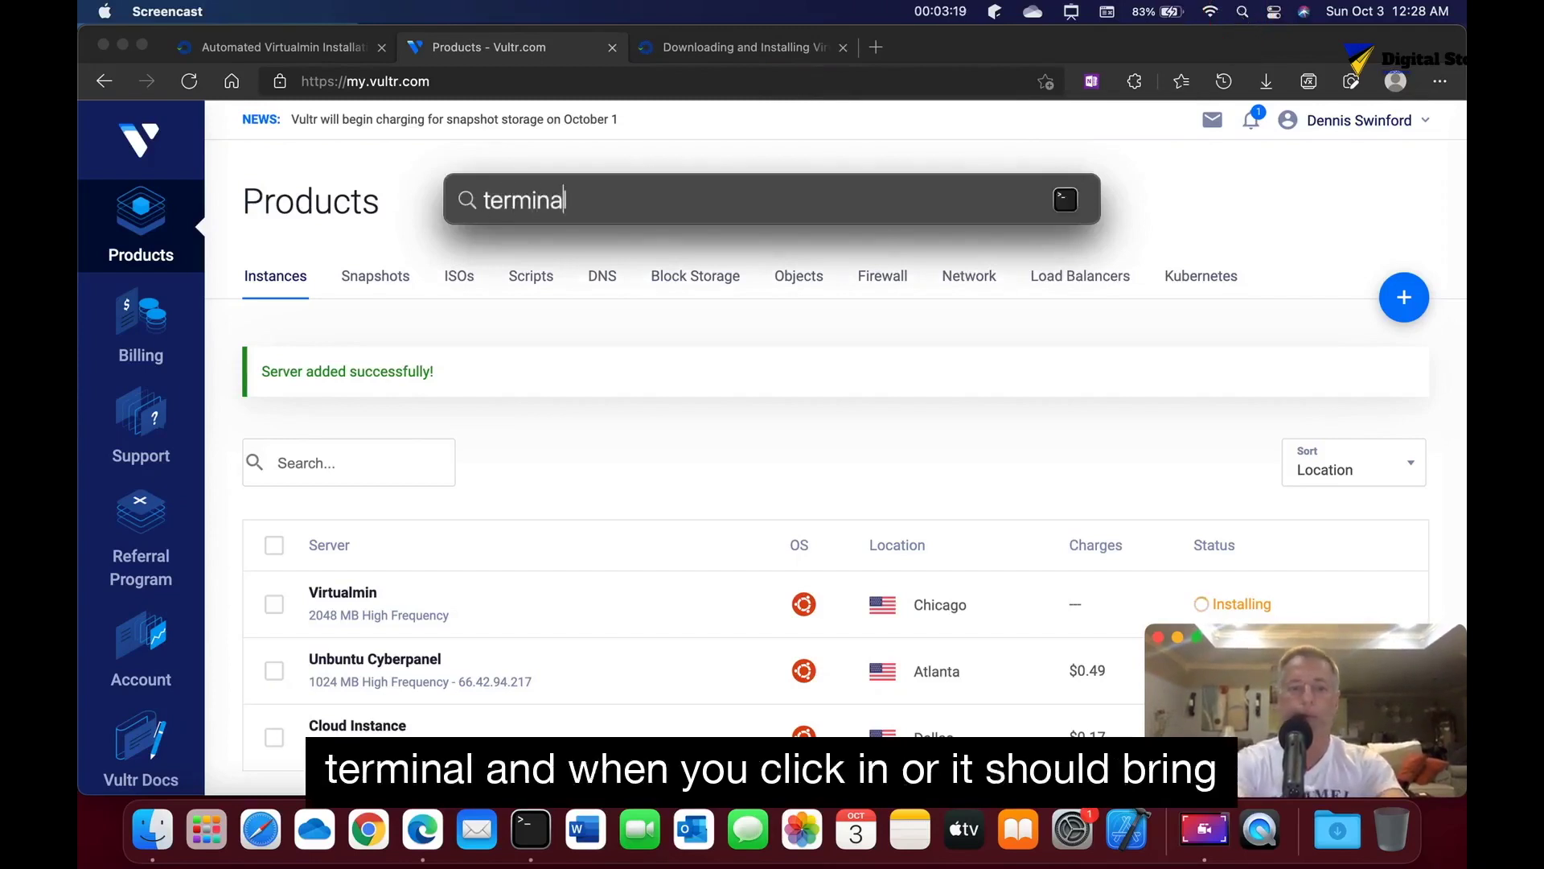
pyautogui.press('Return')
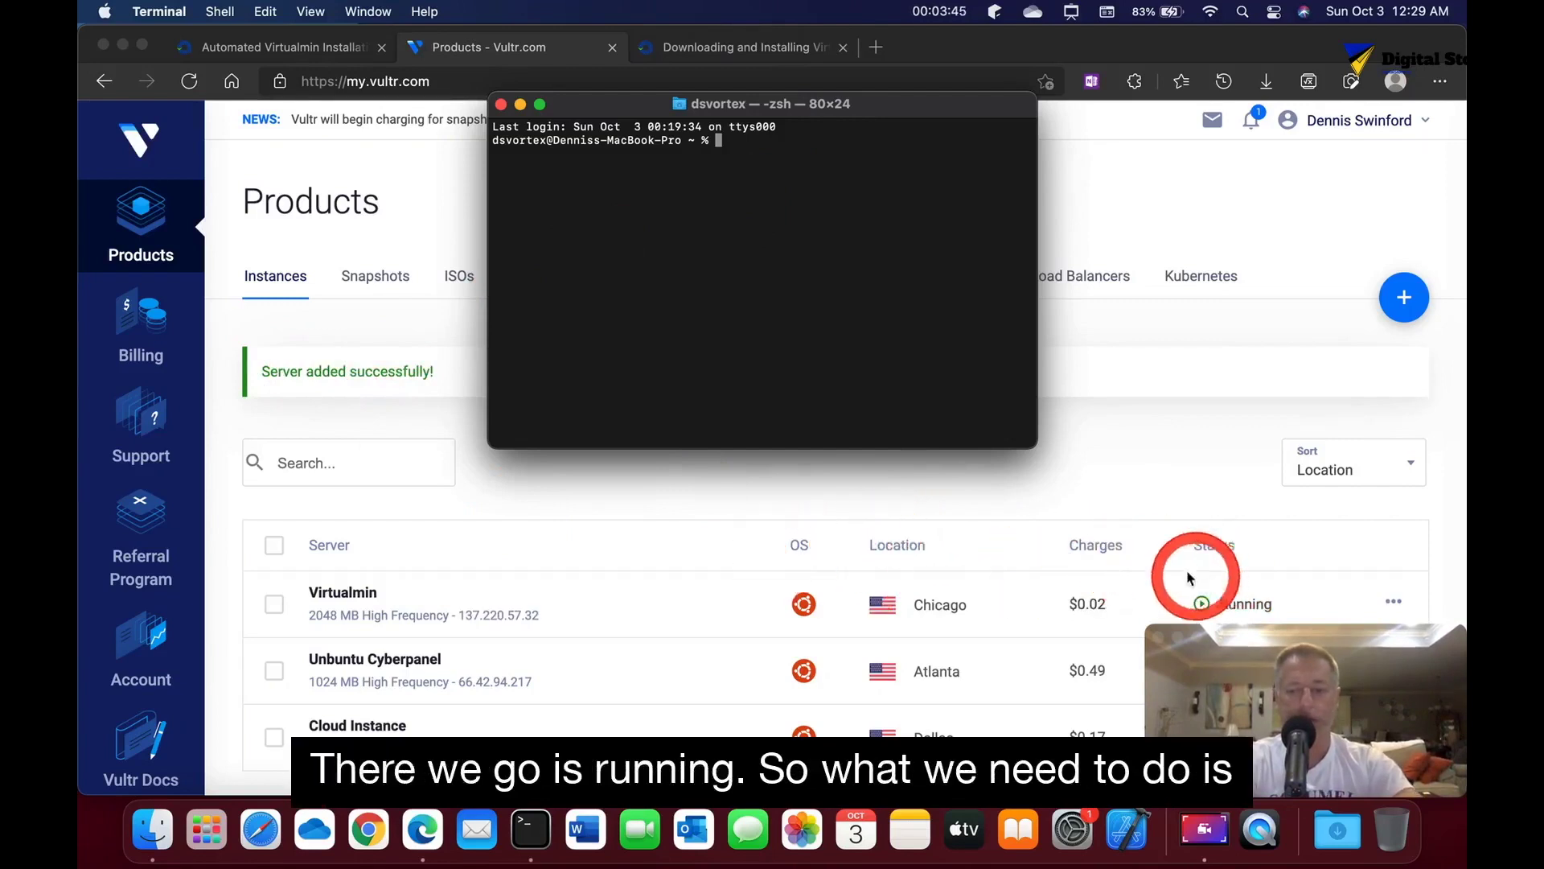
pyautogui.click(342, 595)
# Step: SSH into the server as root using its copied IP, accepting the host key
pyautogui.click(342, 595)
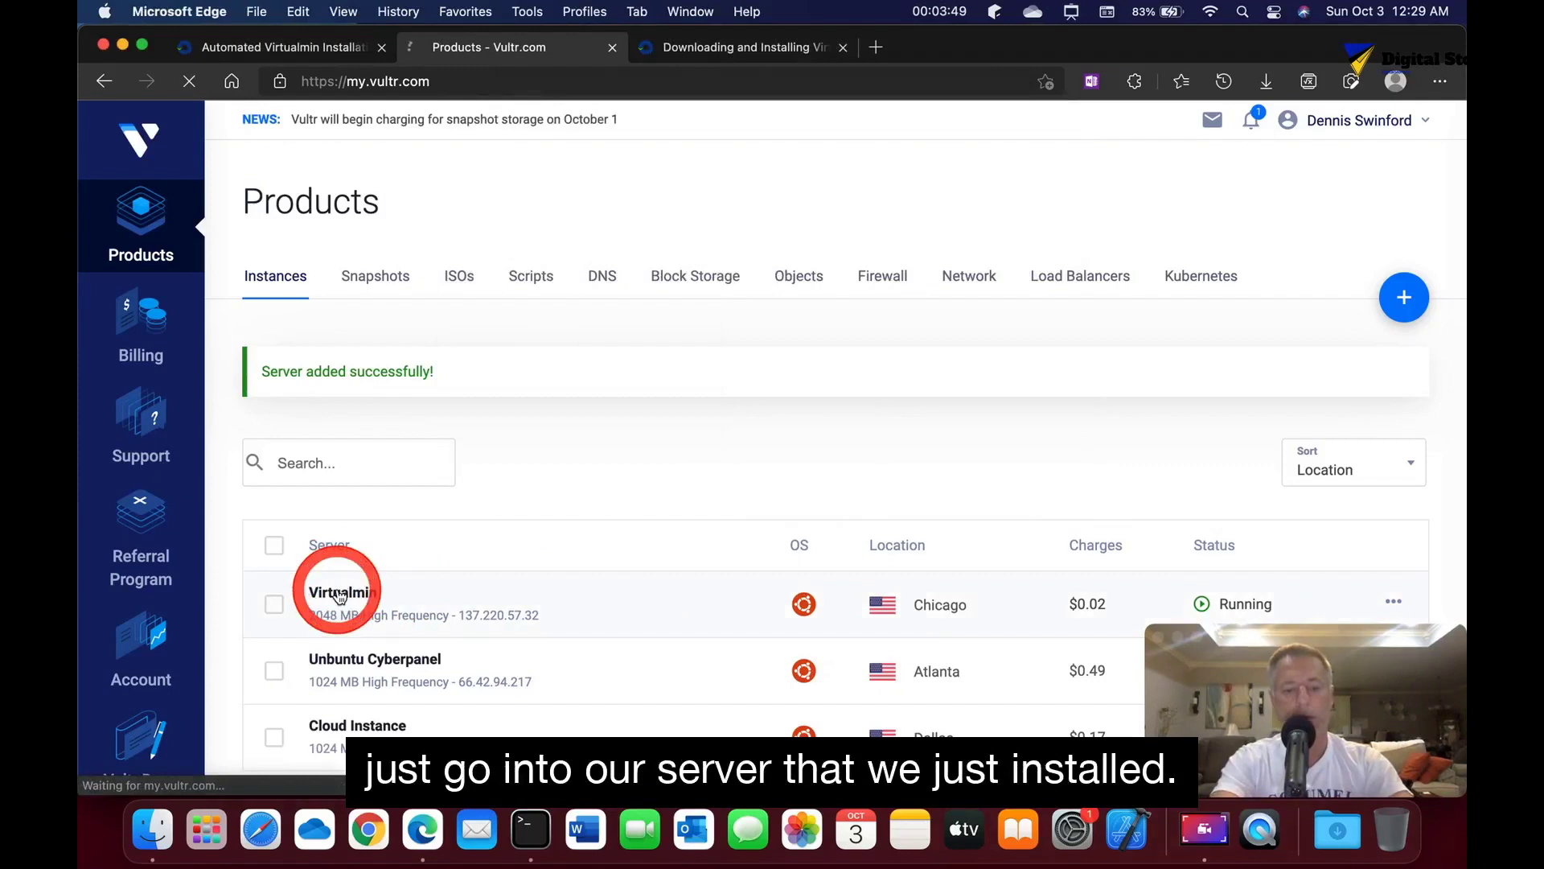
pyautogui.scroll(-1, 340, 595)
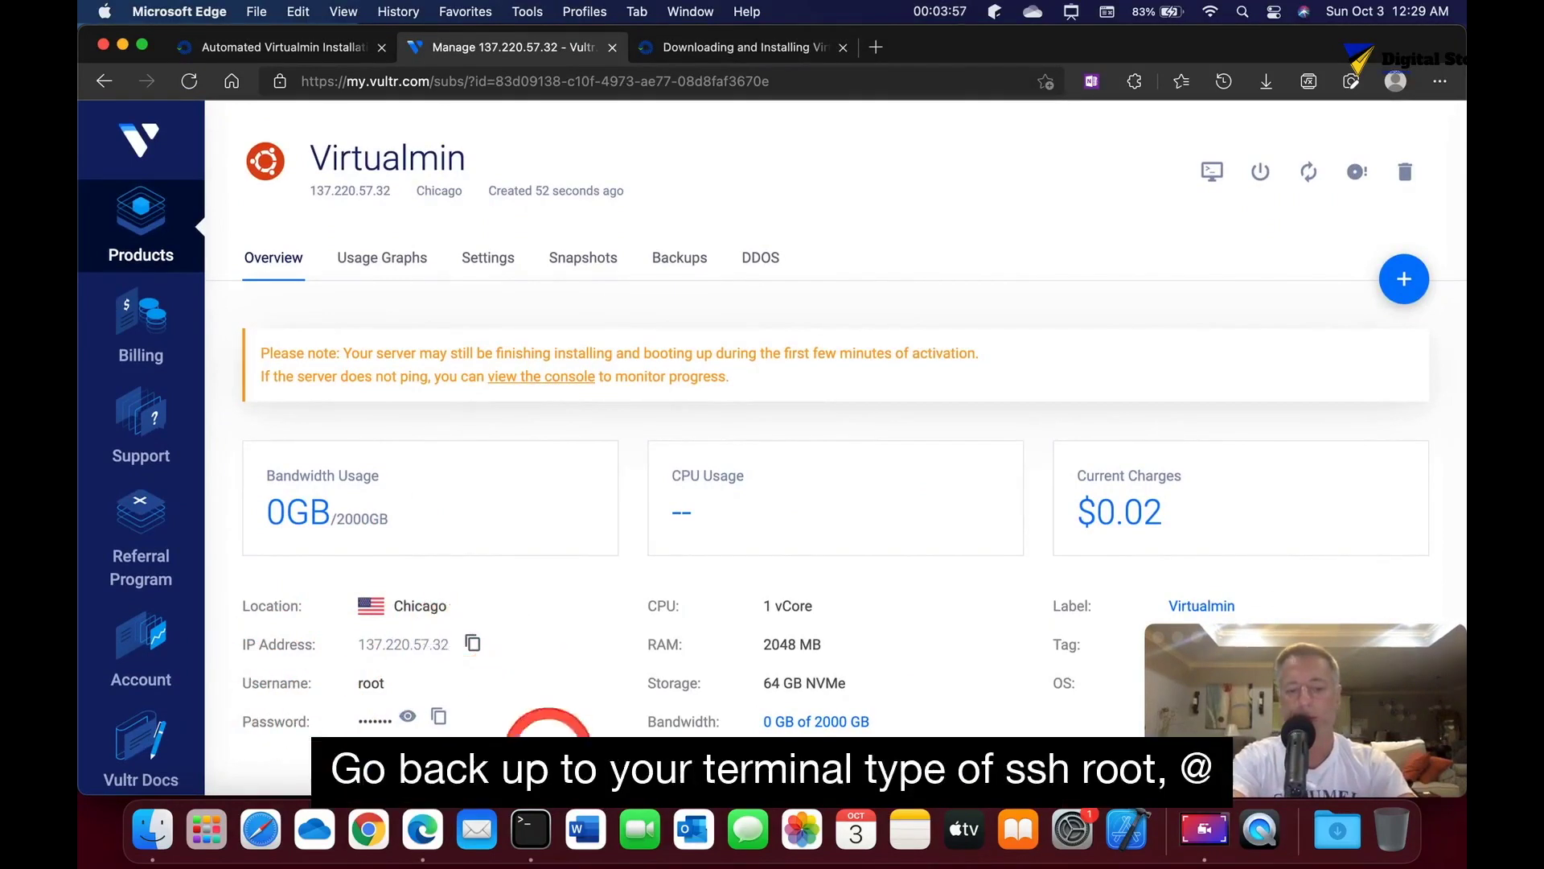
pyautogui.click(544, 819)
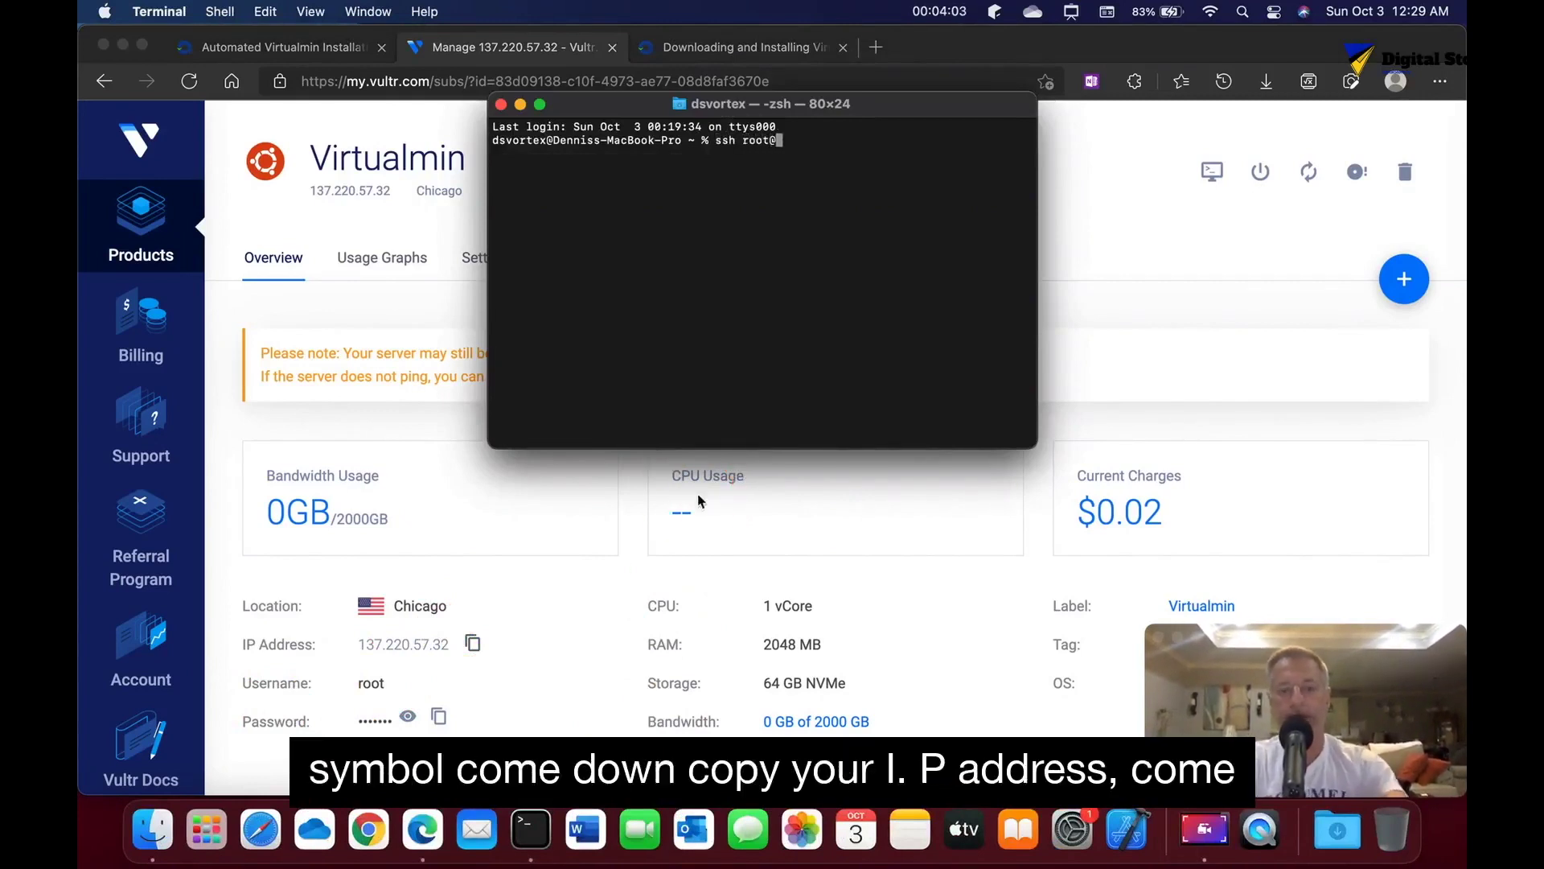
pyautogui.click(473, 641)
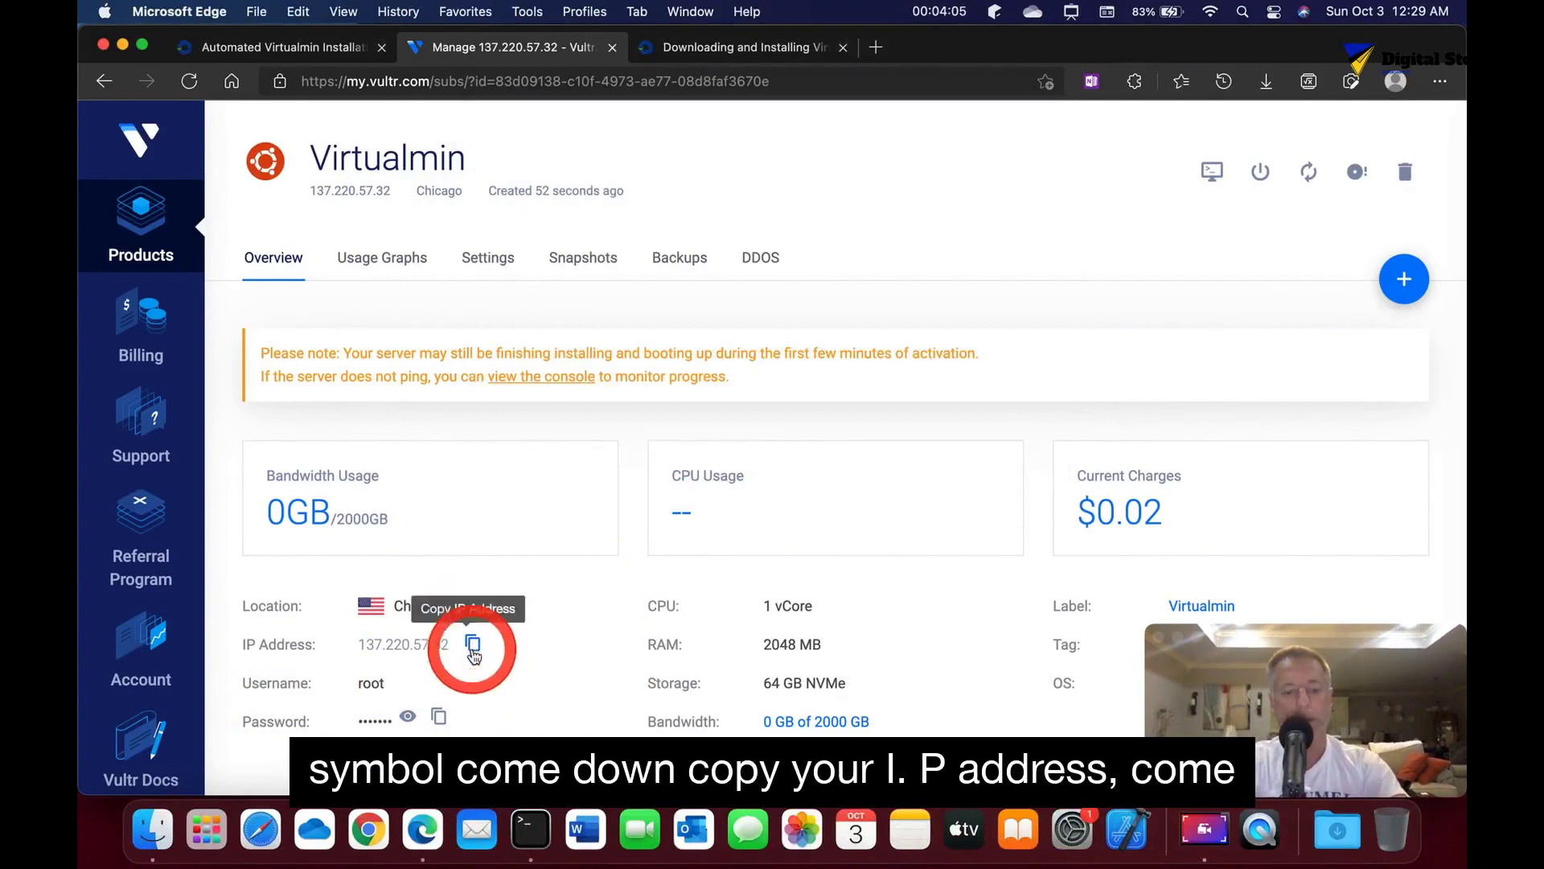
pyautogui.click(473, 641)
pyautogui.click(534, 823)
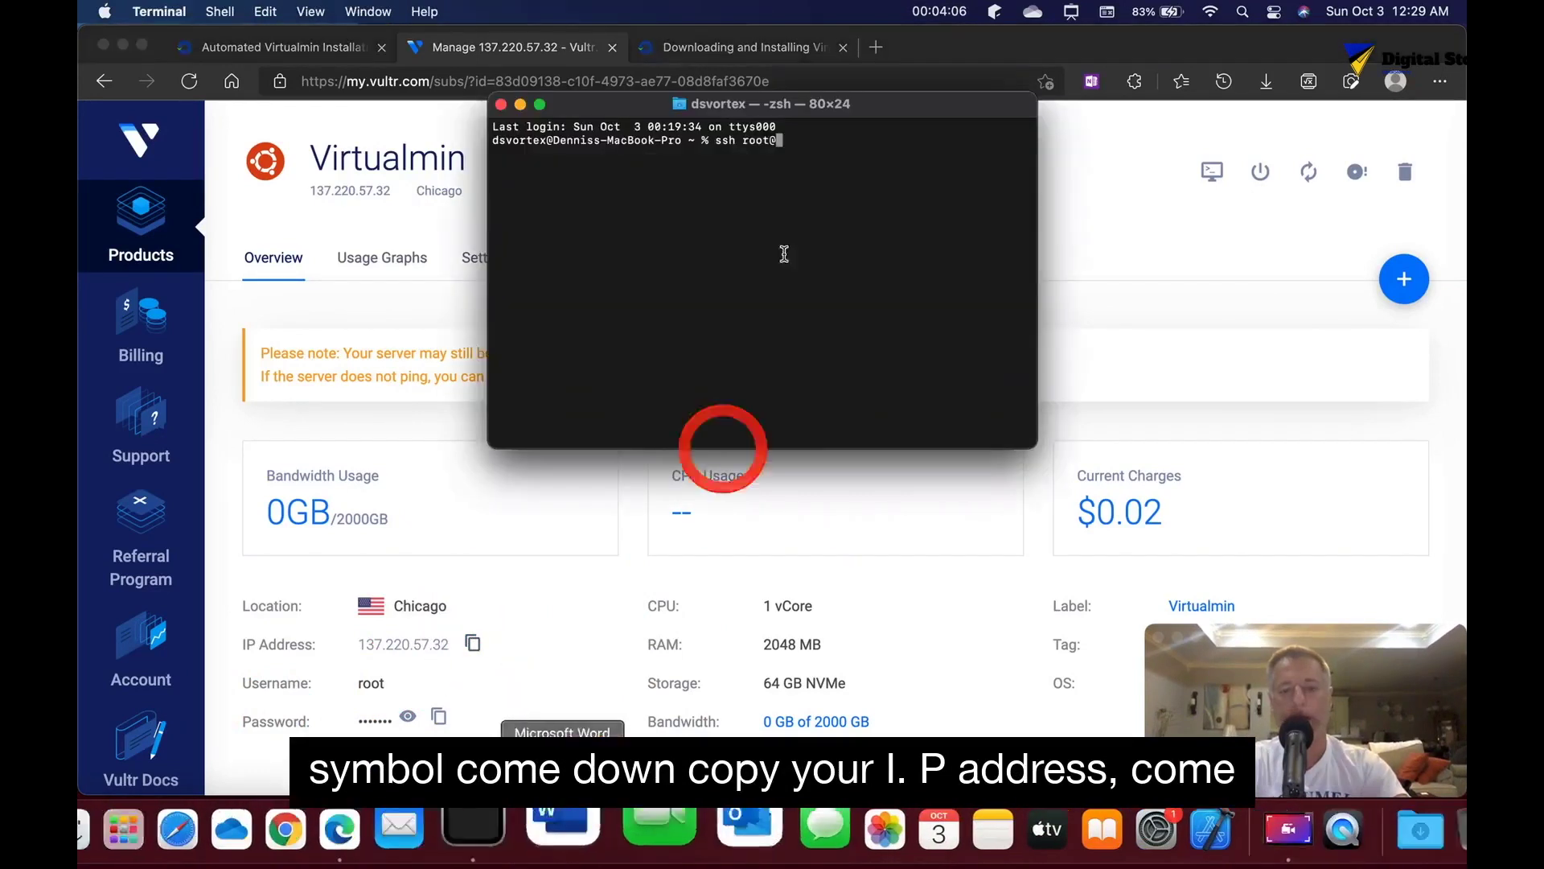
pyautogui.rightClick(797, 140)
pyautogui.click(812, 172)
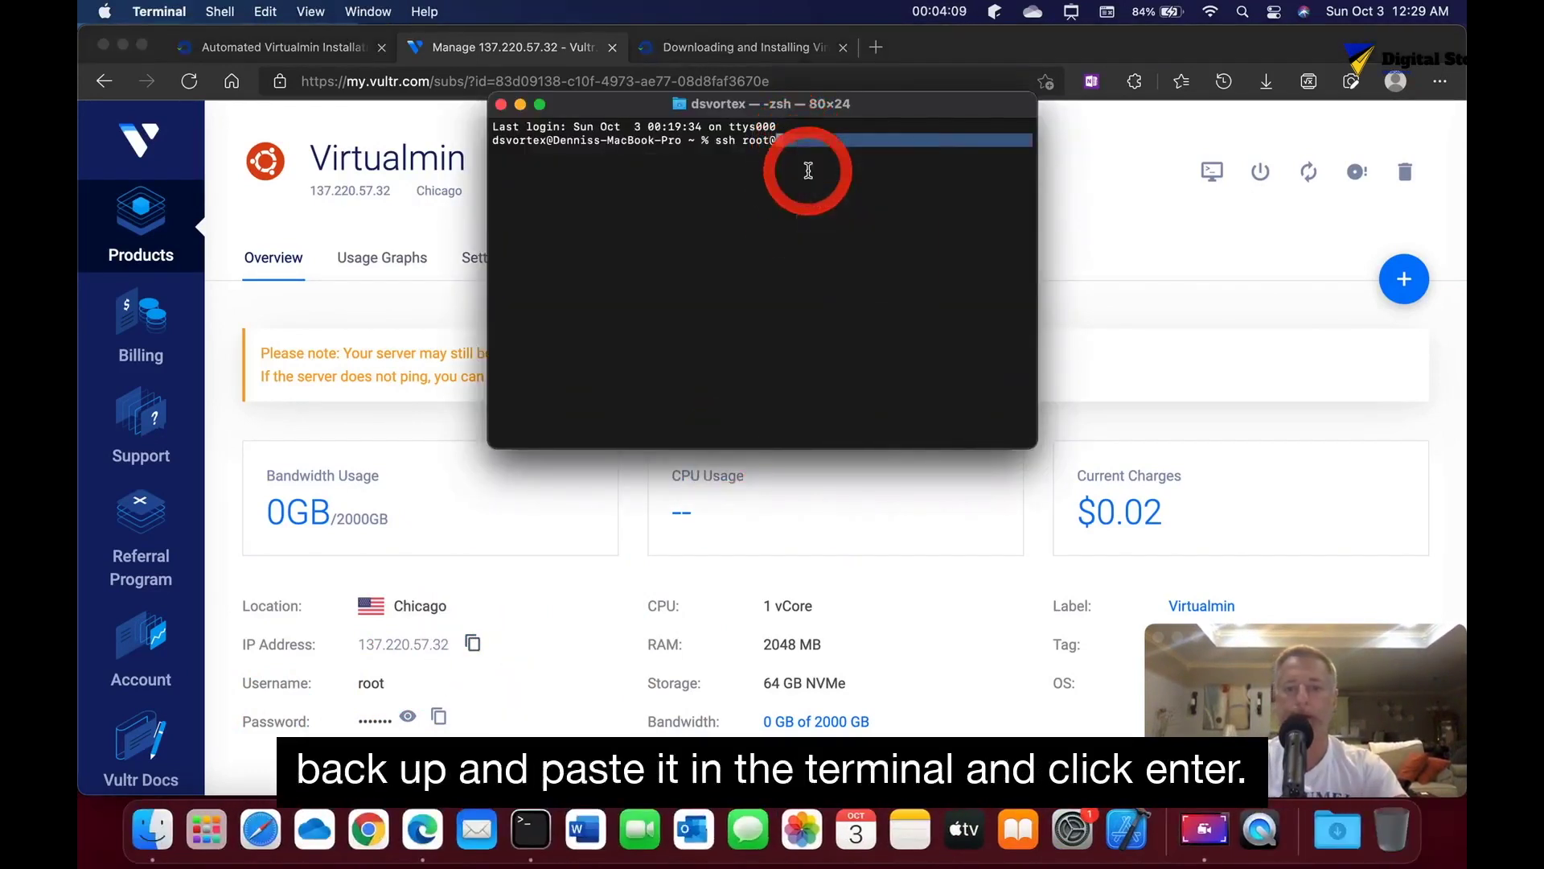
pyautogui.press('Return')
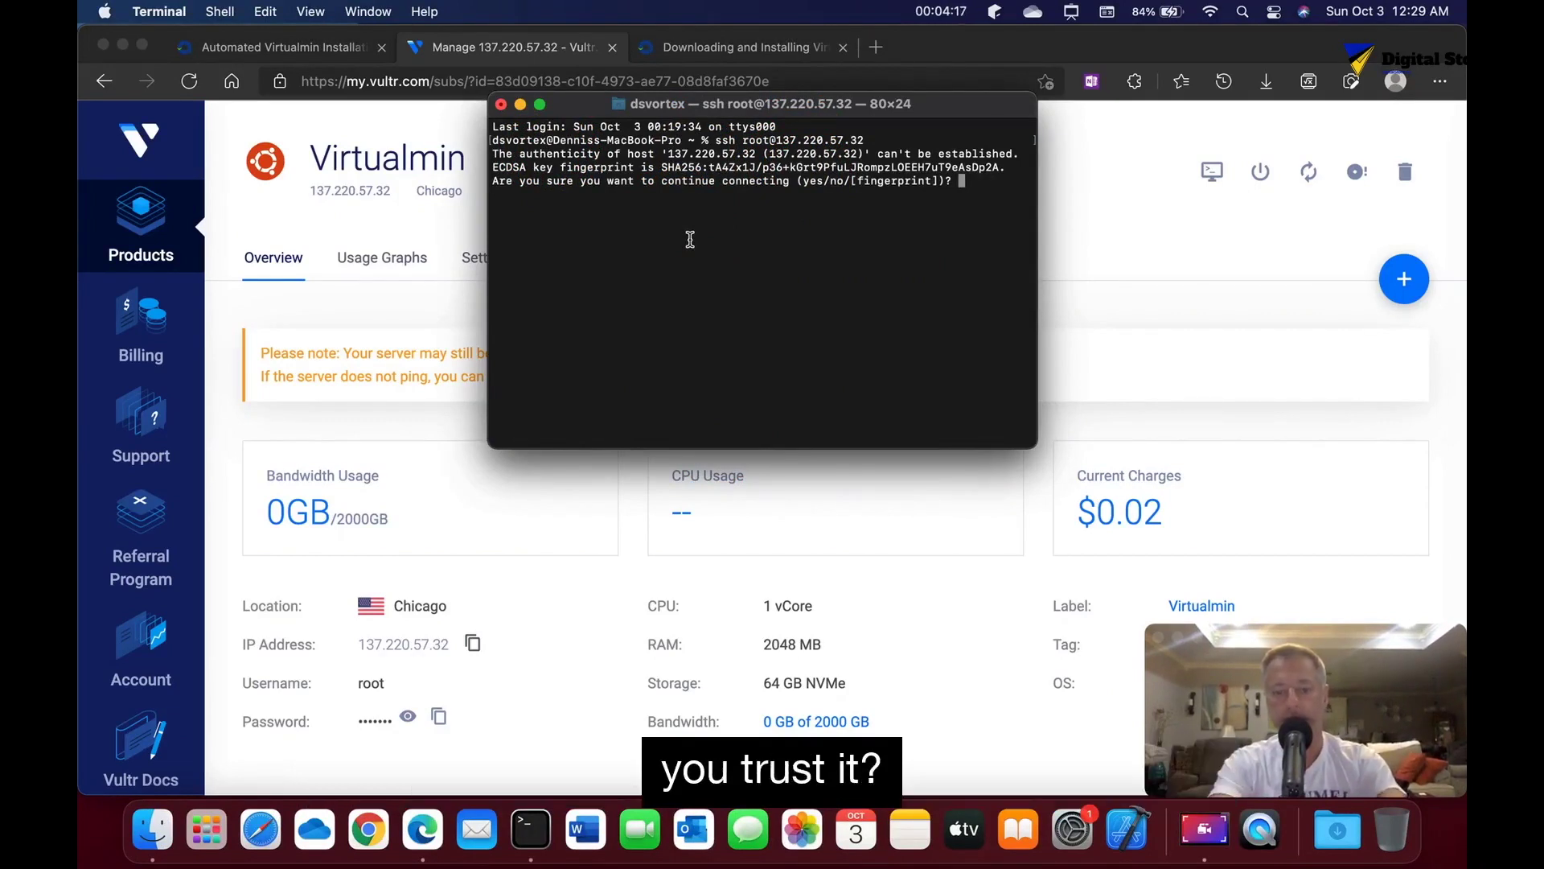
pyautogui.press('Return')
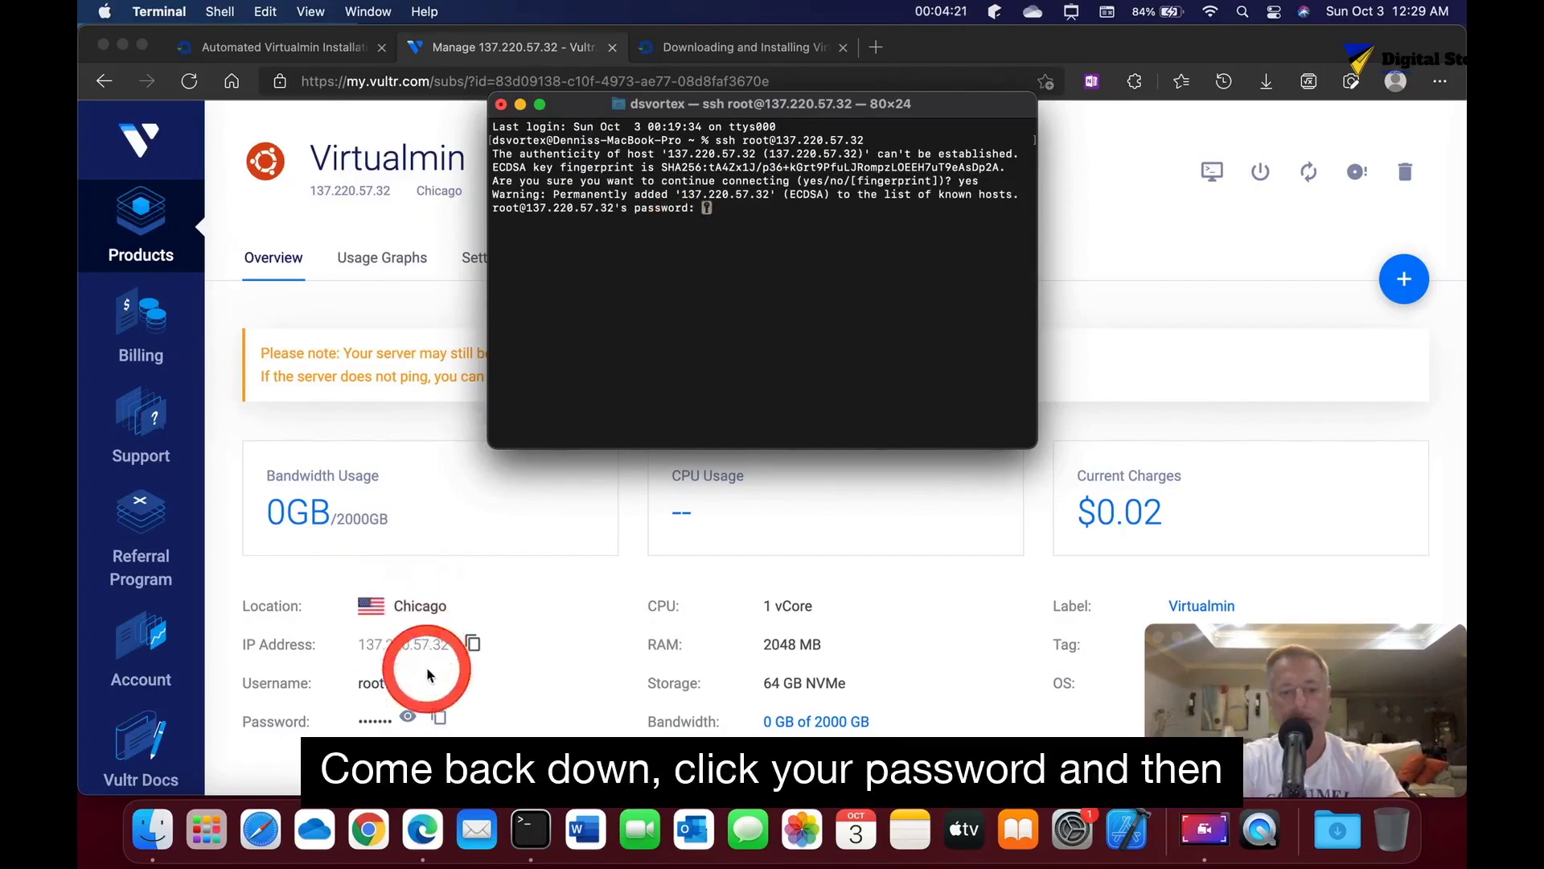
# Step: Paste the server's root password from Vultr to complete the login
pyautogui.click(438, 716)
pyautogui.click(438, 716)
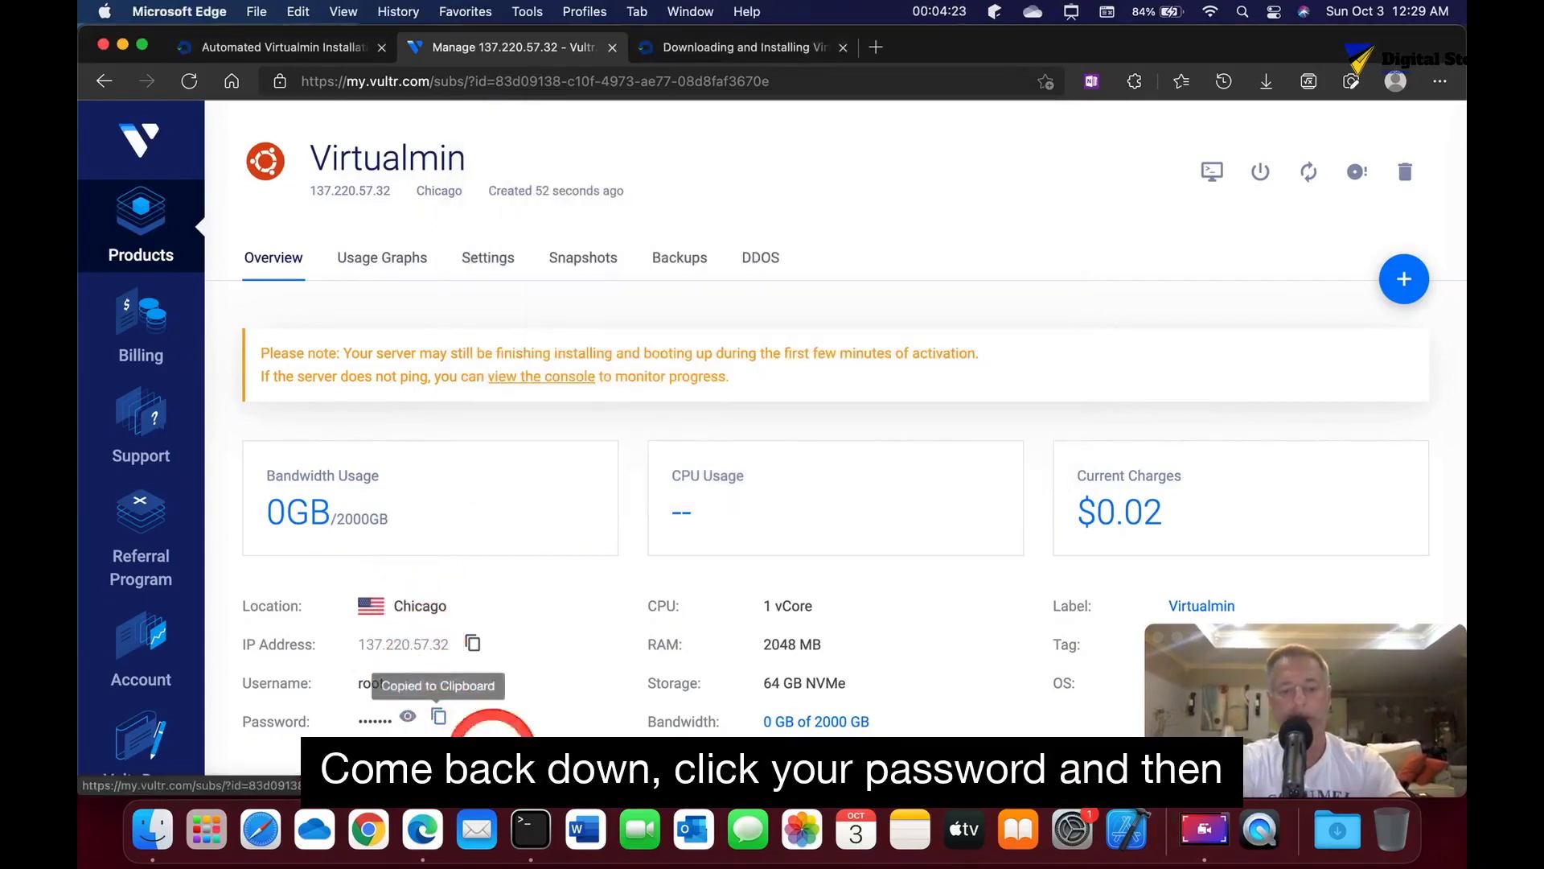
pyautogui.click(531, 828)
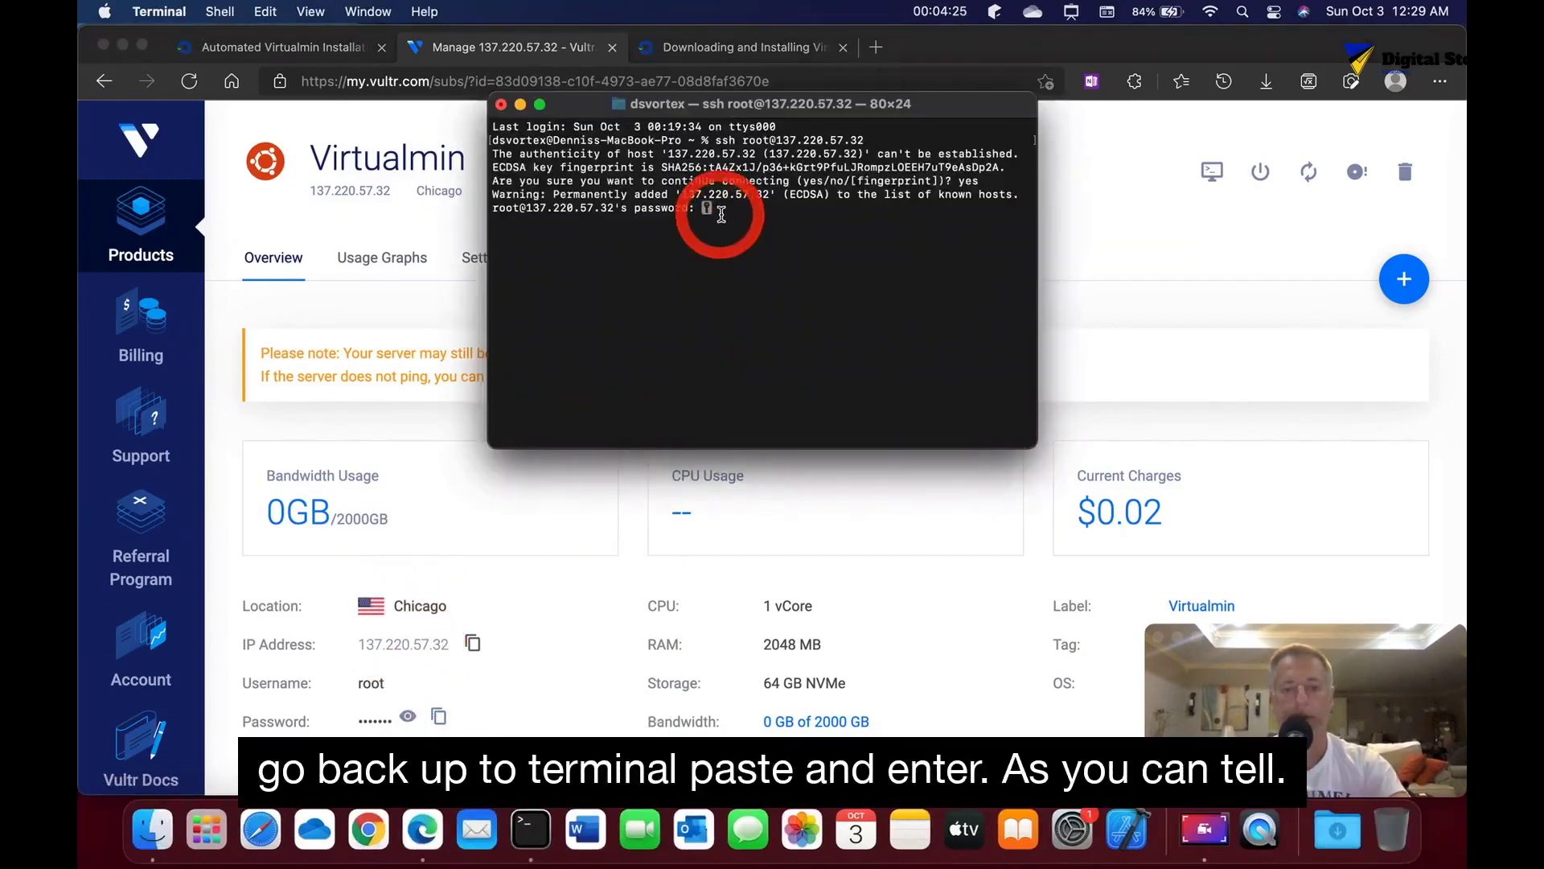
pyautogui.rightClick(708, 212)
pyautogui.click(740, 251)
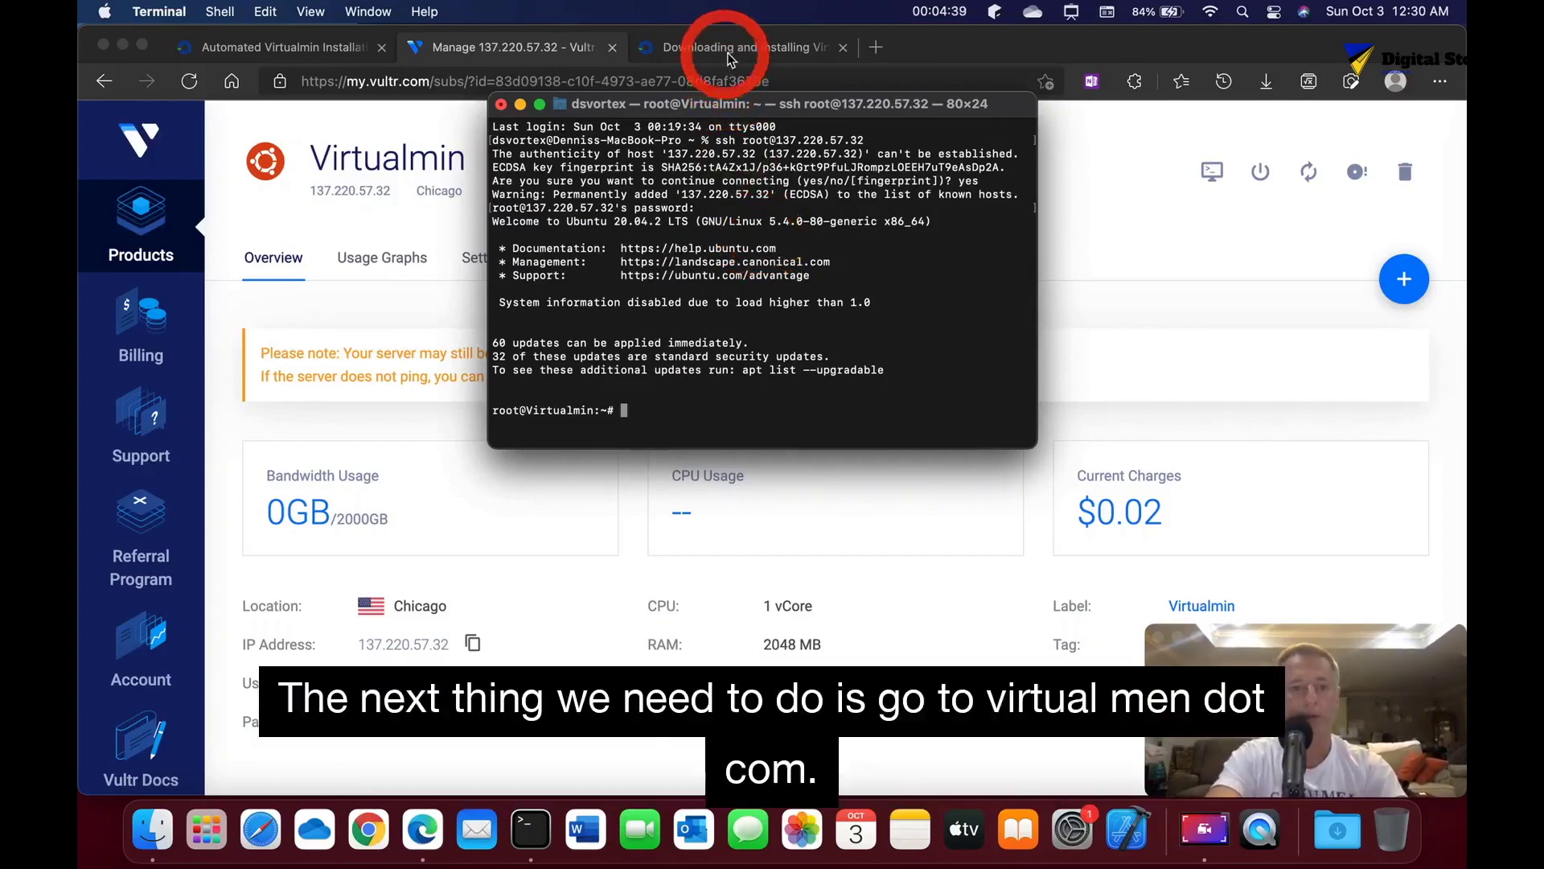
# Step: Open virtualmin.com in a new tab and go to its Download page
pyautogui.click(877, 48)
pyautogui.write('vir')
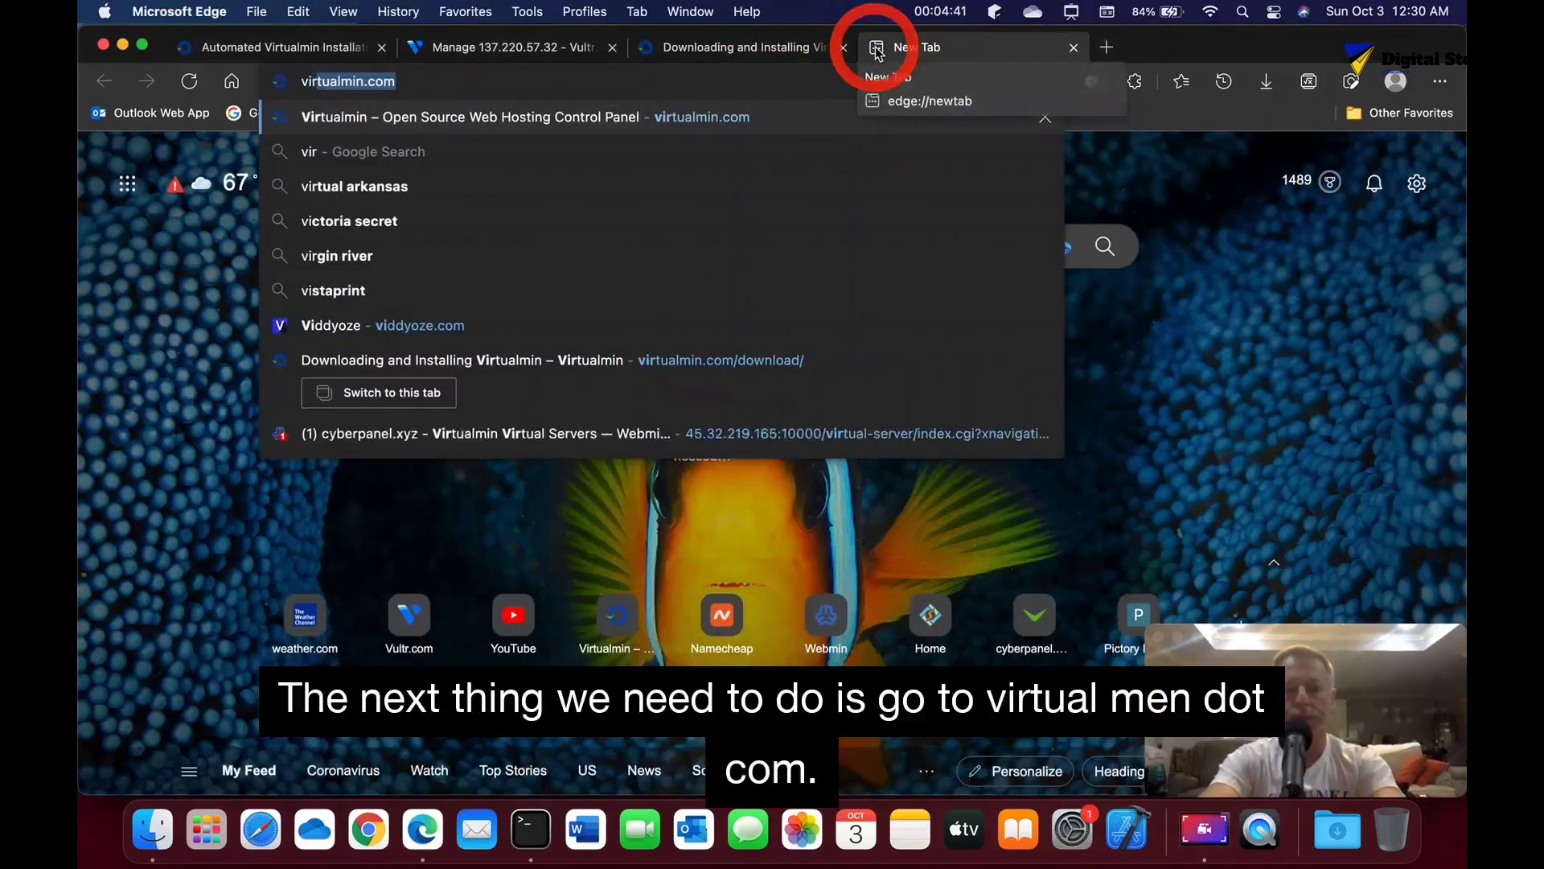
pyautogui.write('tu')
pyautogui.press('BackSpace')
pyautogui.write('tualmin.')
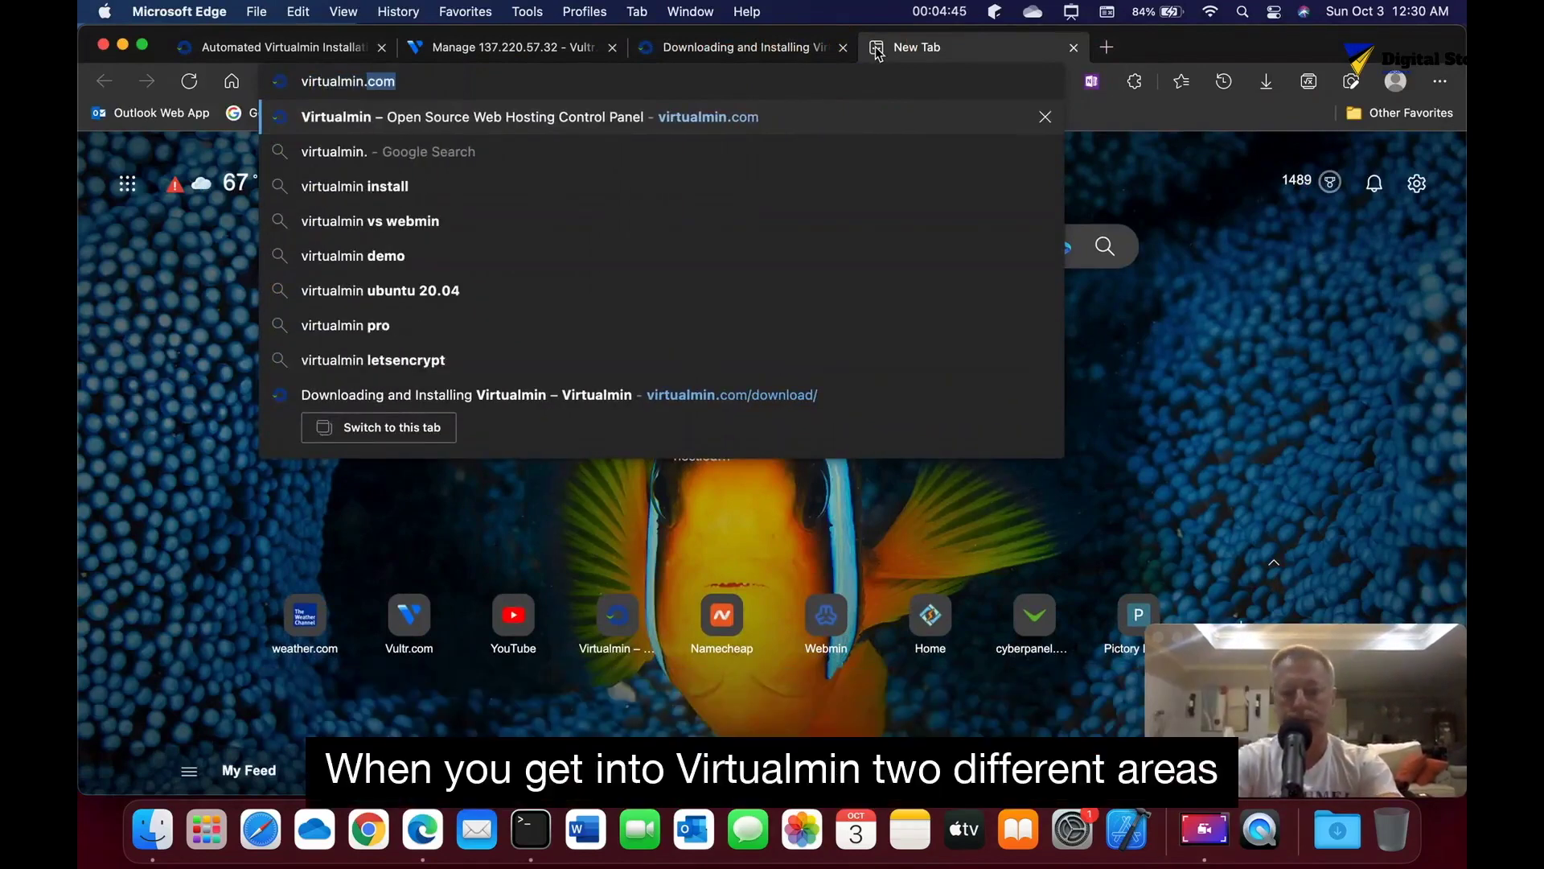
pyautogui.write('com')
pyautogui.press('Return')
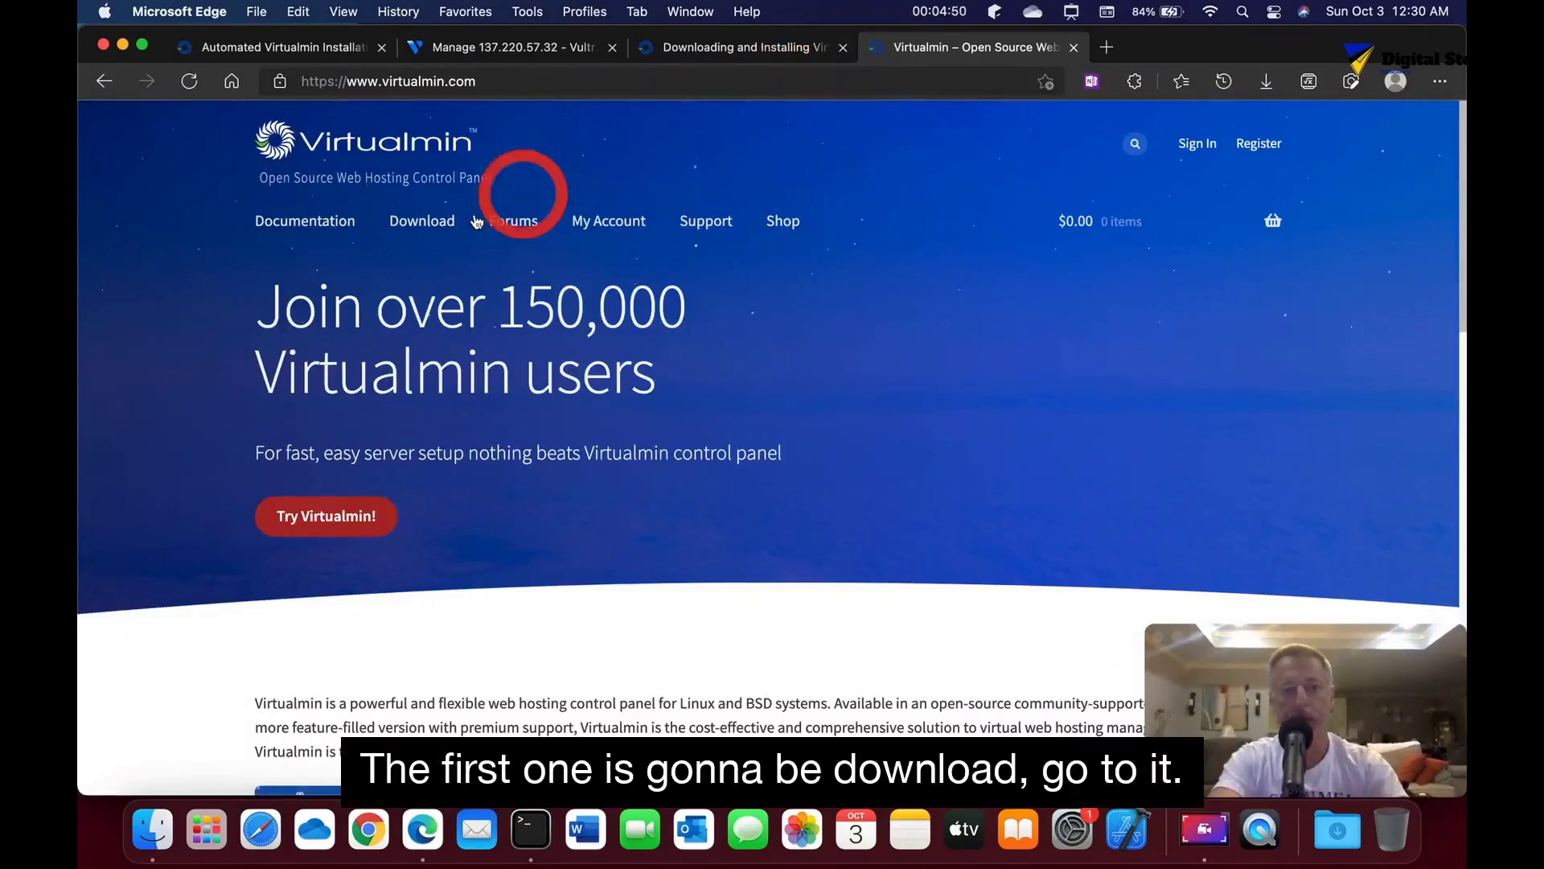
pyautogui.click(420, 224)
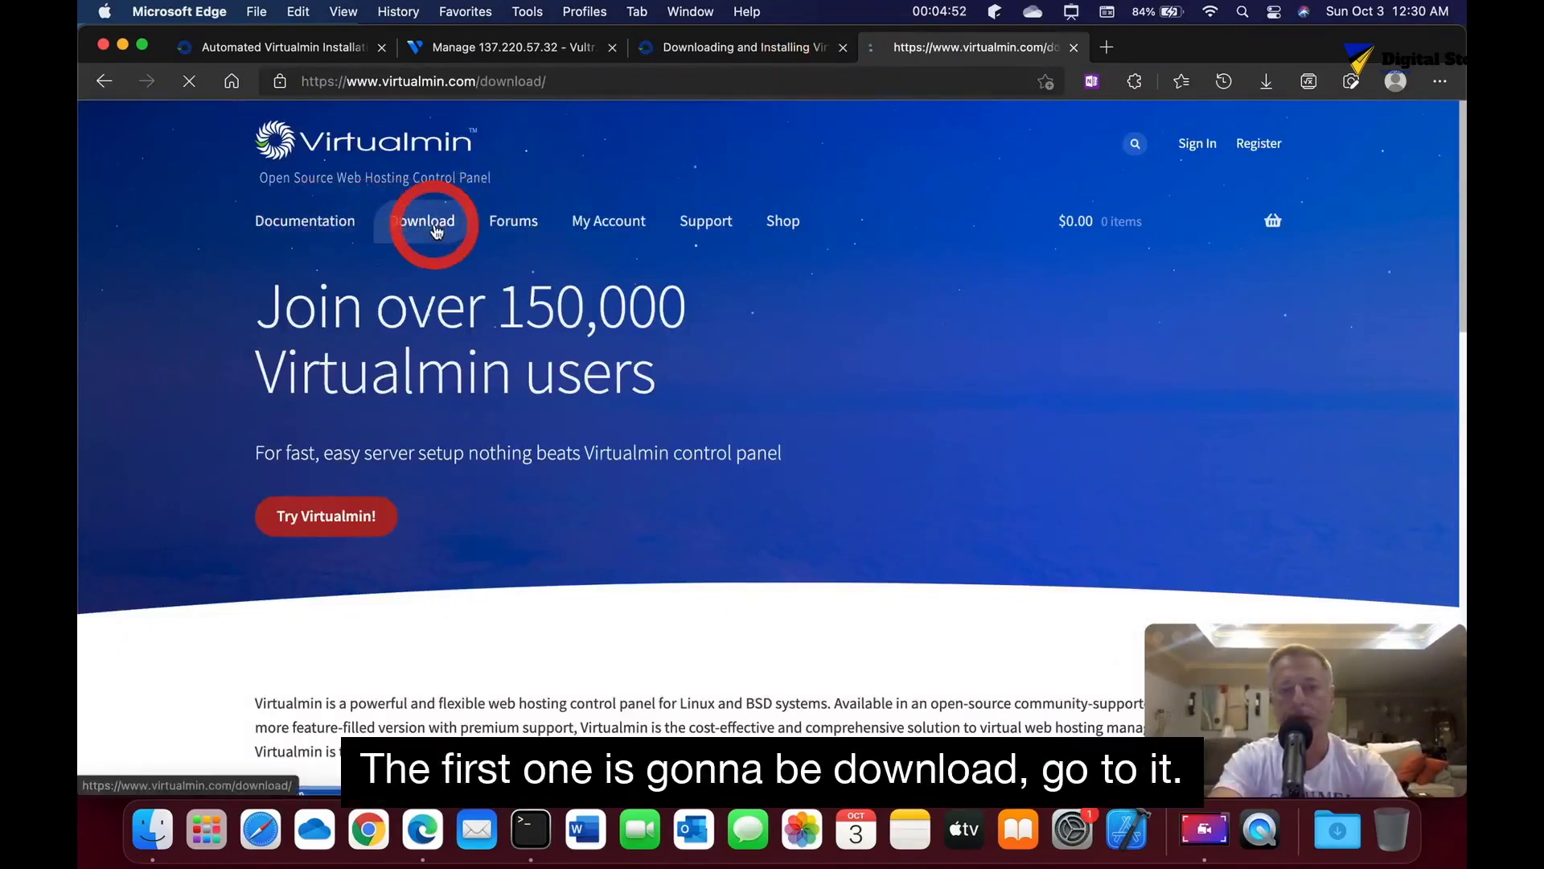
# Step: Copy the wget install-script command from the download page and run it on the server
pyautogui.scroll(-10, 613, 333)
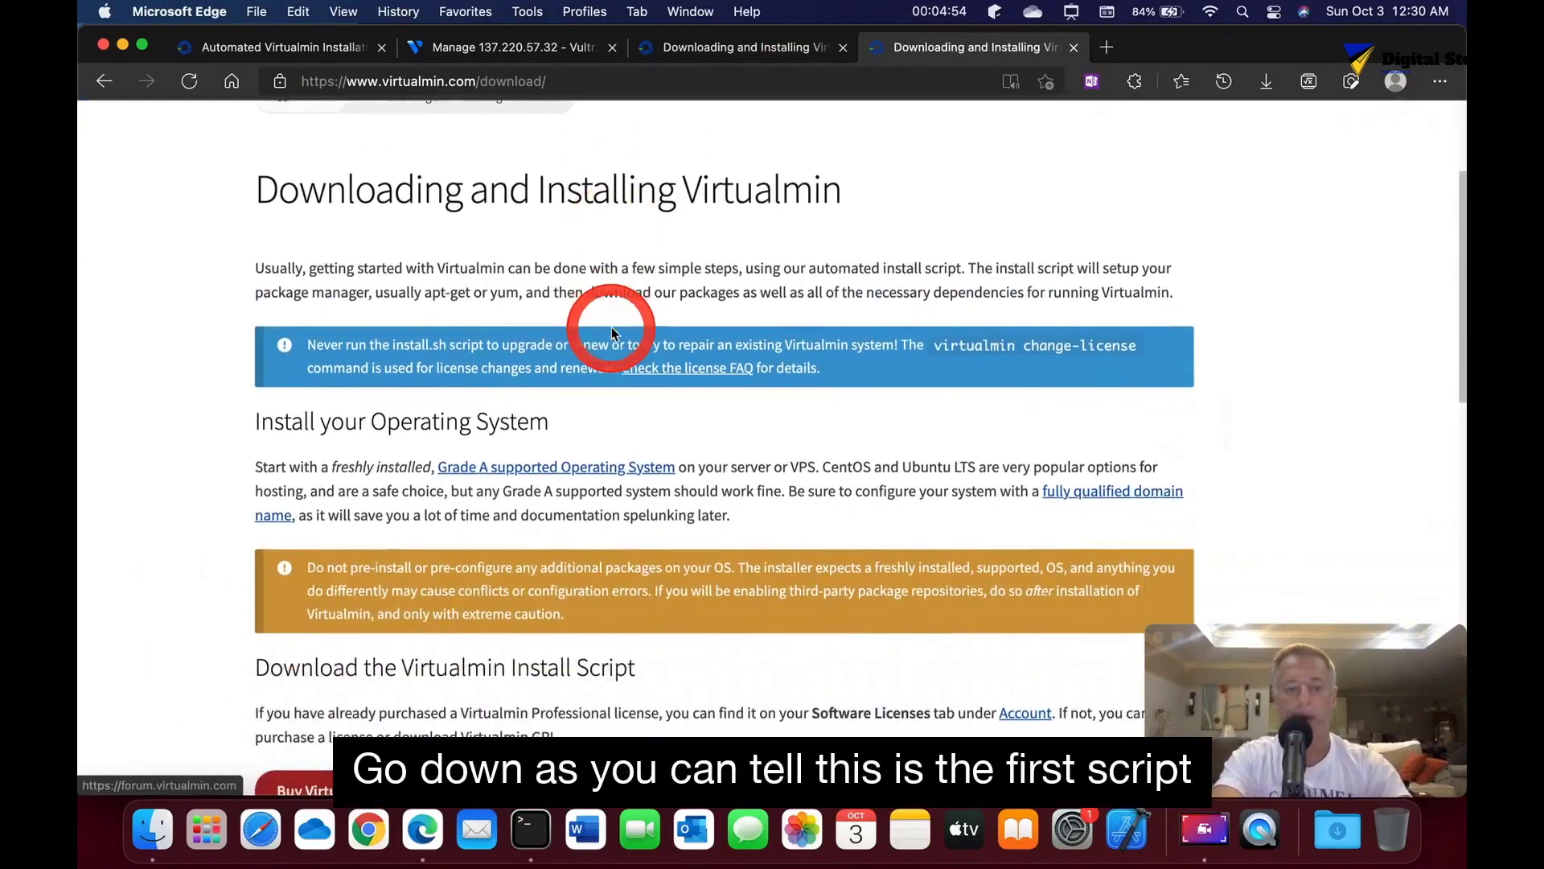
pyautogui.scroll(-3, 612, 326)
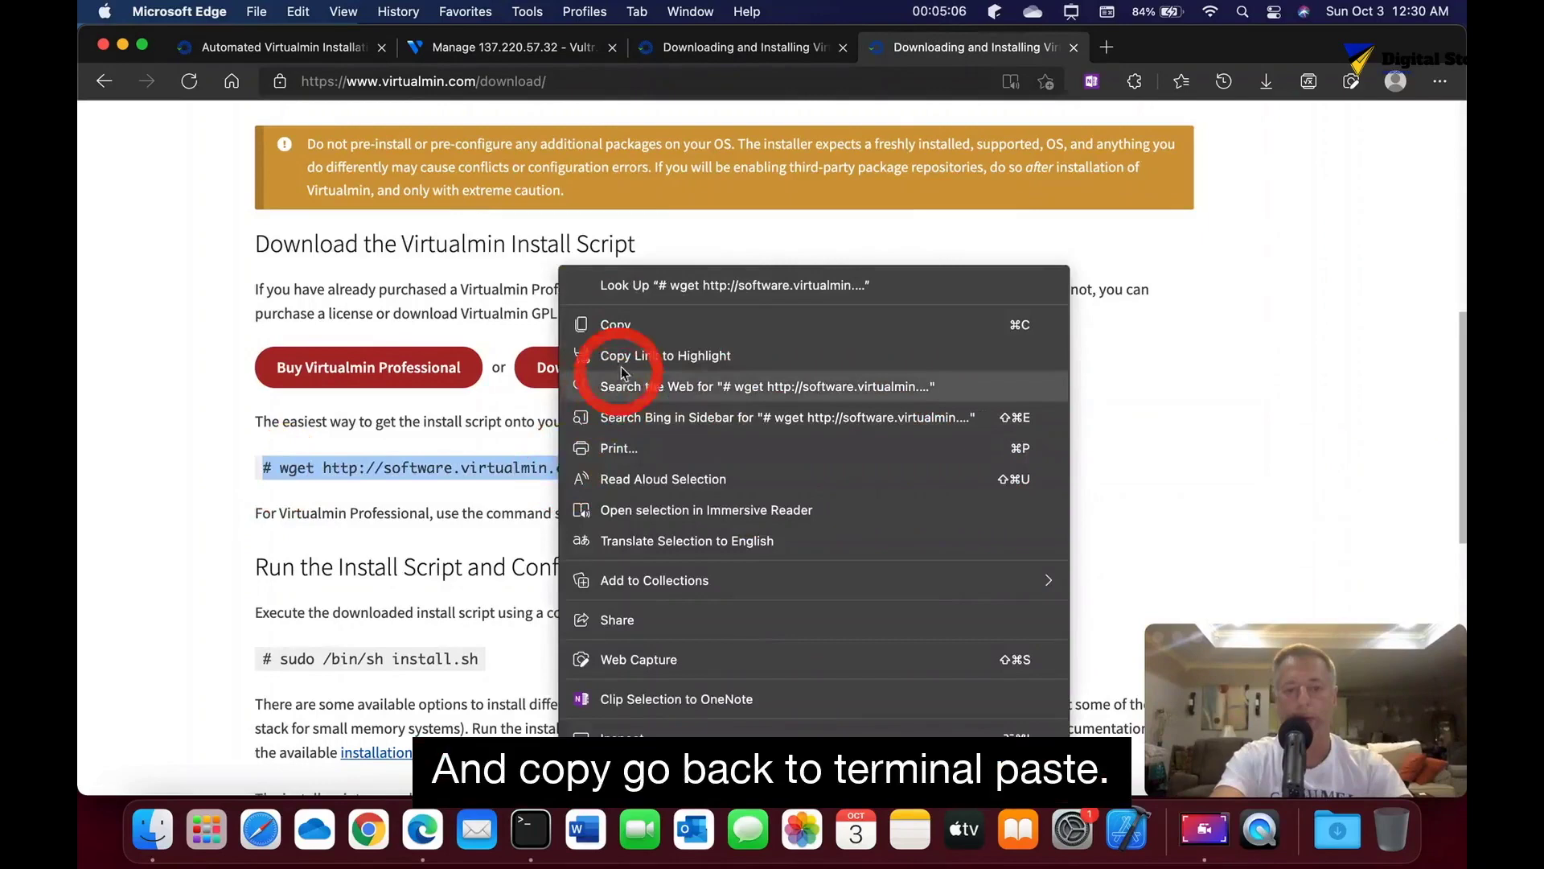
pyautogui.click(608, 325)
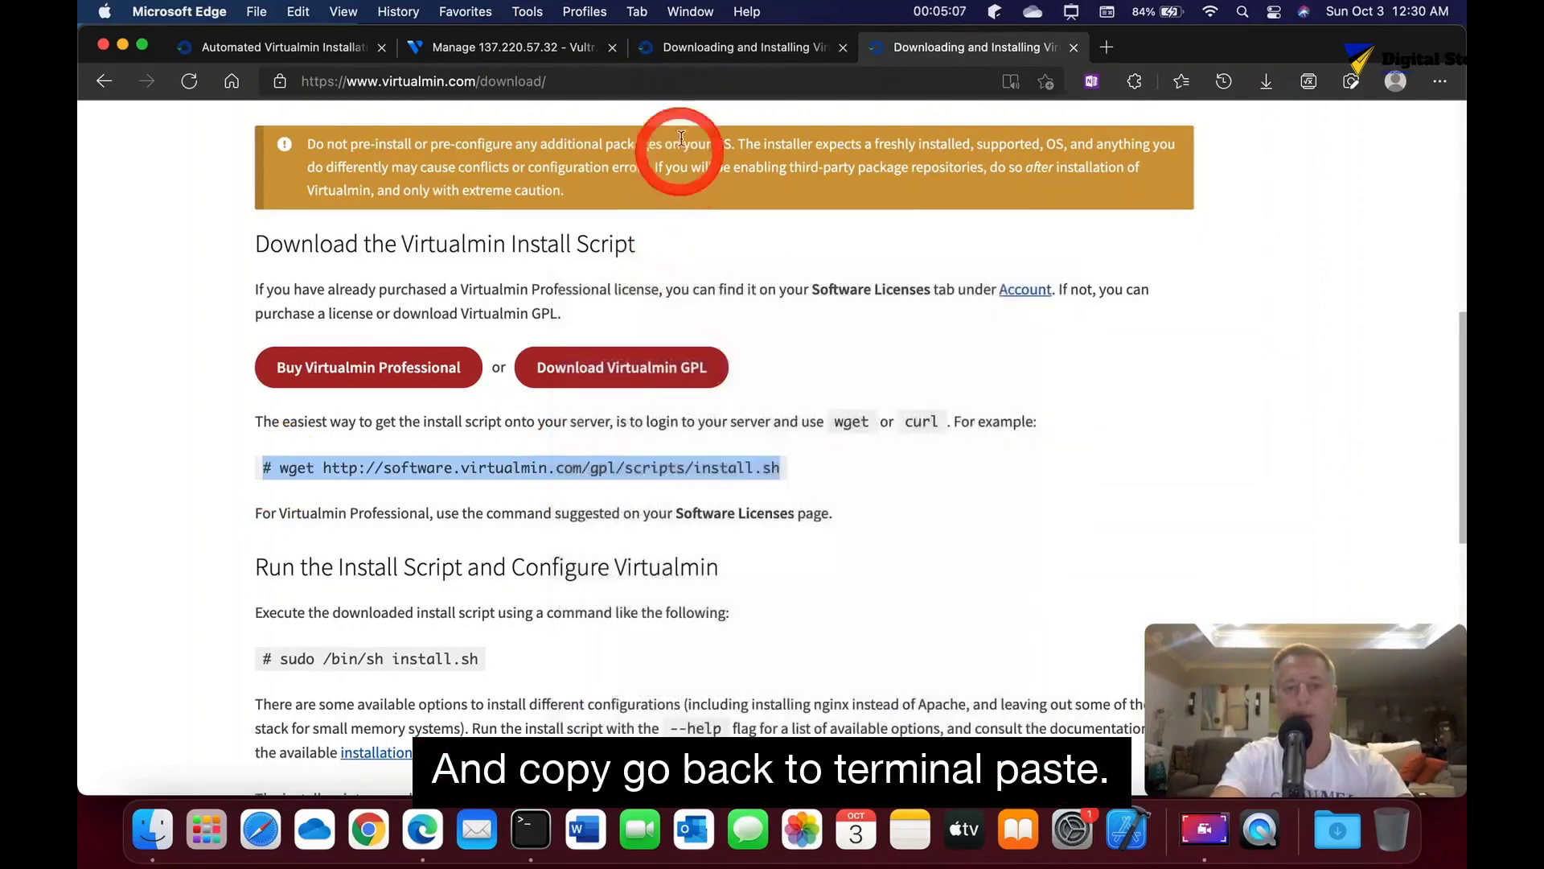
pyautogui.click(541, 812)
pyautogui.rightClick(646, 409)
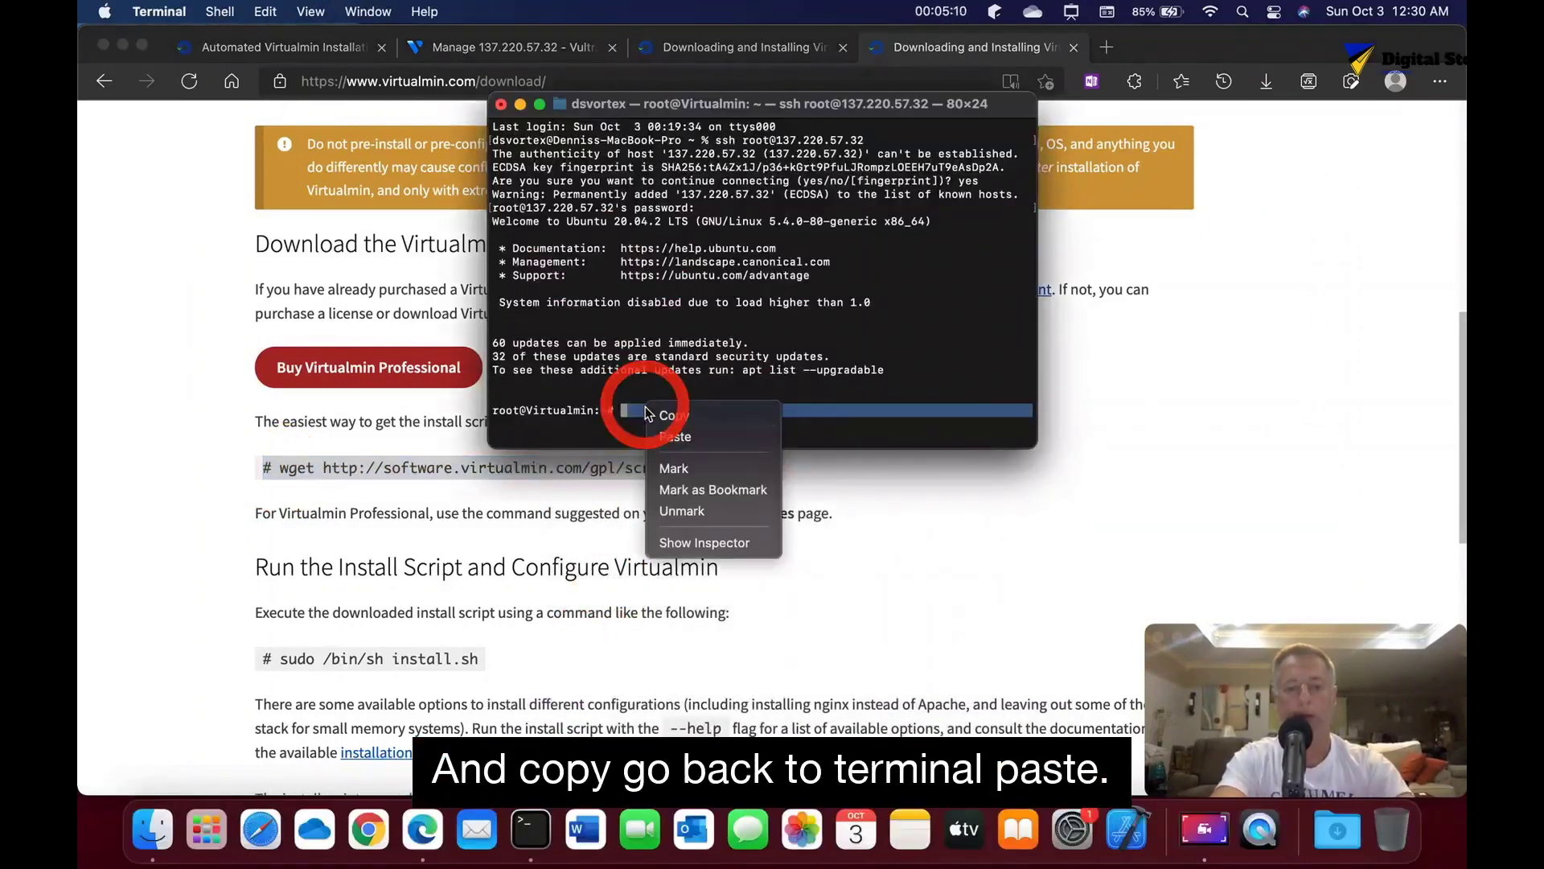
pyautogui.click(655, 433)
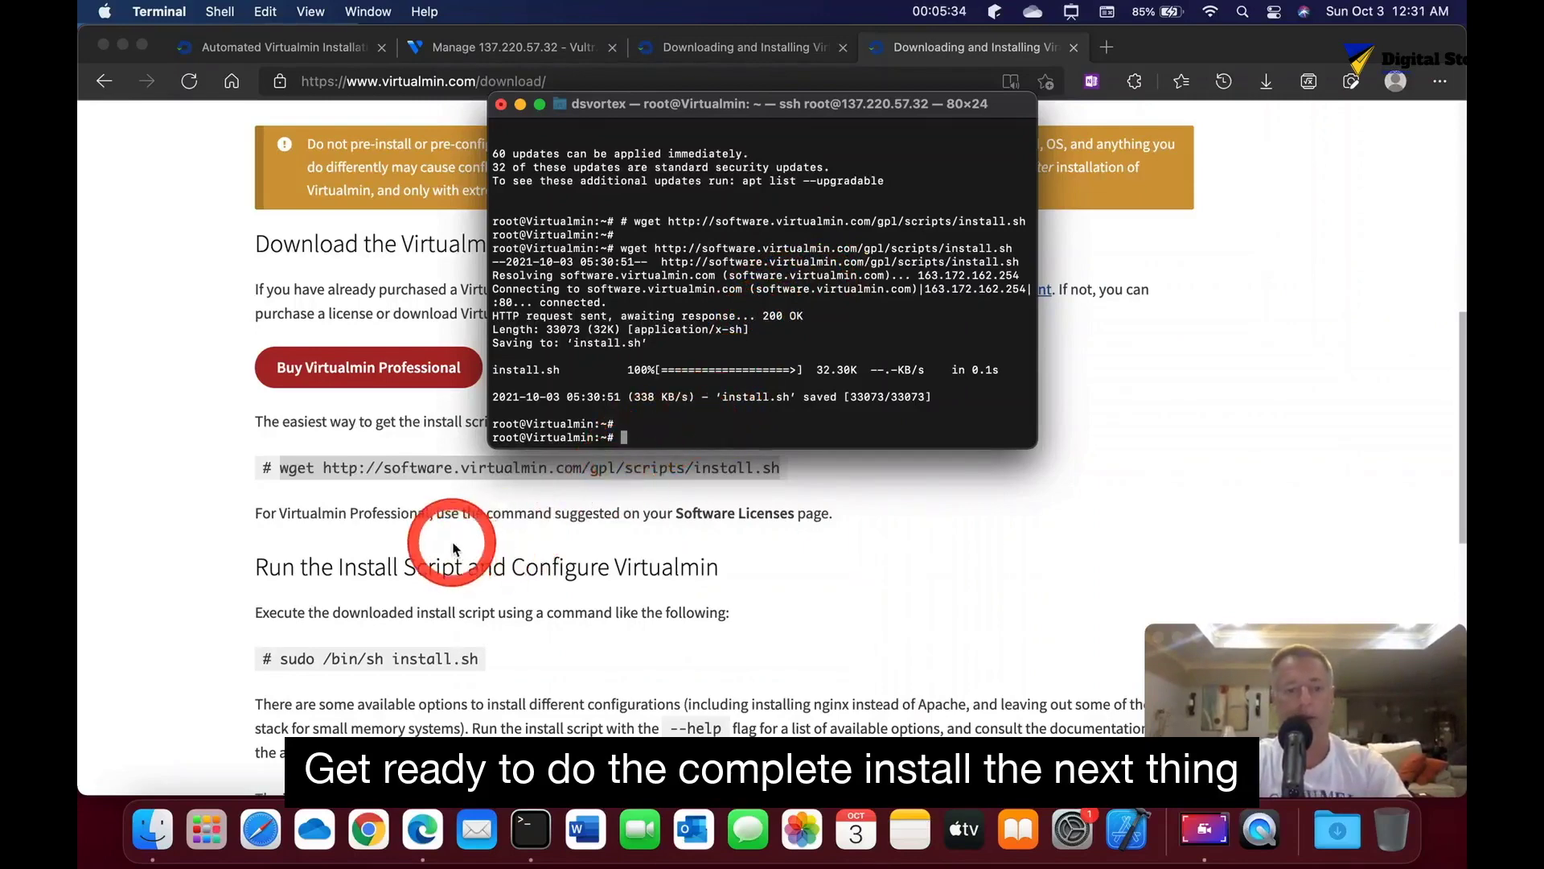
pyautogui.click(229, 579)
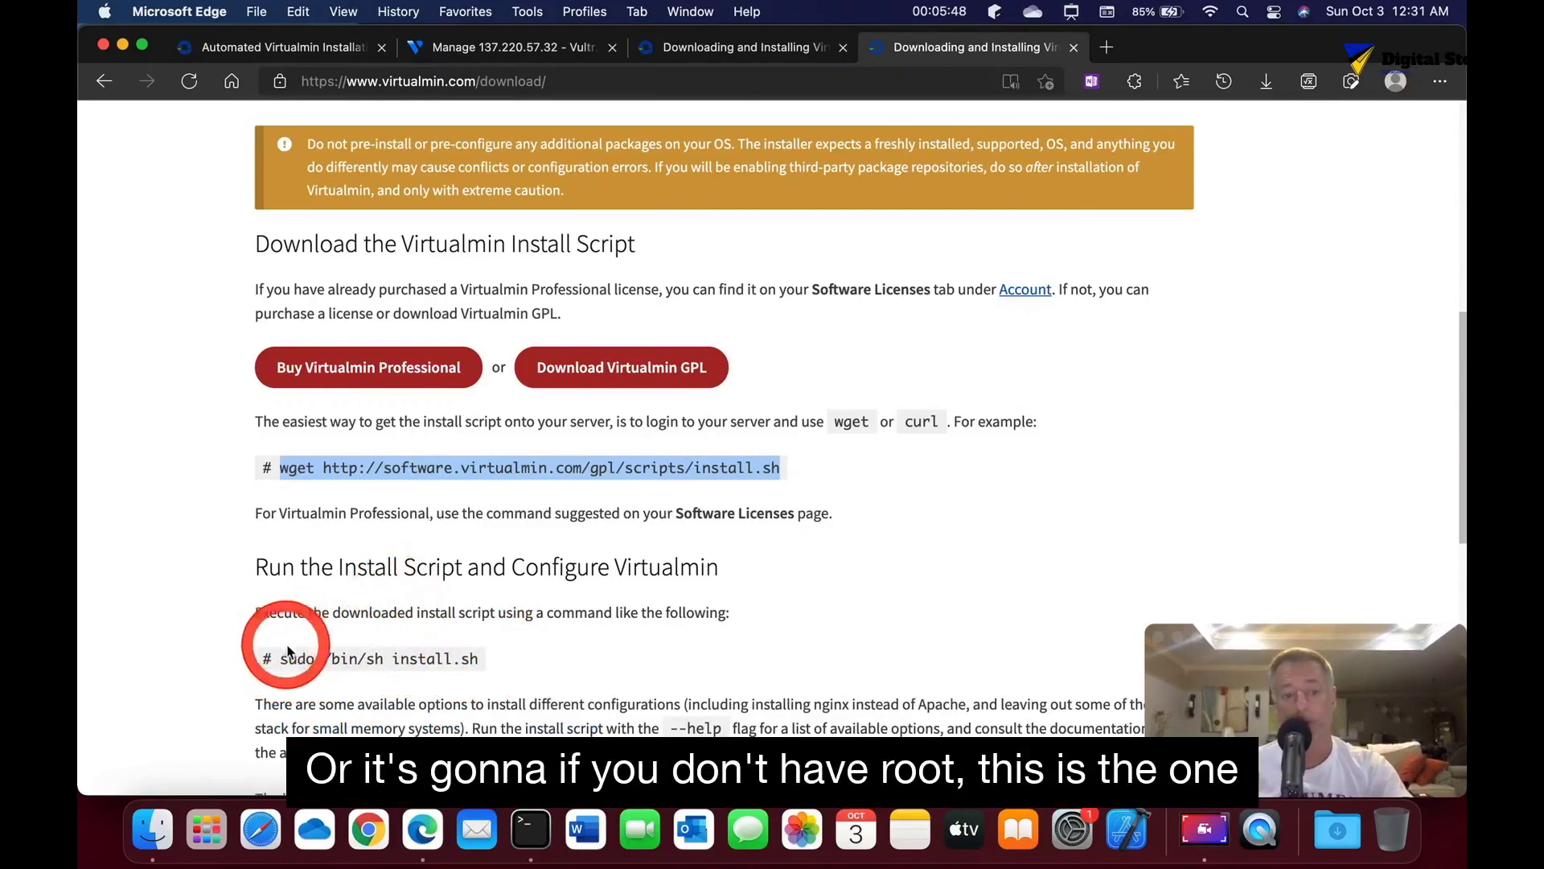
pyautogui.moveTo(289, 658); pyautogui.dragTo(499, 641)
# Step: Copy the sh ./install.sh command from the Automated Virtualmin Installation page
pyautogui.scroll(-6, 499, 643)
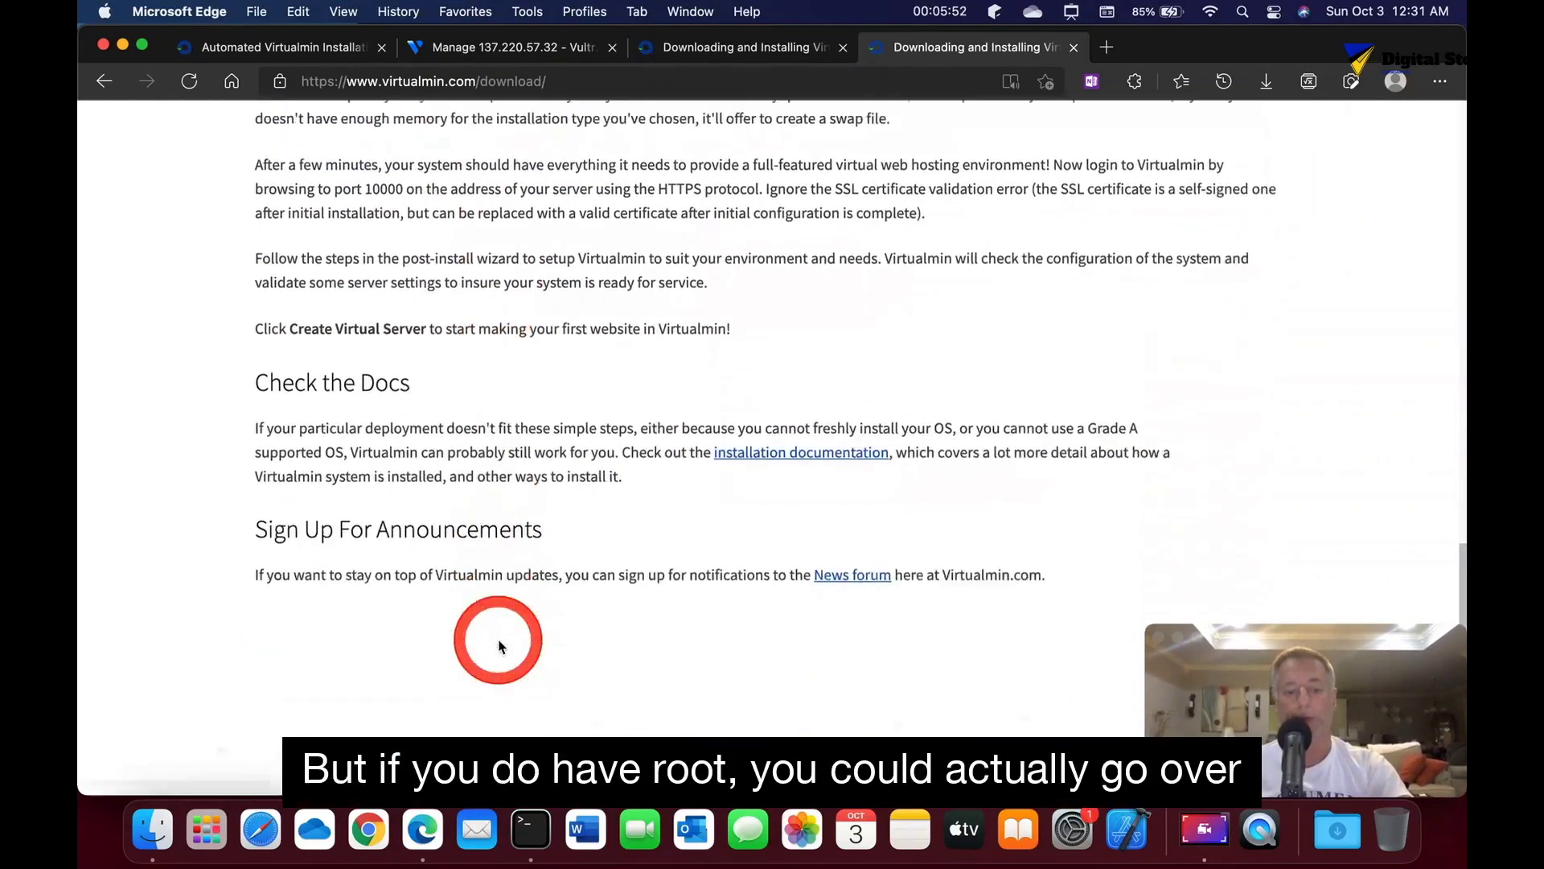
pyautogui.scroll(4, 500, 640)
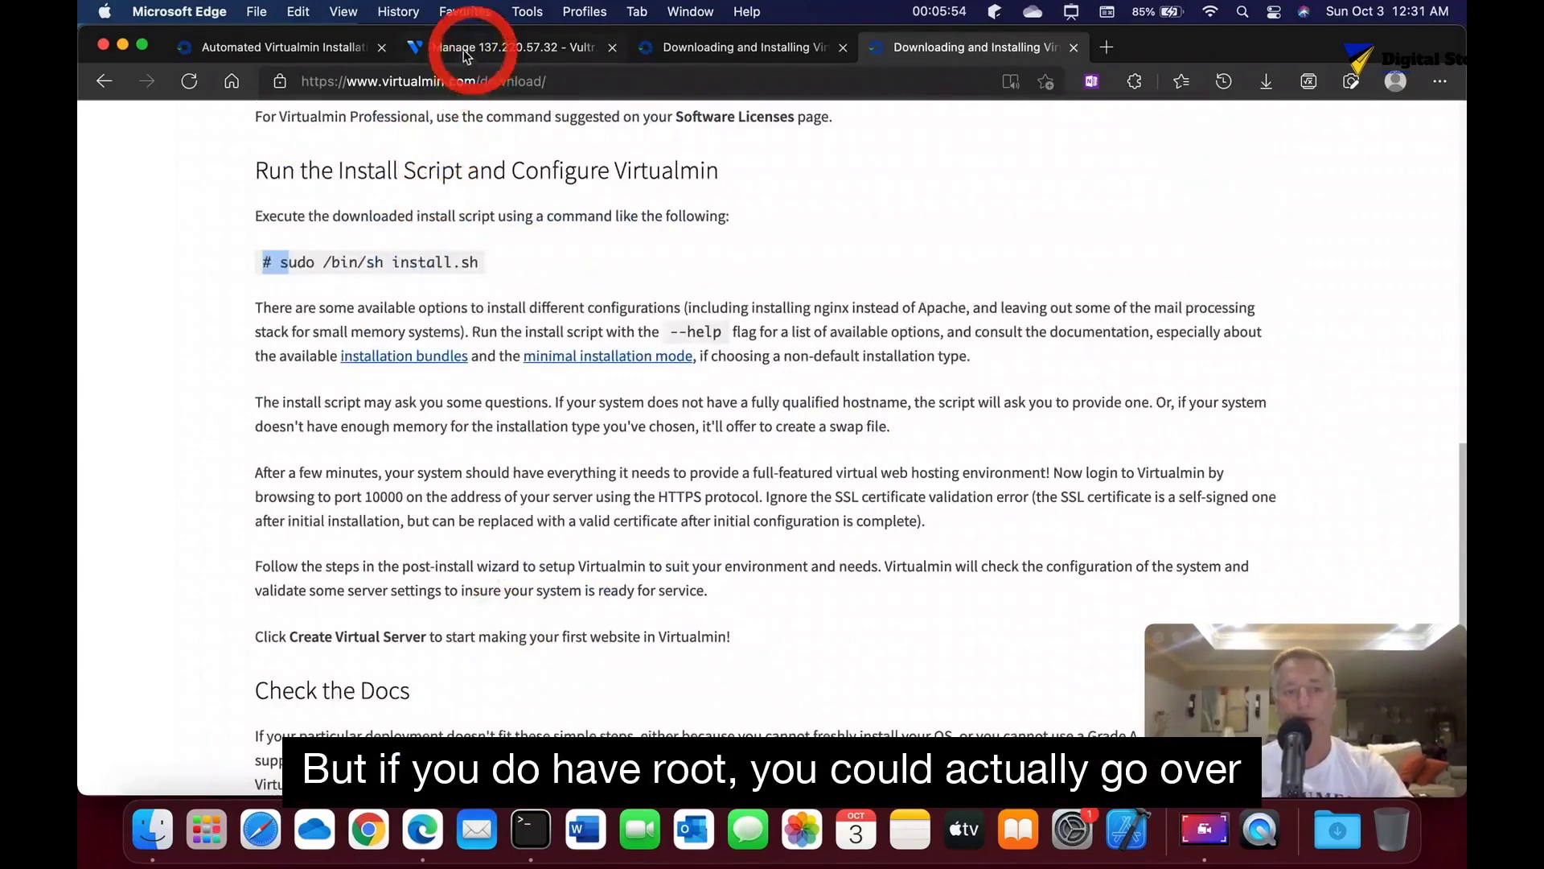
pyautogui.click(320, 46)
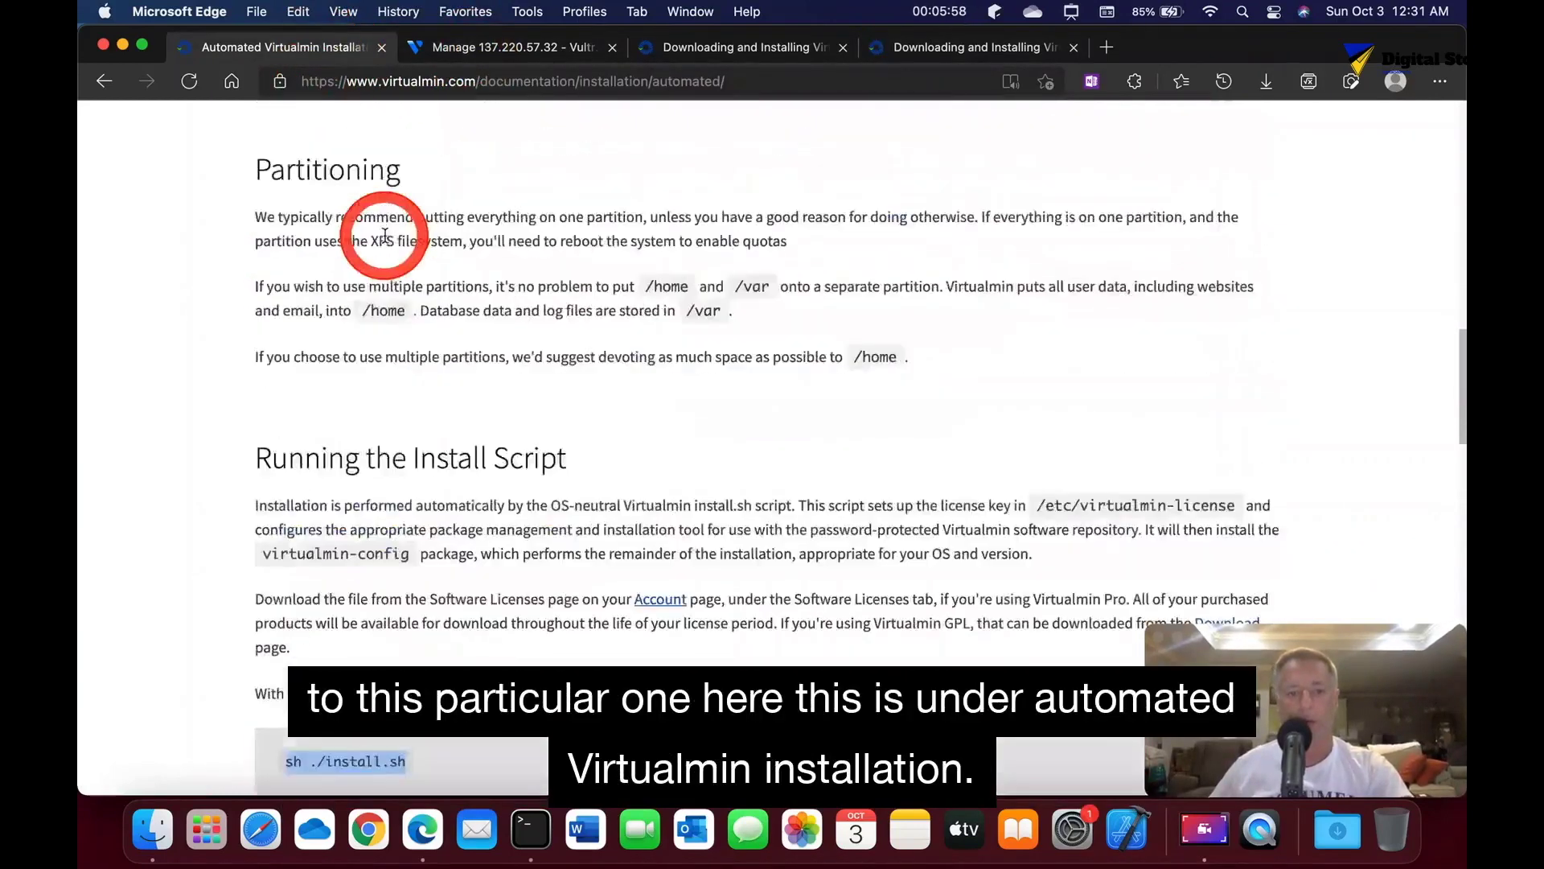
pyautogui.scroll(15, 378, 241)
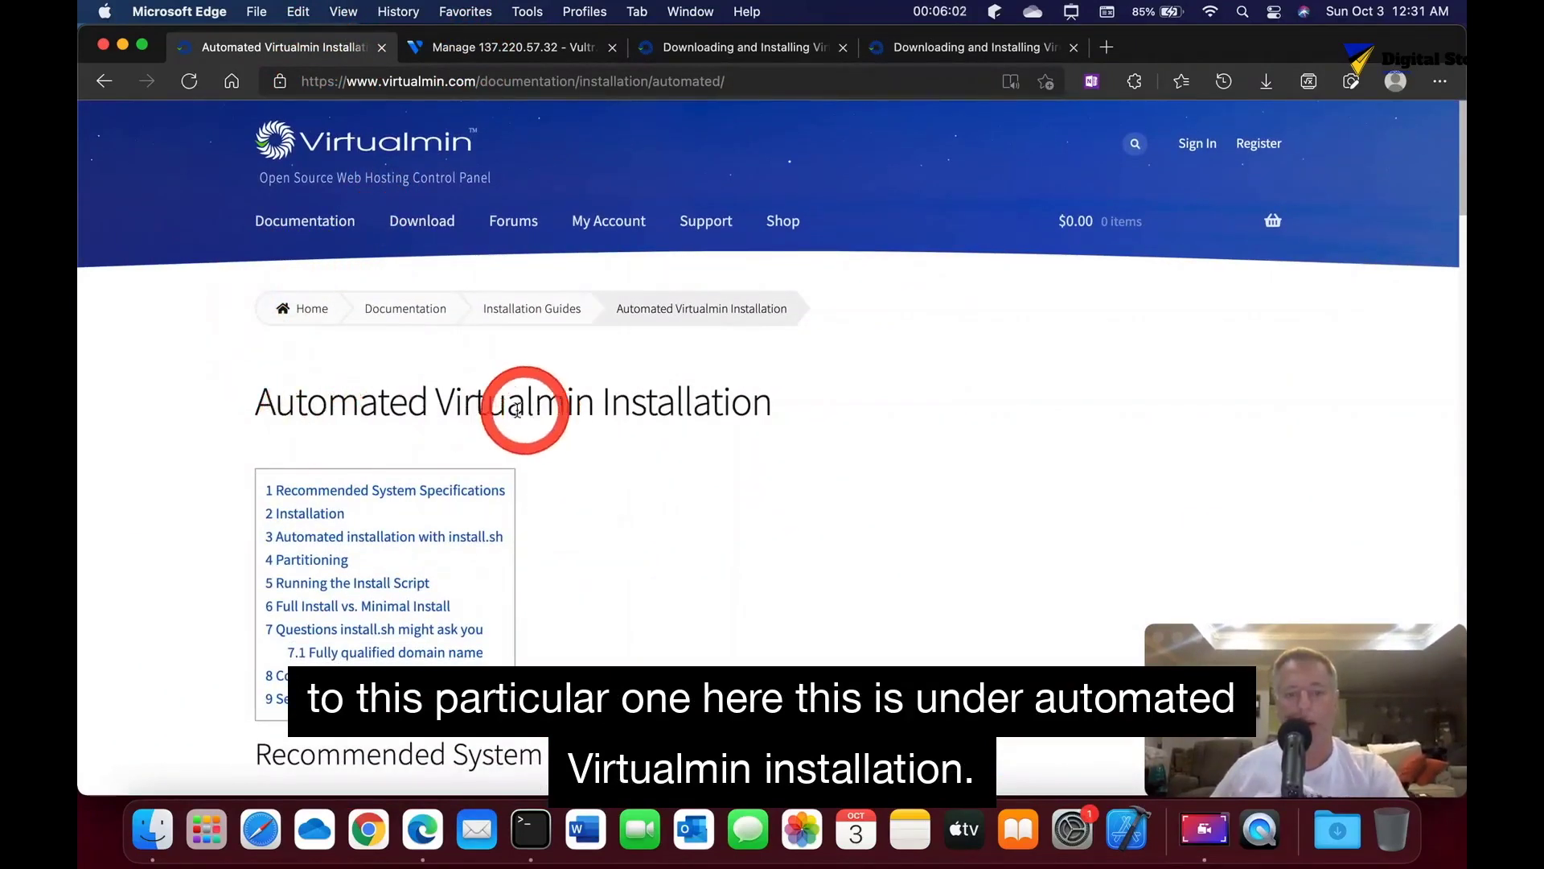
pyautogui.scroll(-5, 626, 448)
pyautogui.scroll(-15, 626, 448)
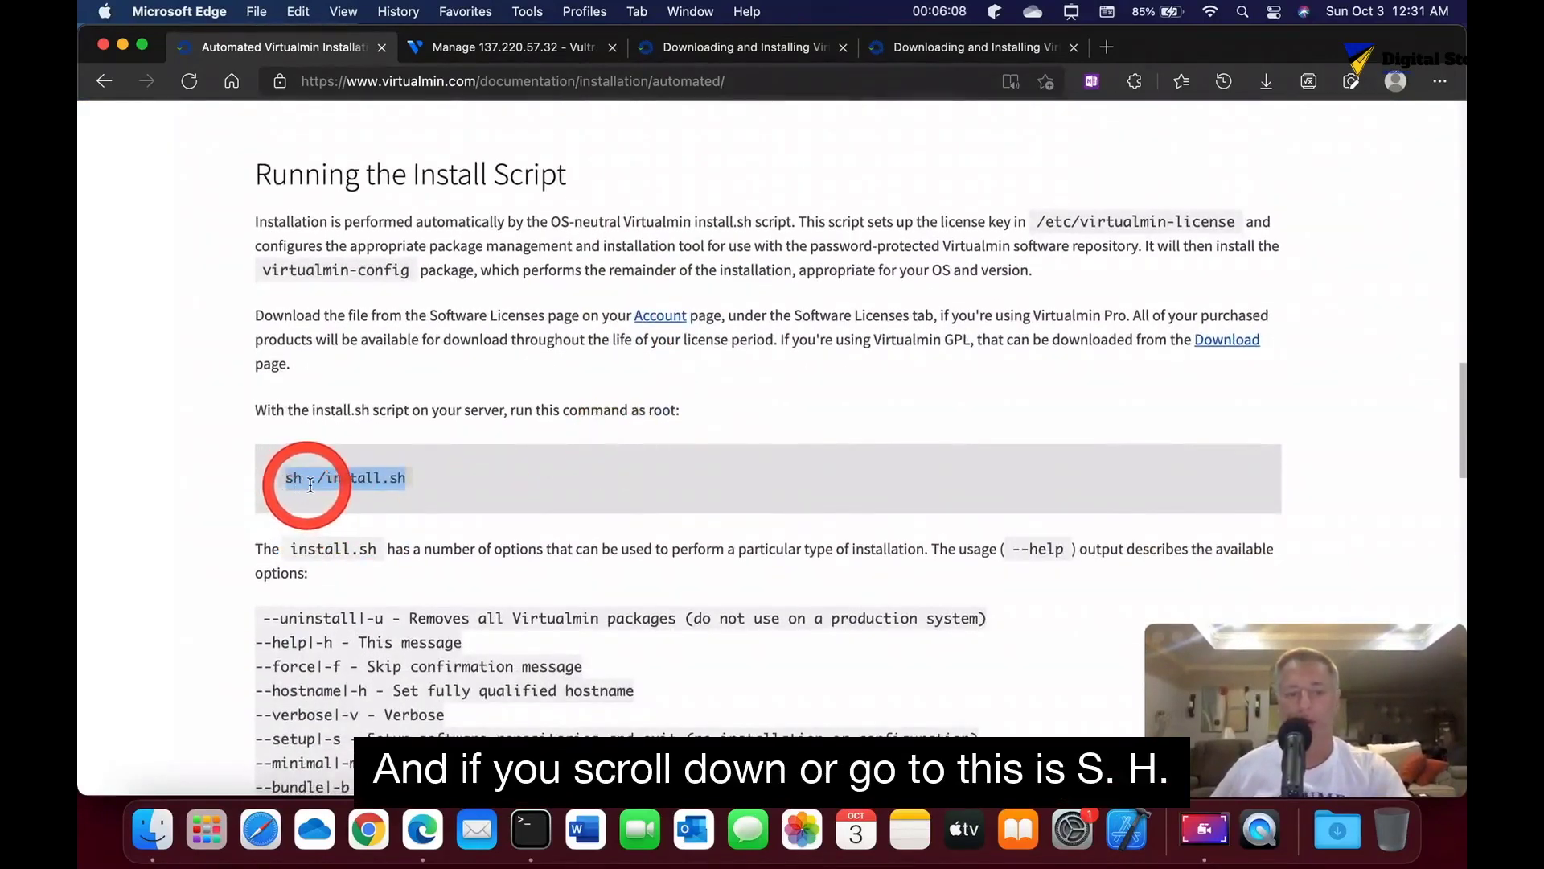
pyautogui.rightClick(374, 478)
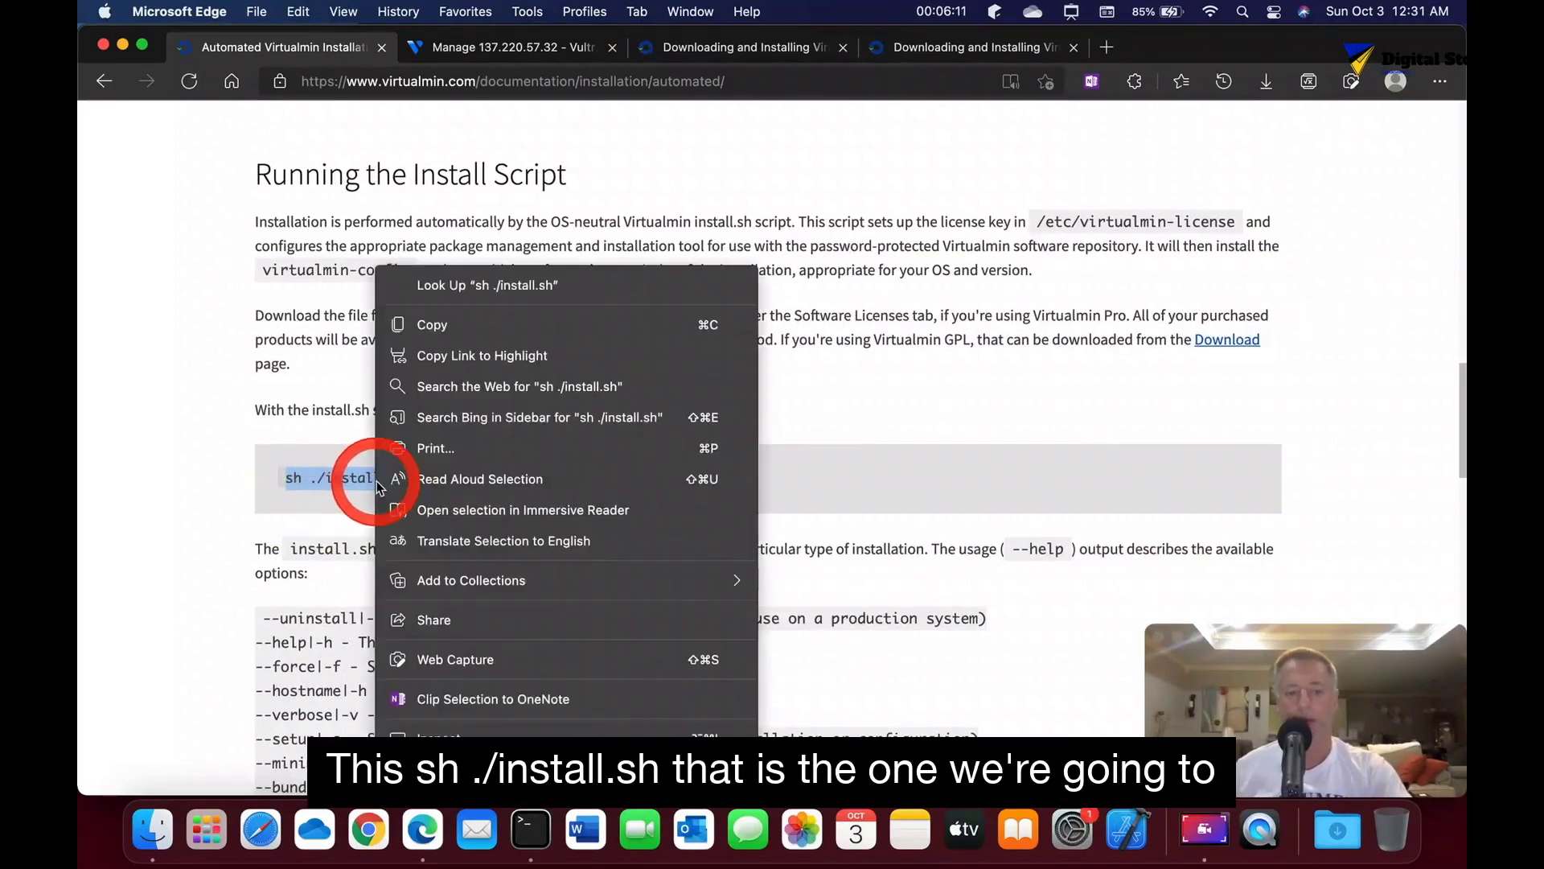
pyautogui.click(432, 324)
# Step: Run the Virtualmin installer (sh ./install.sh --bundle LEMP) in the server terminal
pyautogui.click(523, 816)
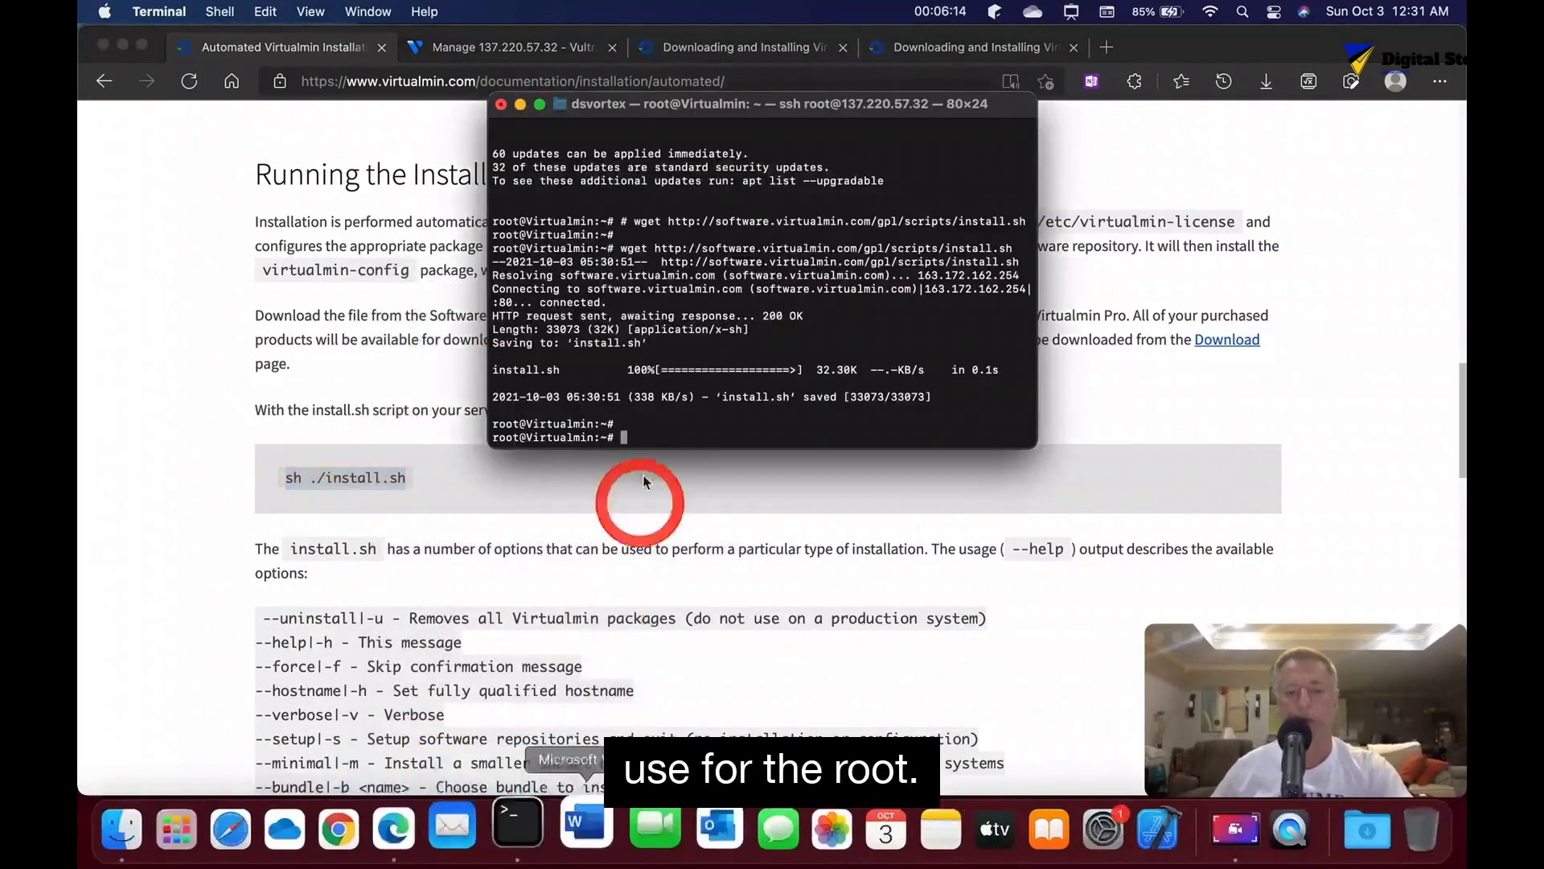
pyautogui.rightClick(649, 439)
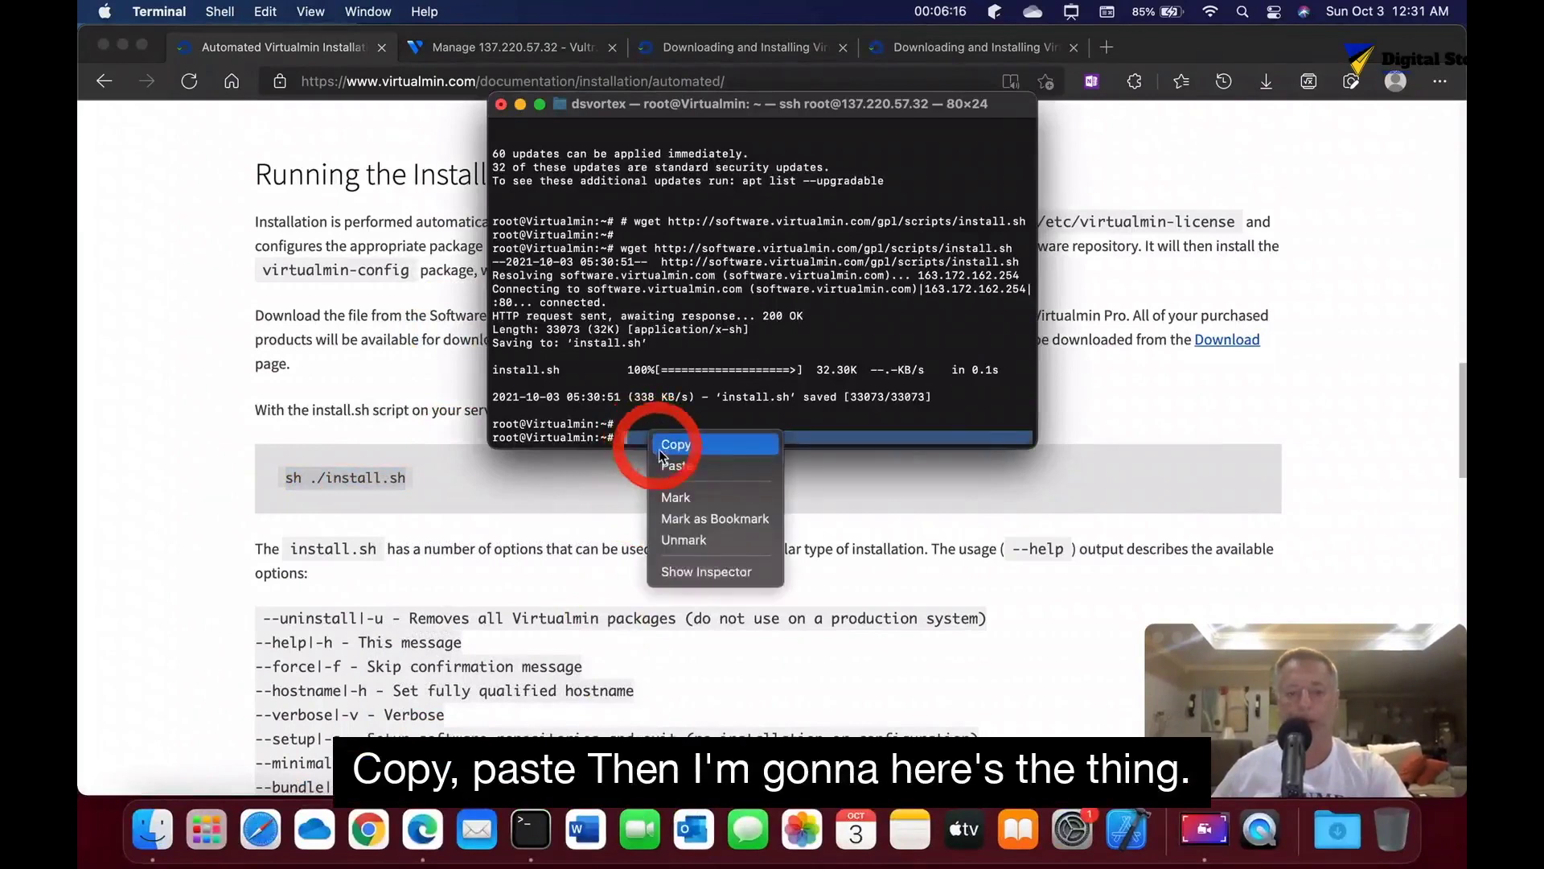
pyautogui.click(665, 466)
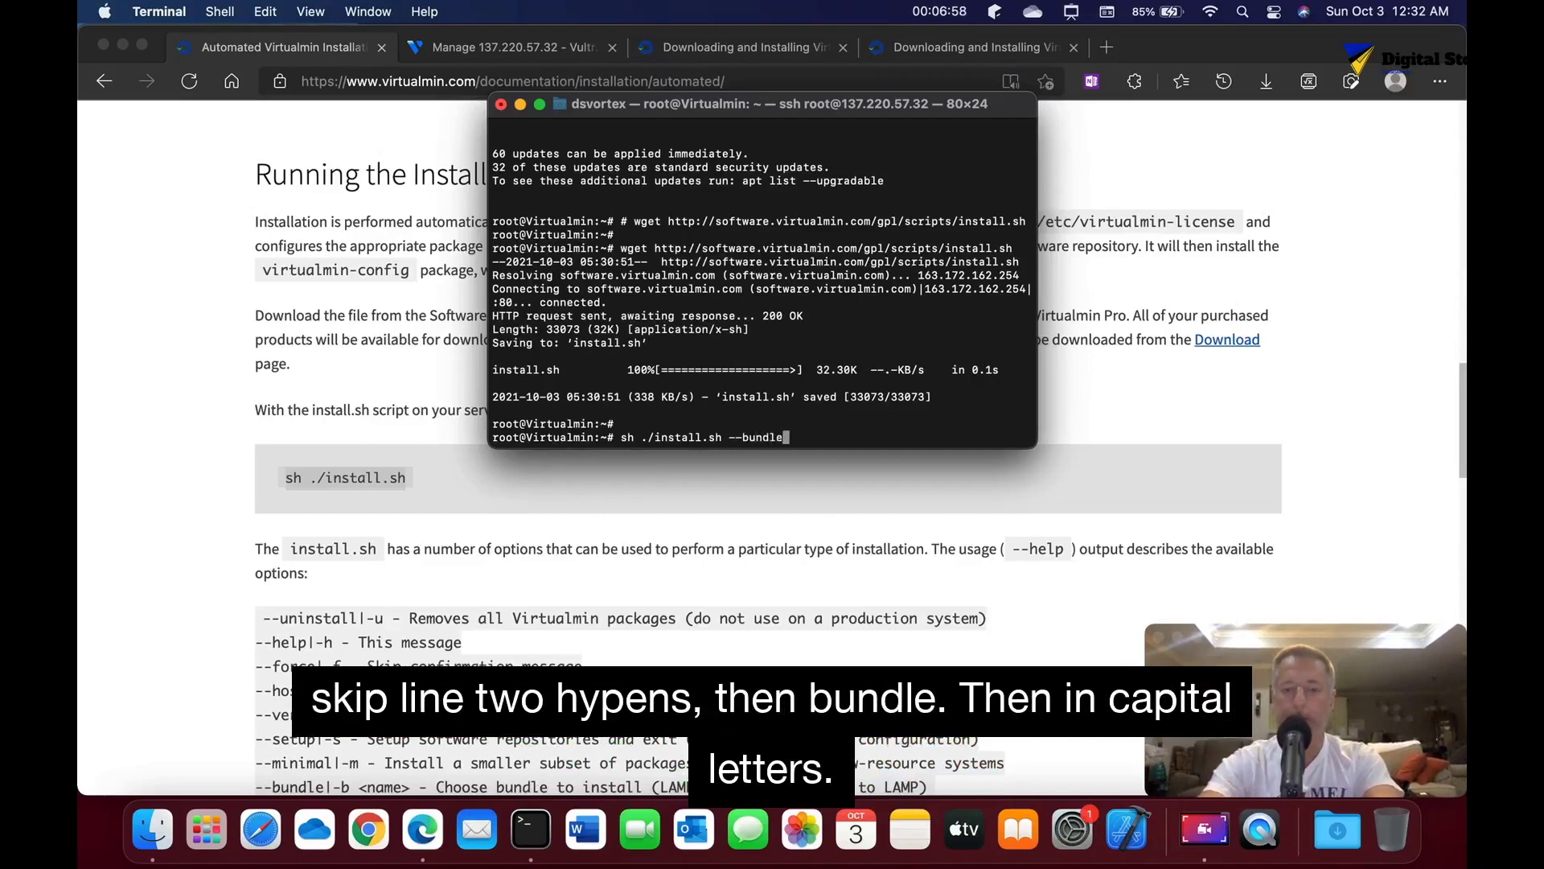
pyautogui.write('LEMP')
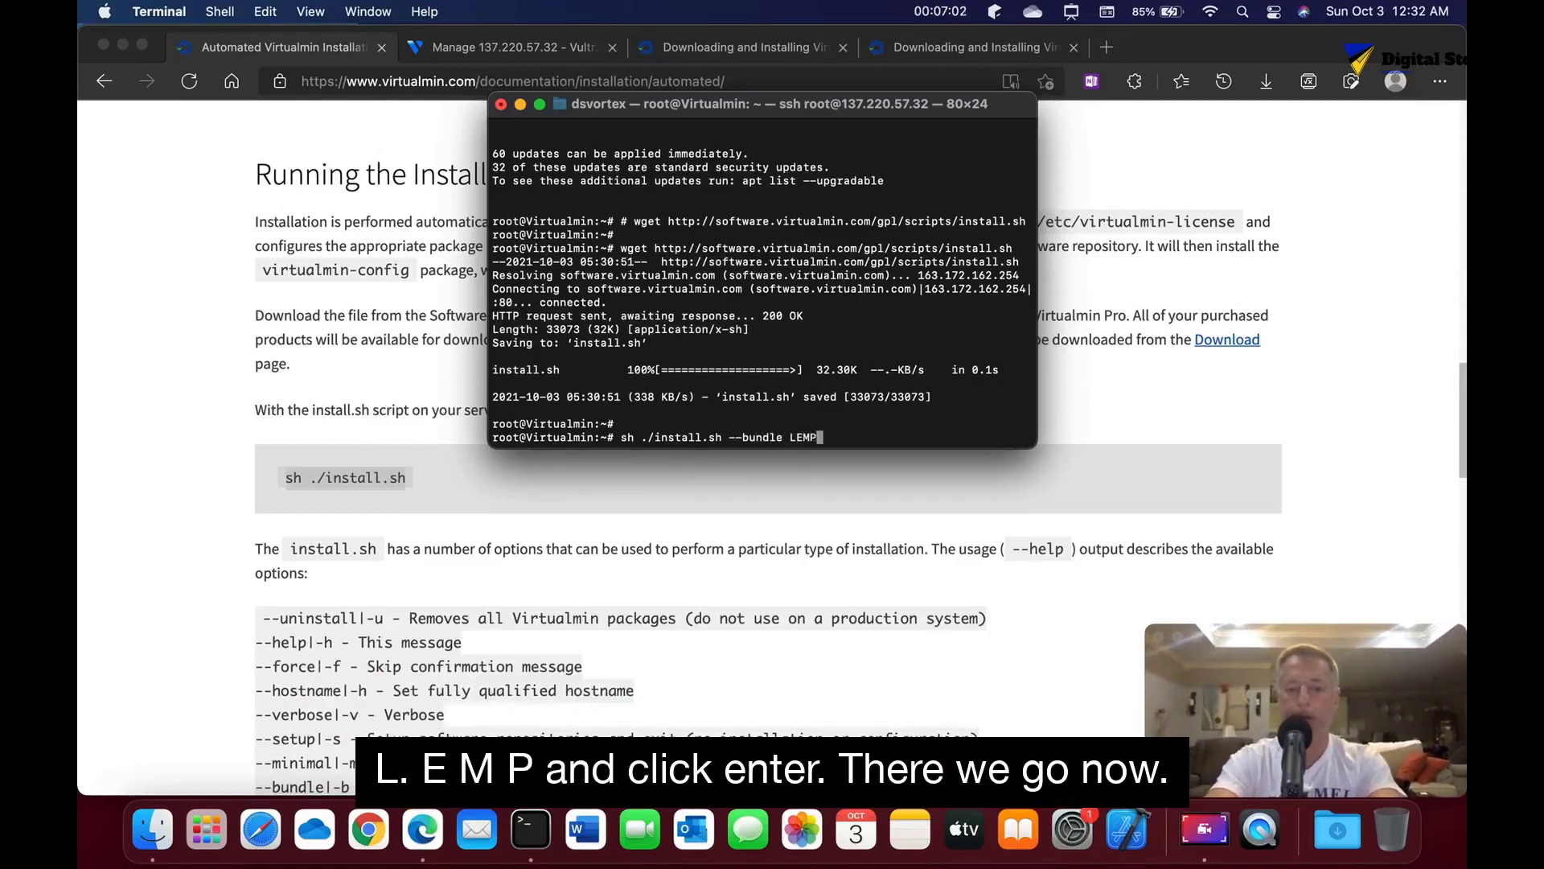
pyautogui.press('Return')
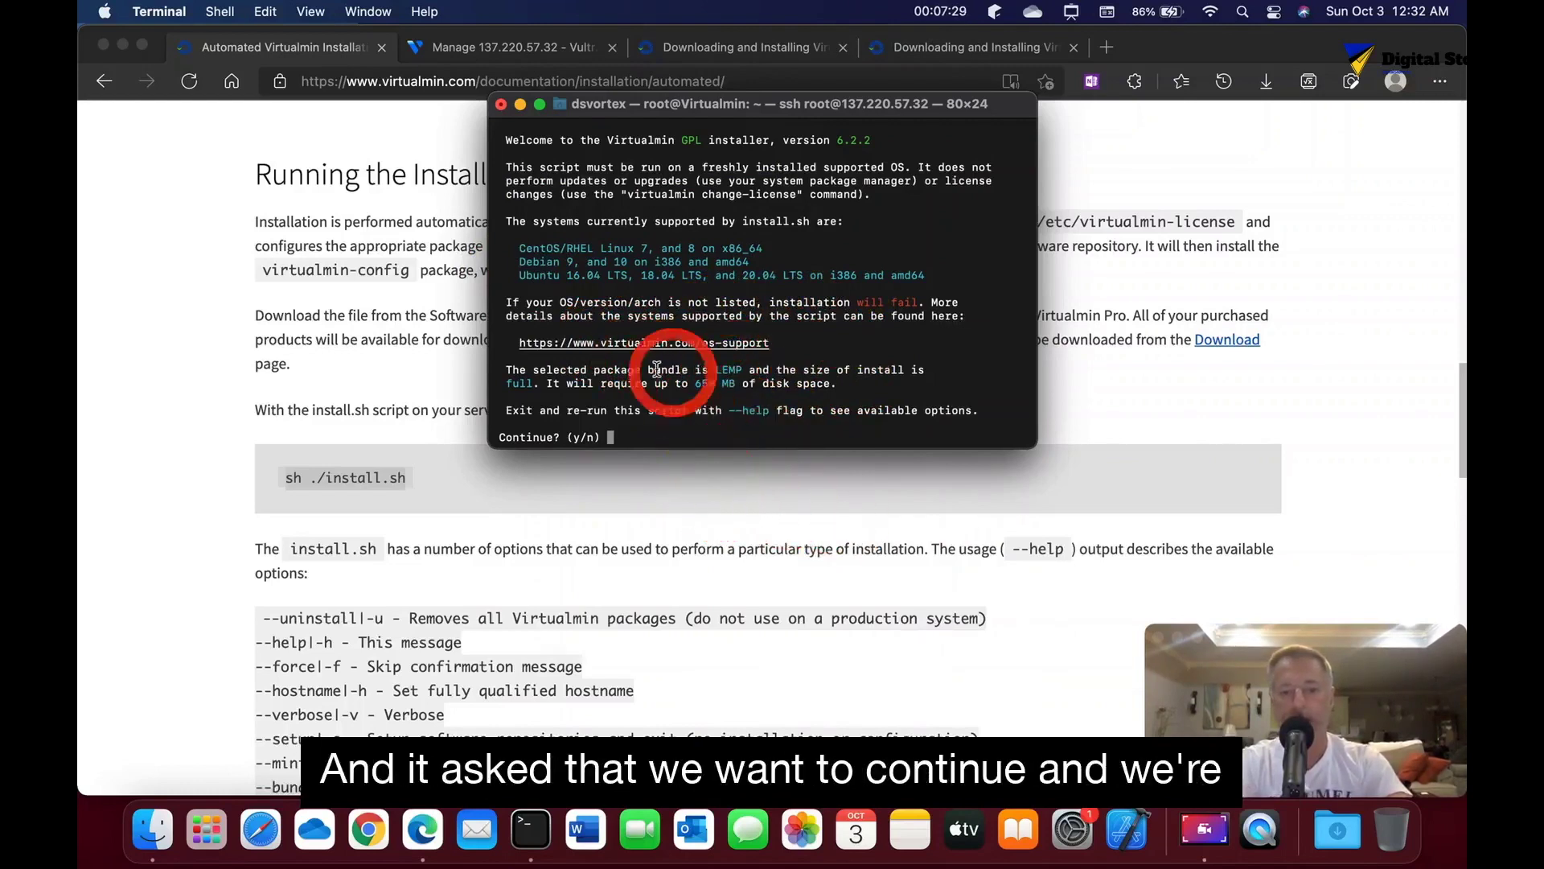
# Step: Confirm the installation with y and give demo.virtualmin.com as the server hostname
pyautogui.write('y')
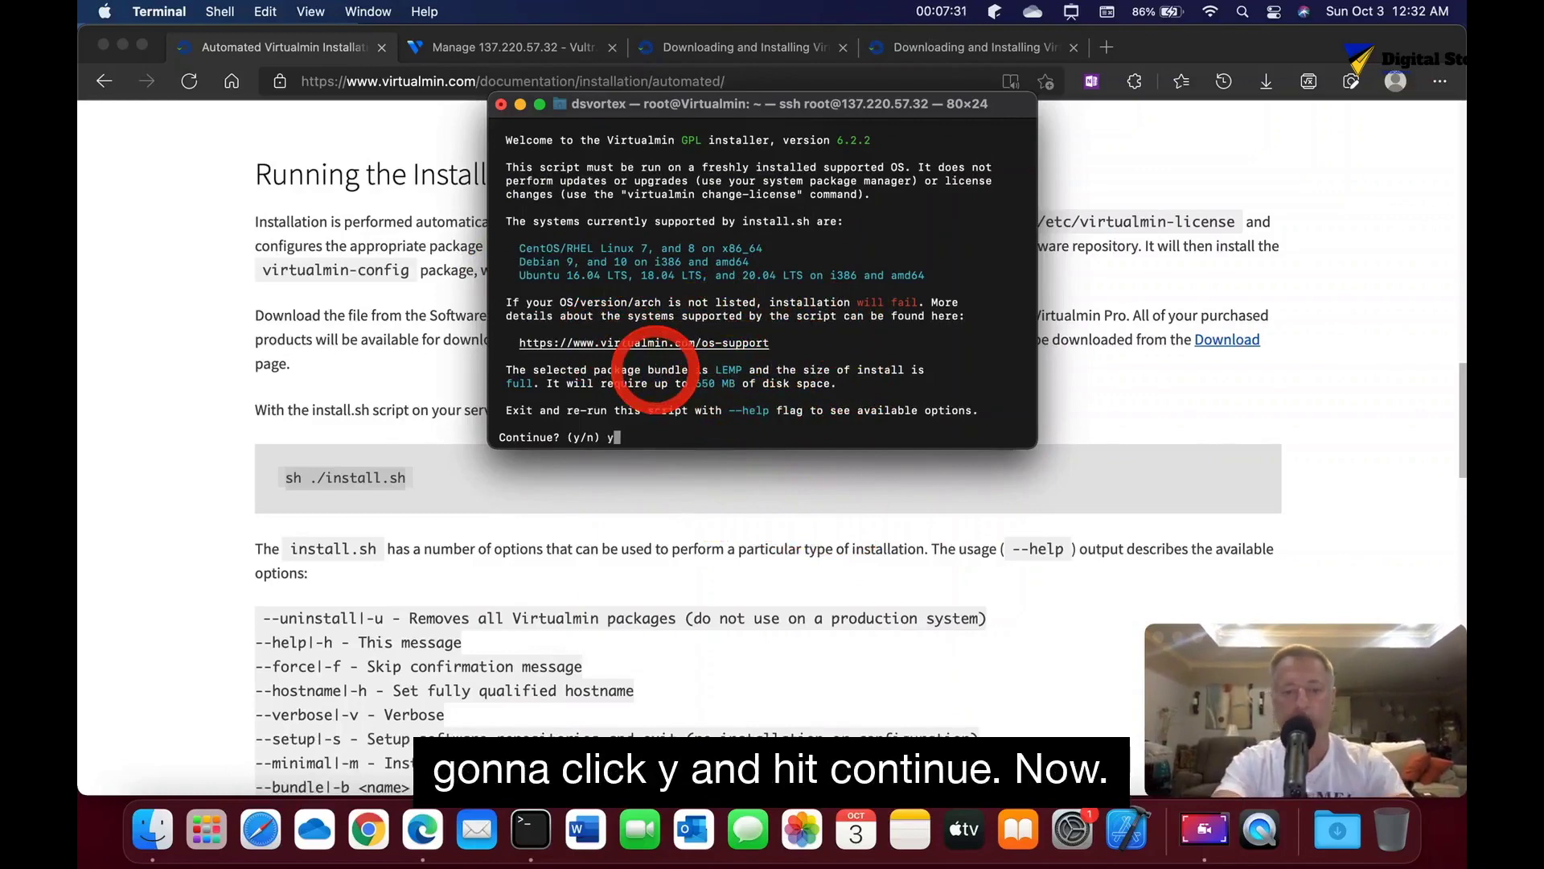
pyautogui.press('Return')
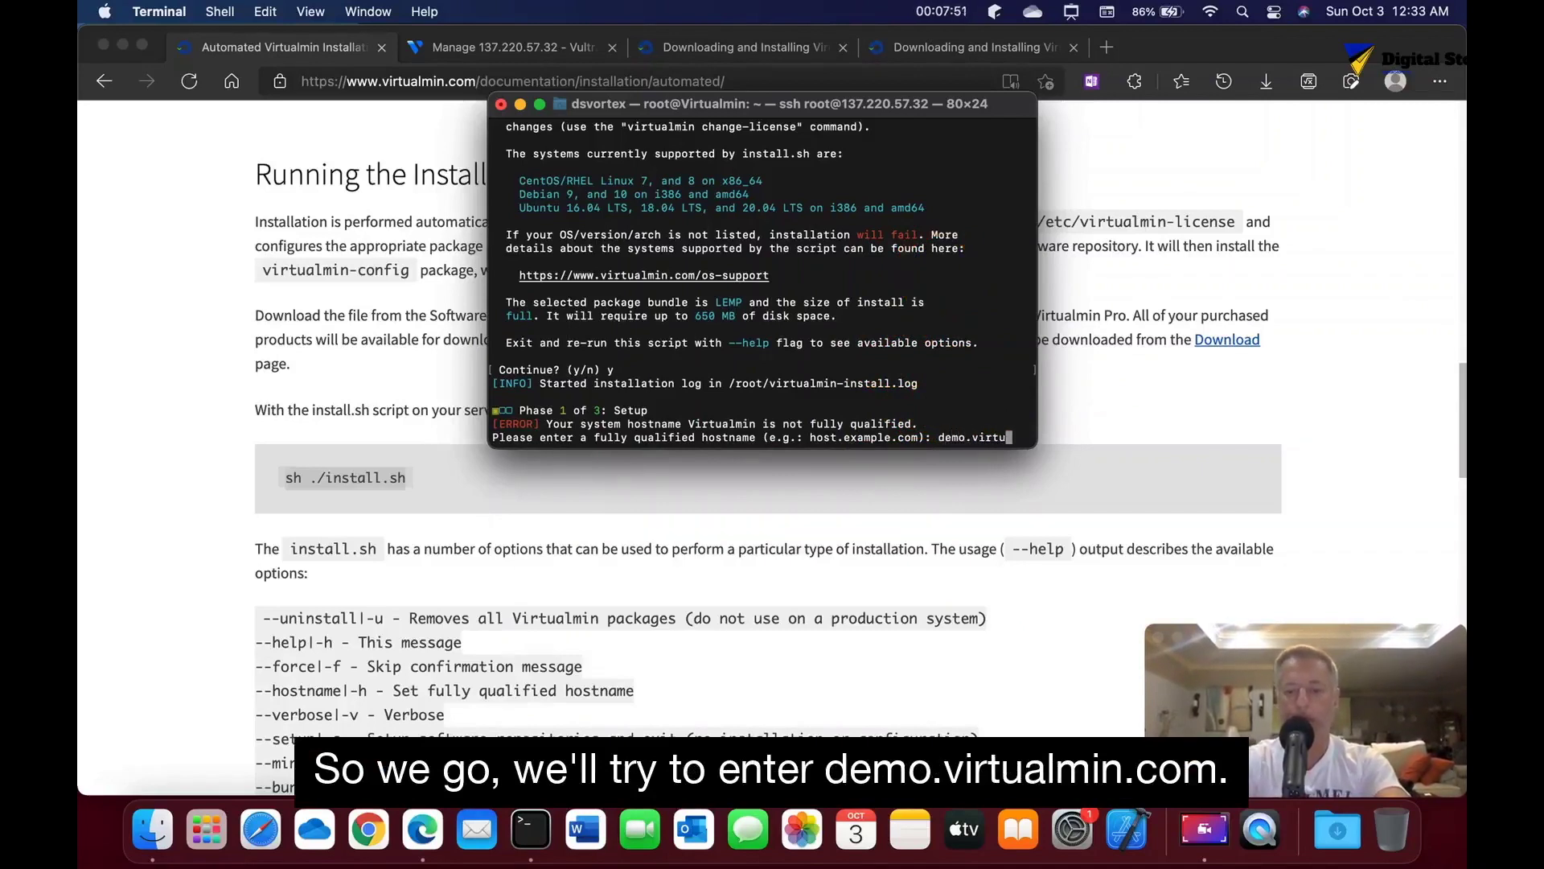
pyautogui.write('almin.')
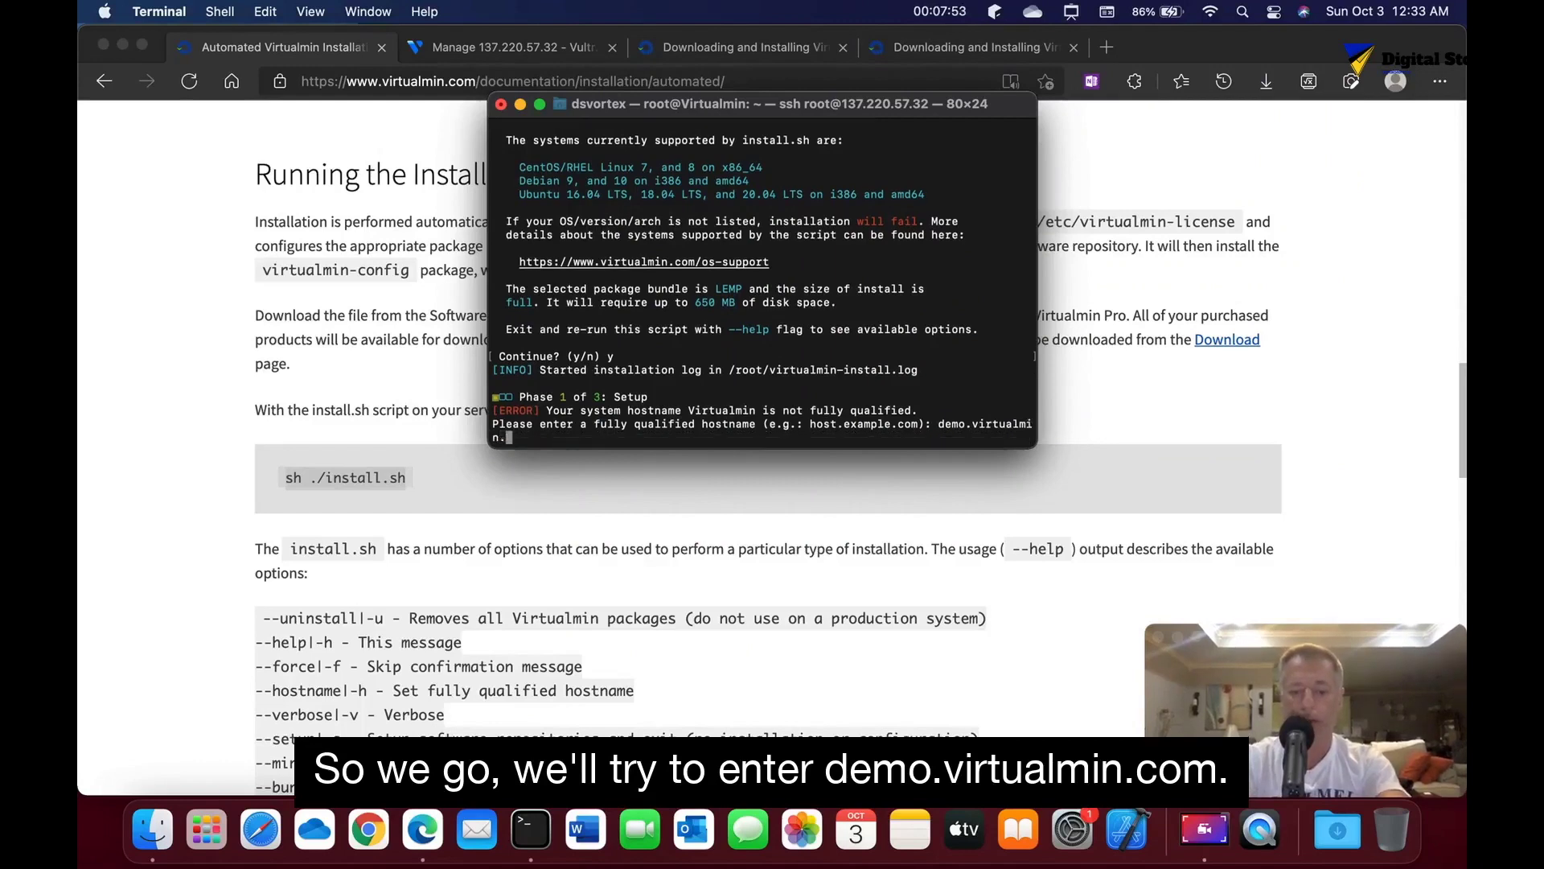
pyautogui.write('com')
pyautogui.press('Return')
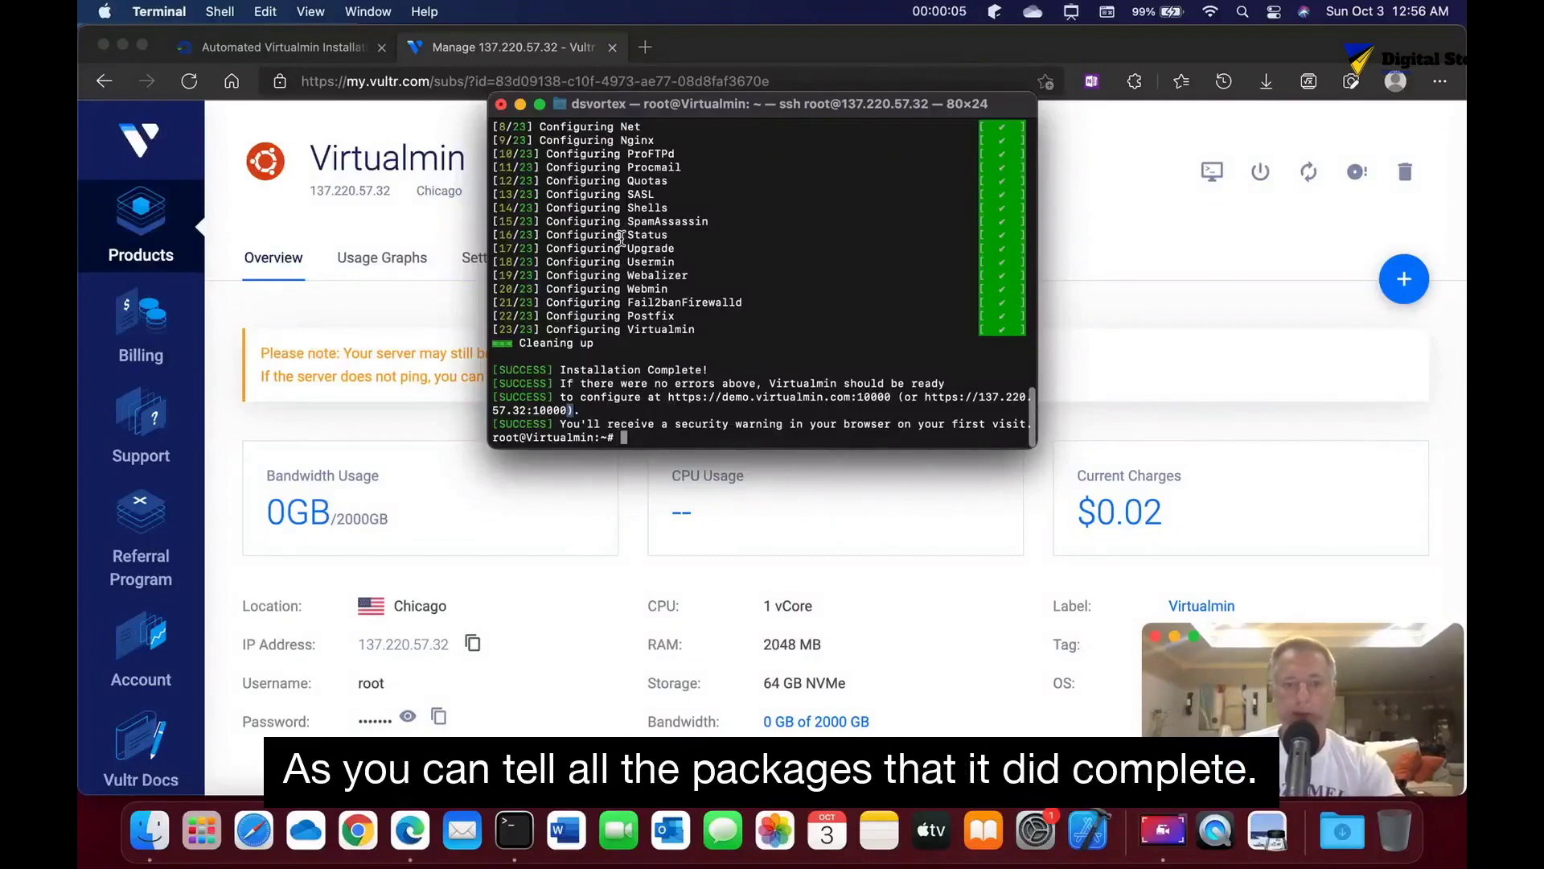
pyautogui.scroll(10, 624, 233)
pyautogui.scroll(3, 621, 237)
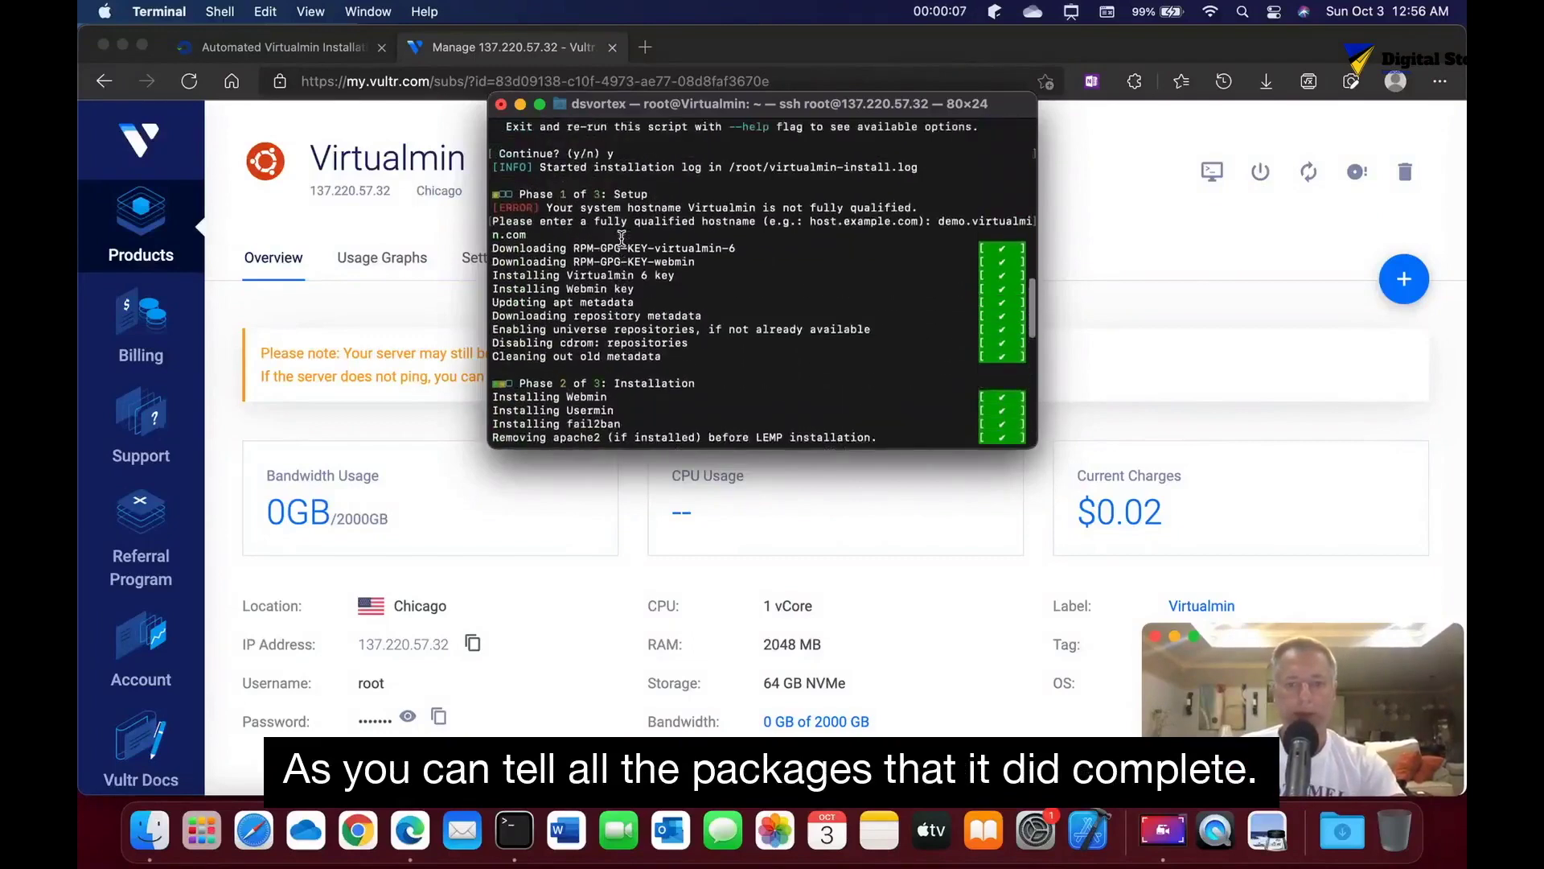
pyautogui.scroll(-10, 615, 266)
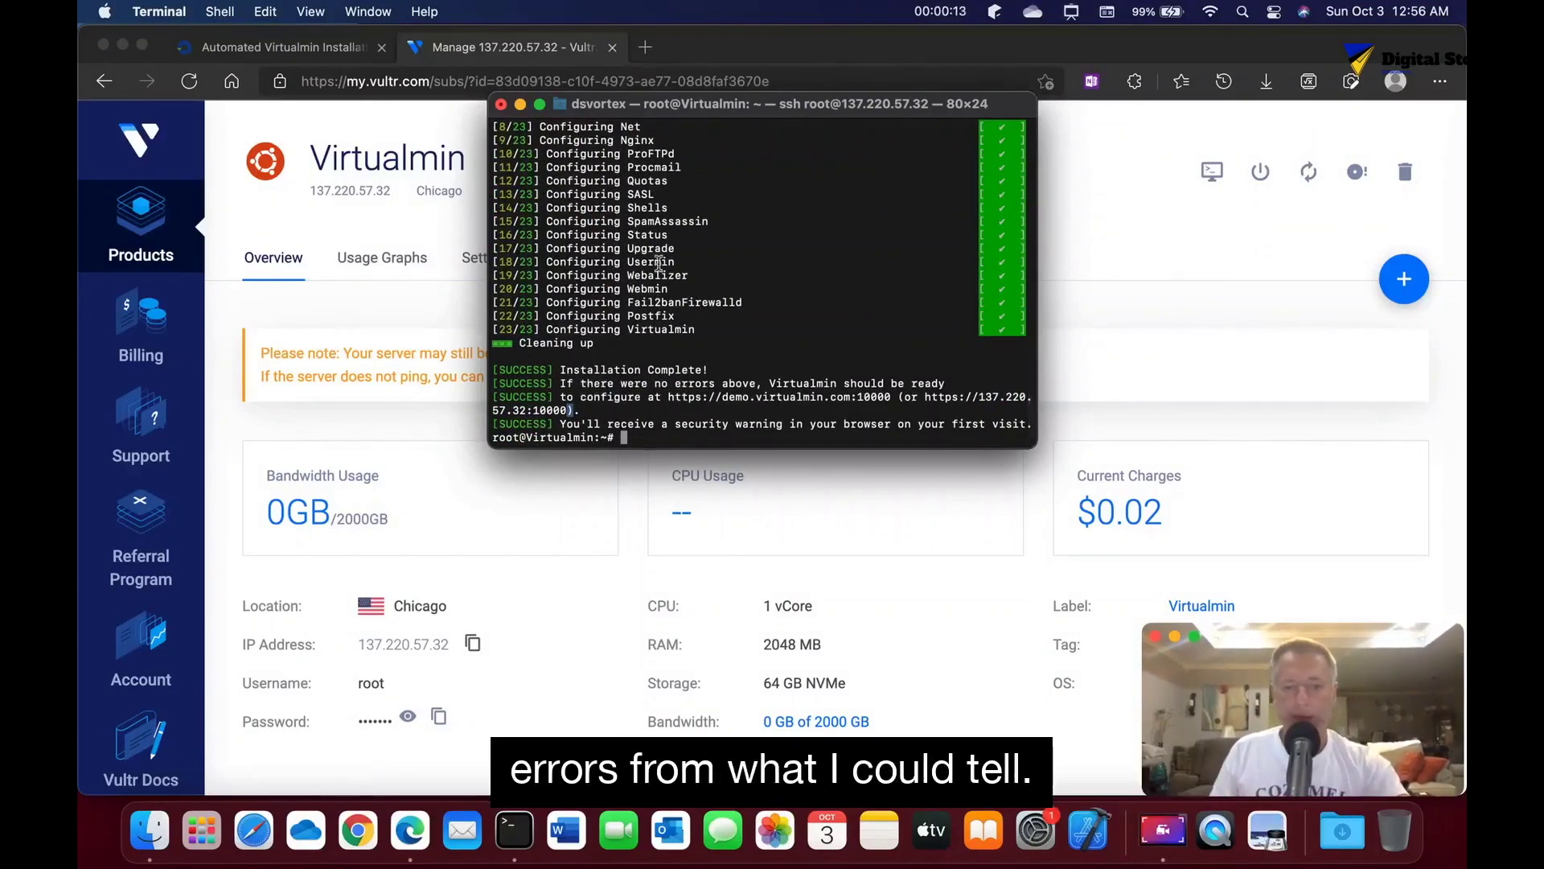
pyautogui.scroll(10, 829, 235)
pyautogui.scroll(-10, 829, 234)
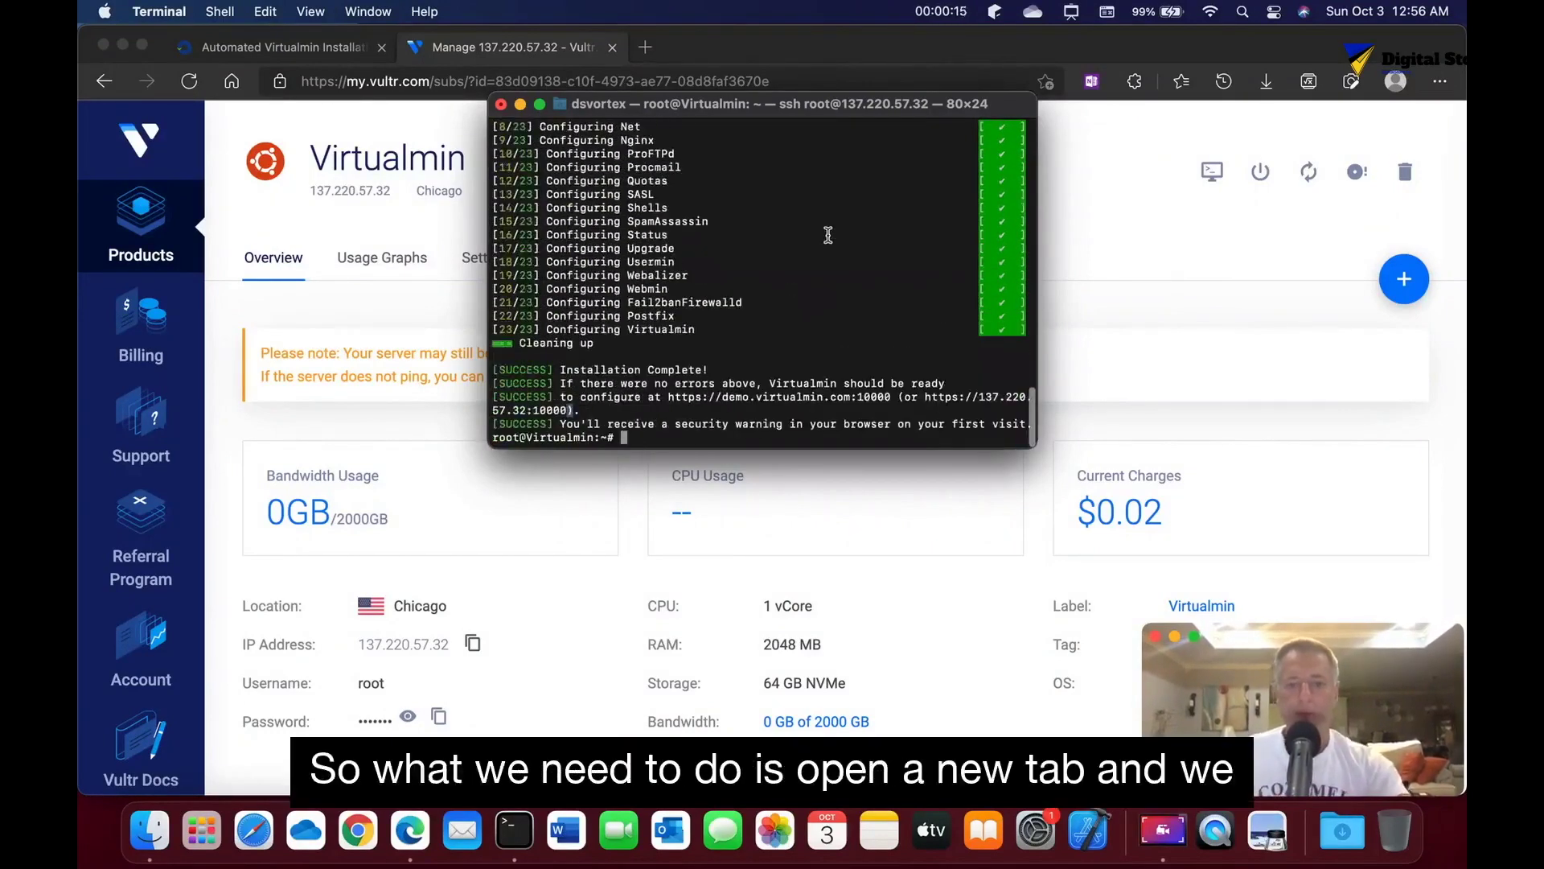
pyautogui.click(646, 49)
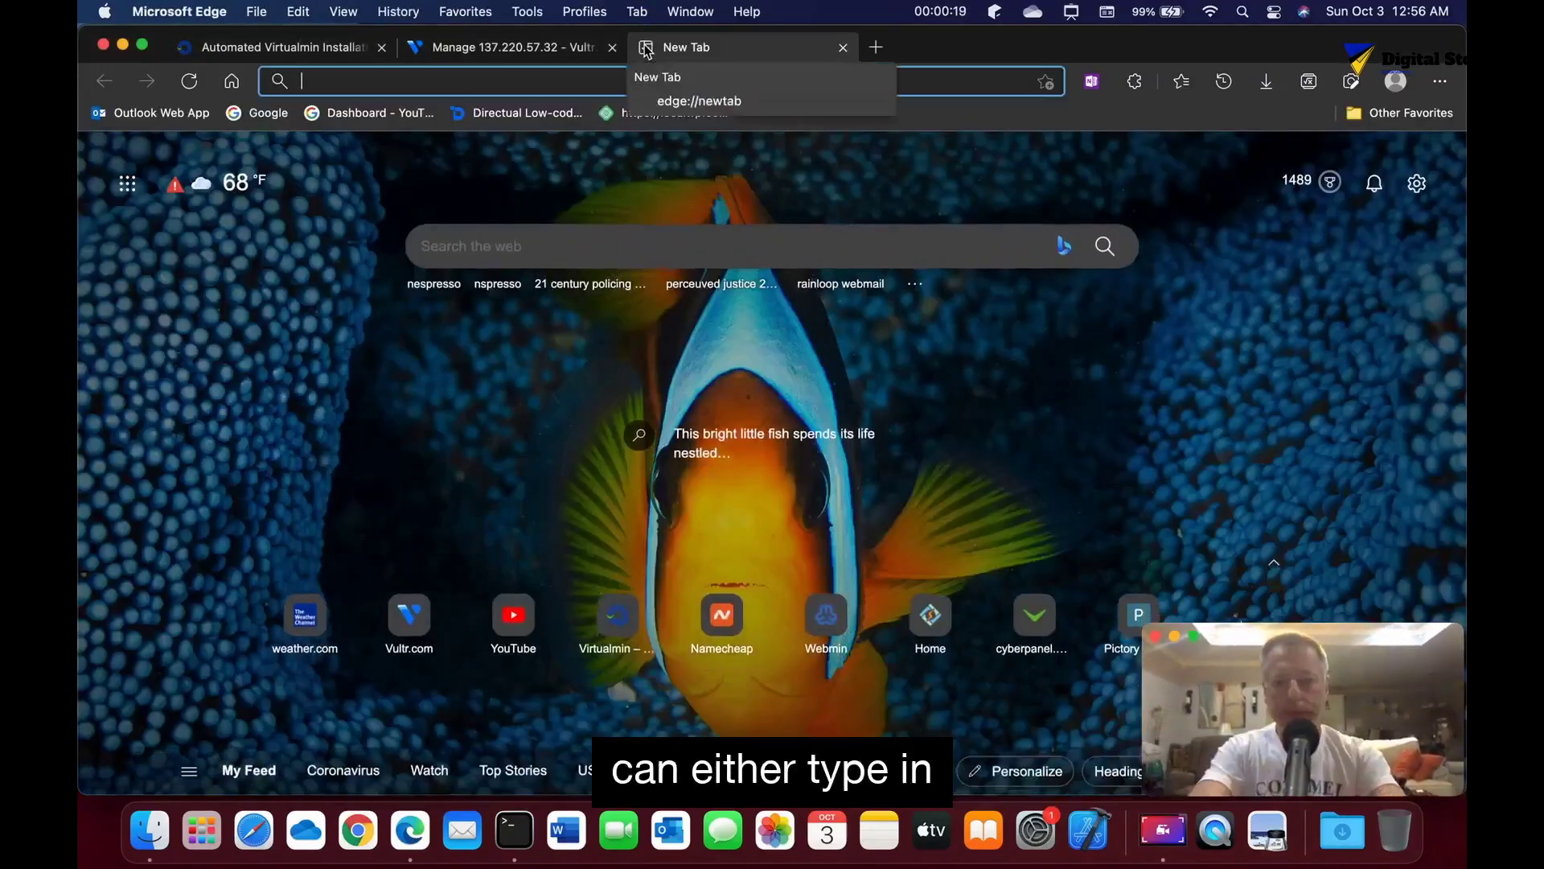
pyautogui.write('ht')
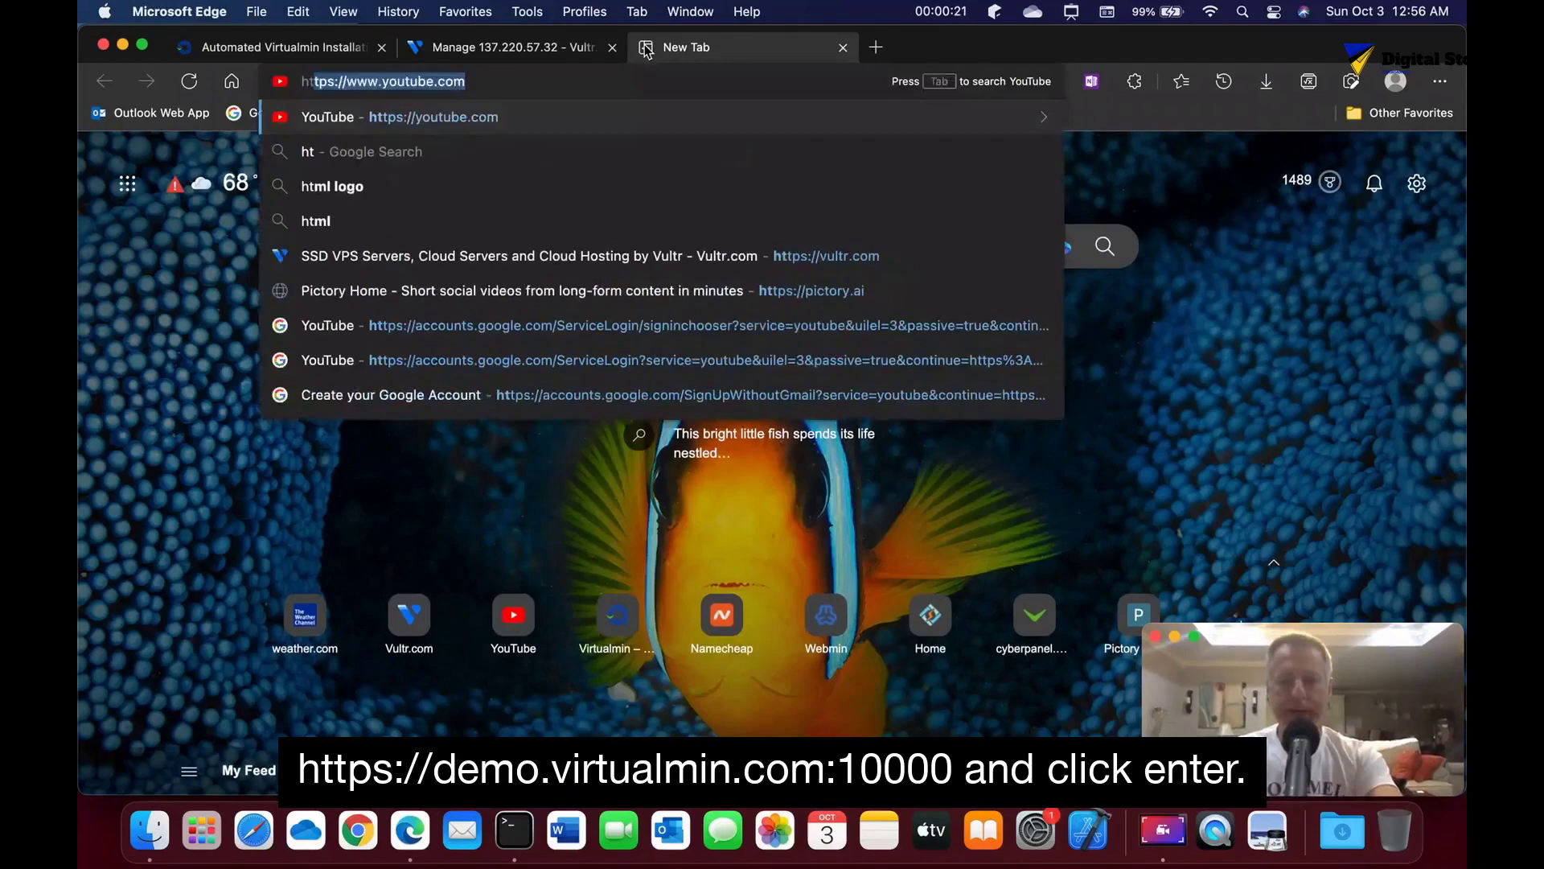
pyautogui.write('tps')
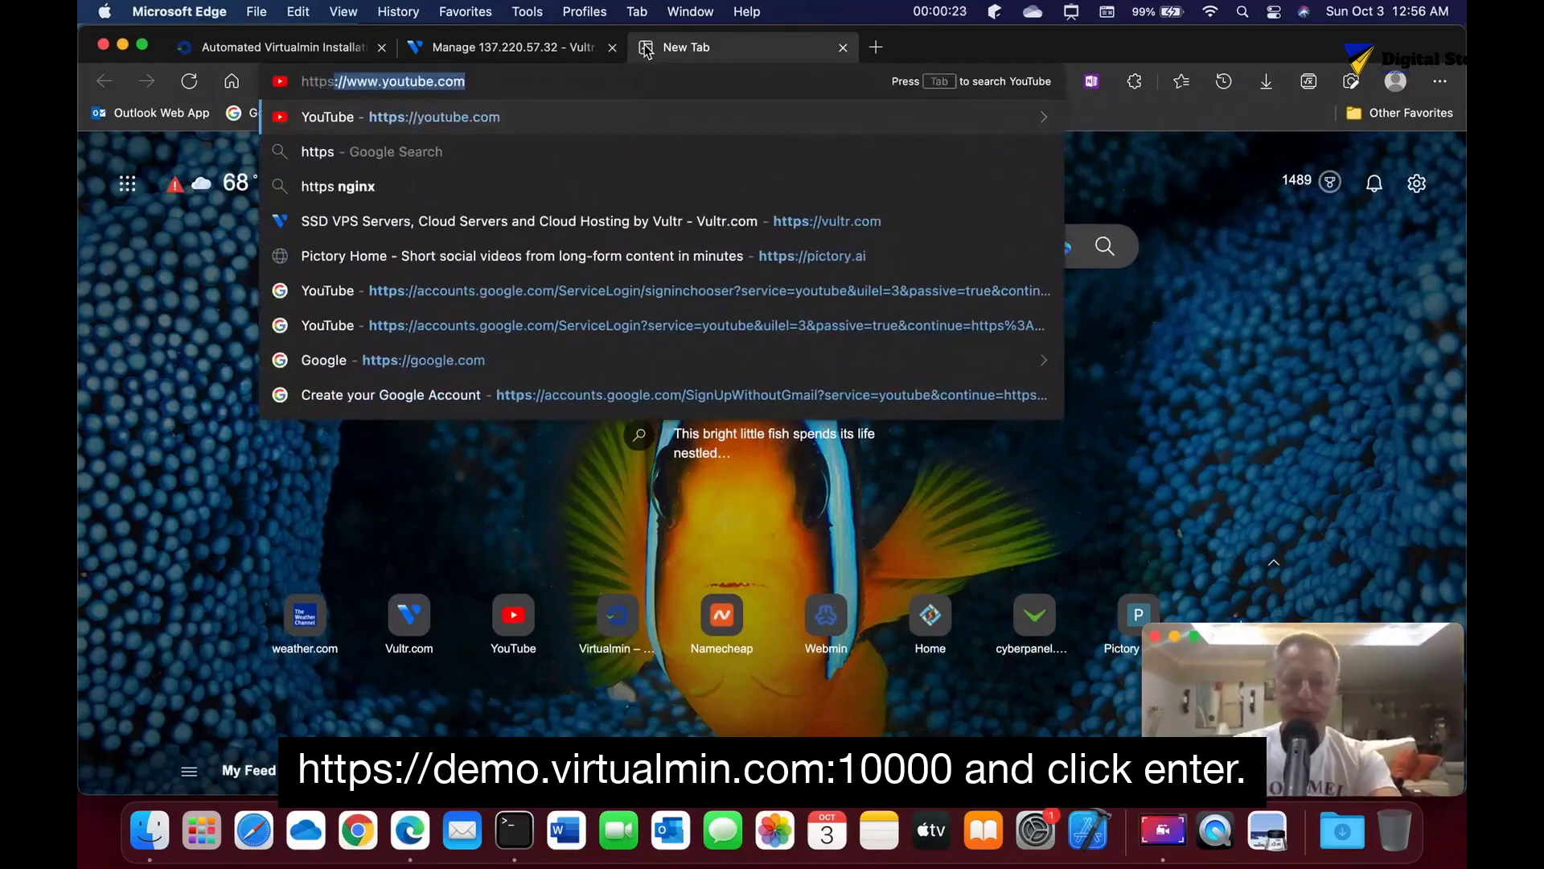
pyautogui.write('://')
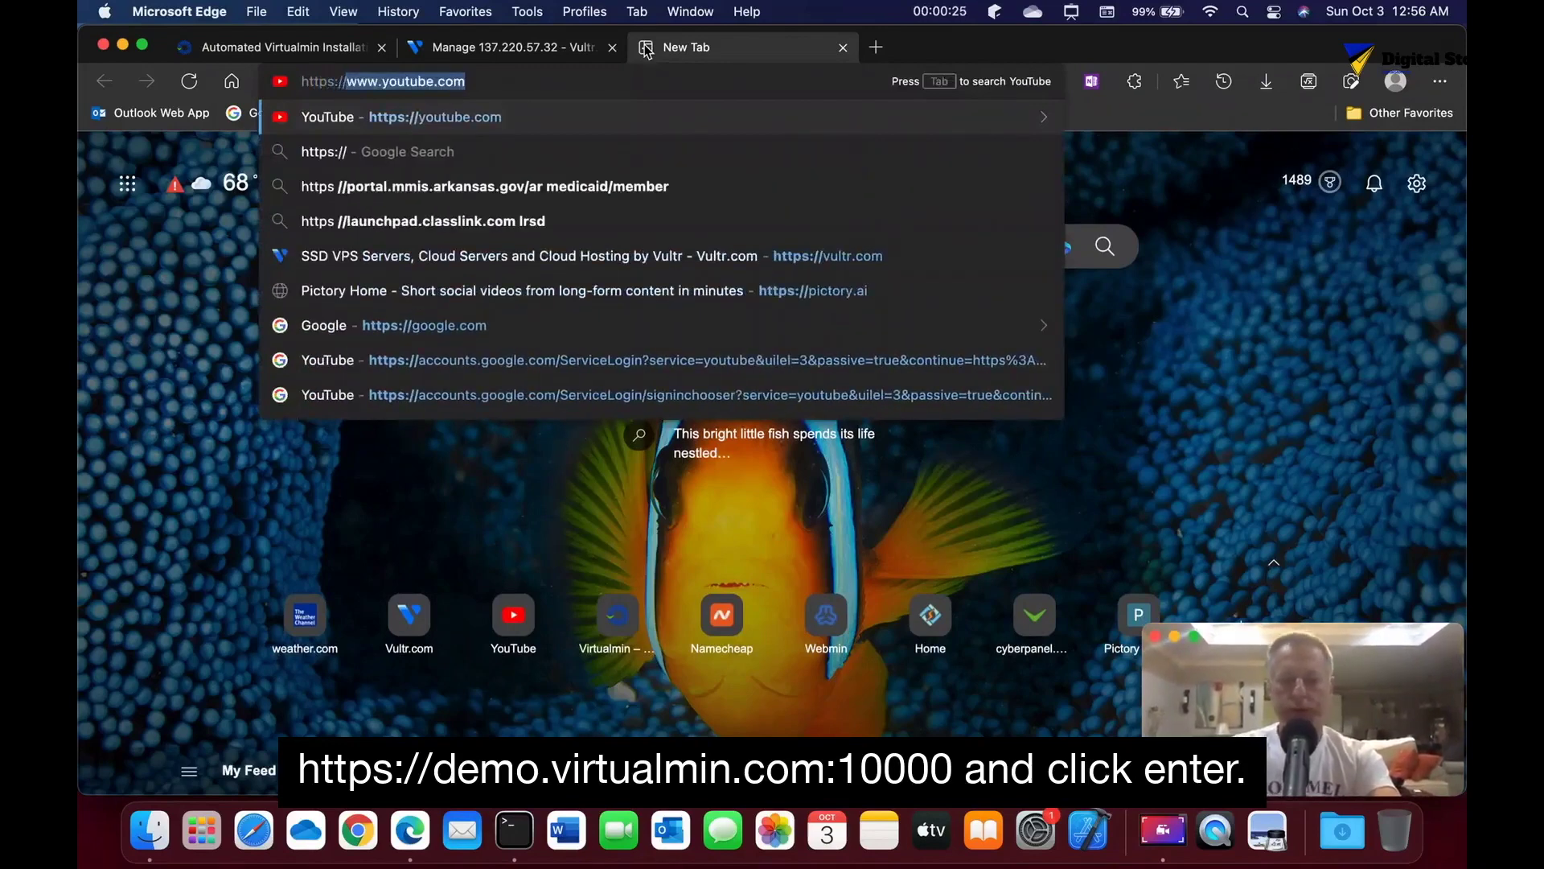
pyautogui.write('demo.virtual')
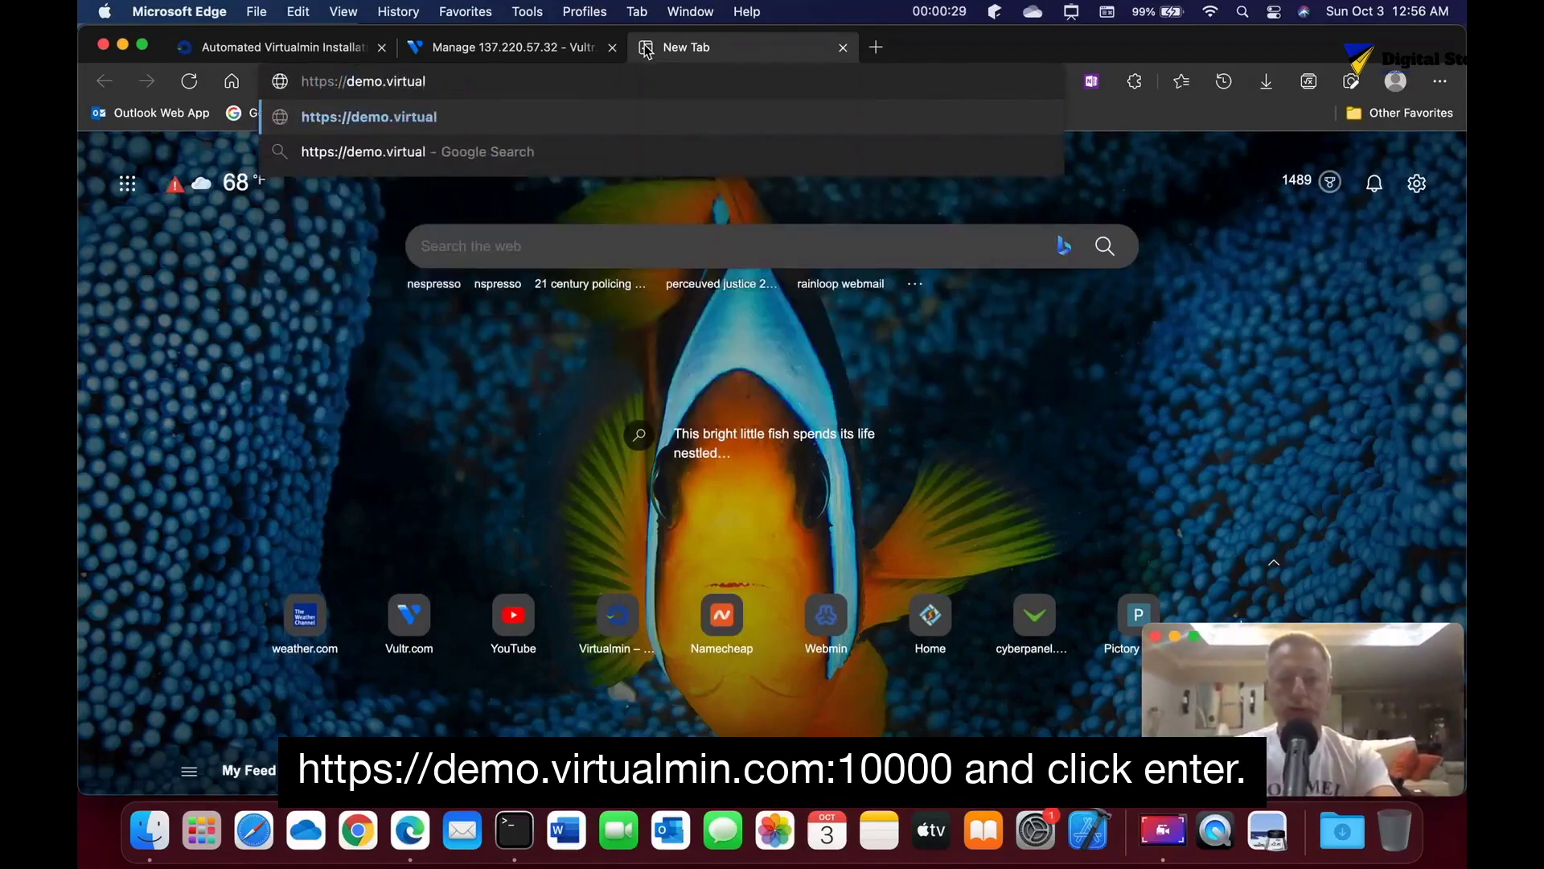
pyautogui.write('min:')
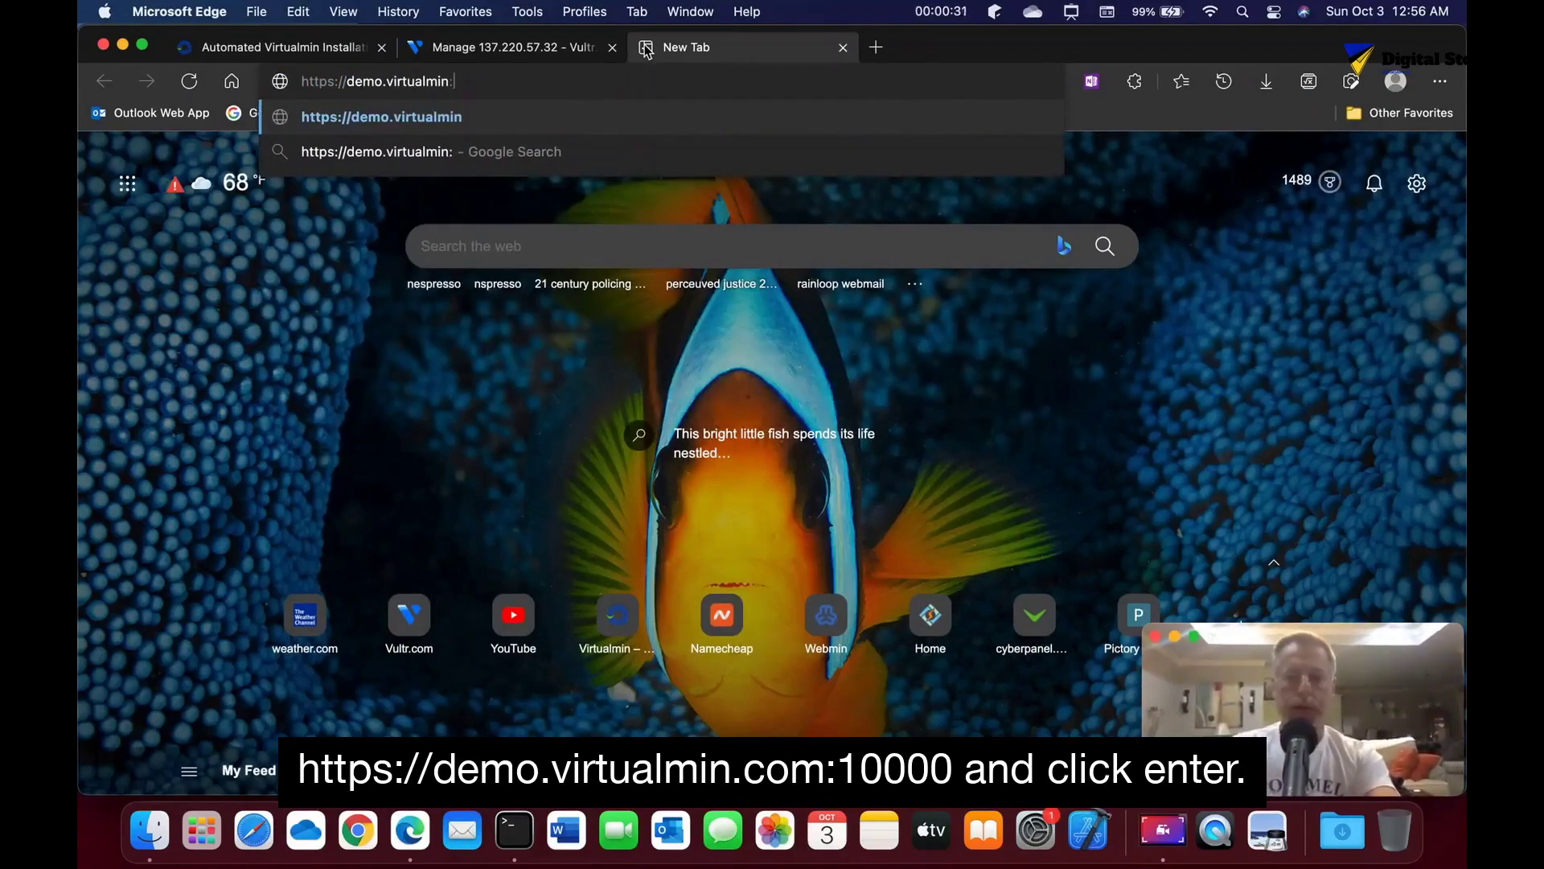
pyautogui.write('10000')
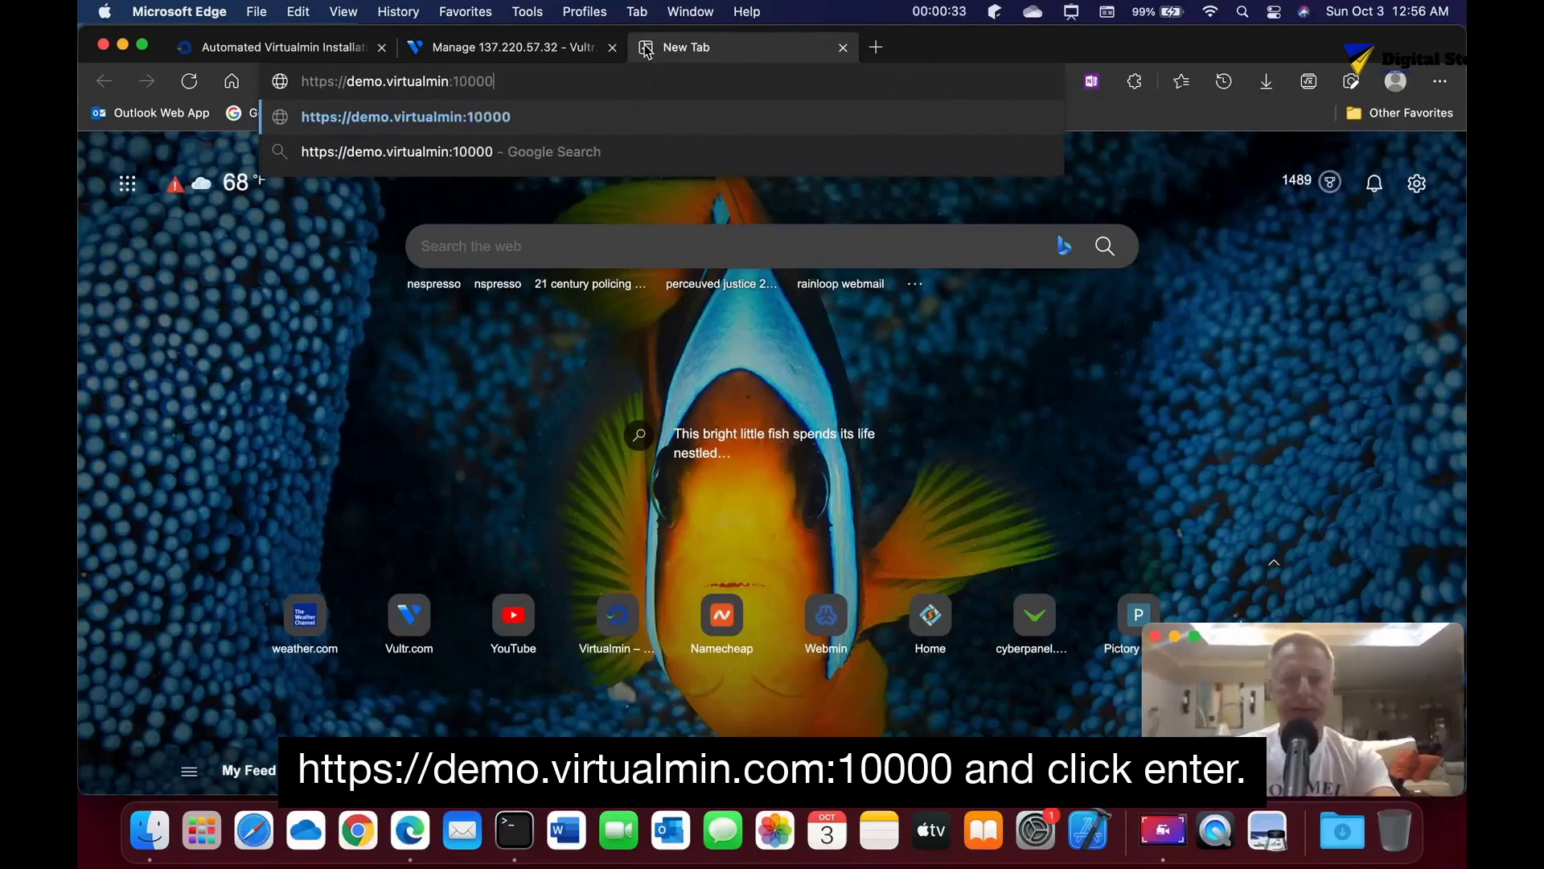
pyautogui.press('Return')
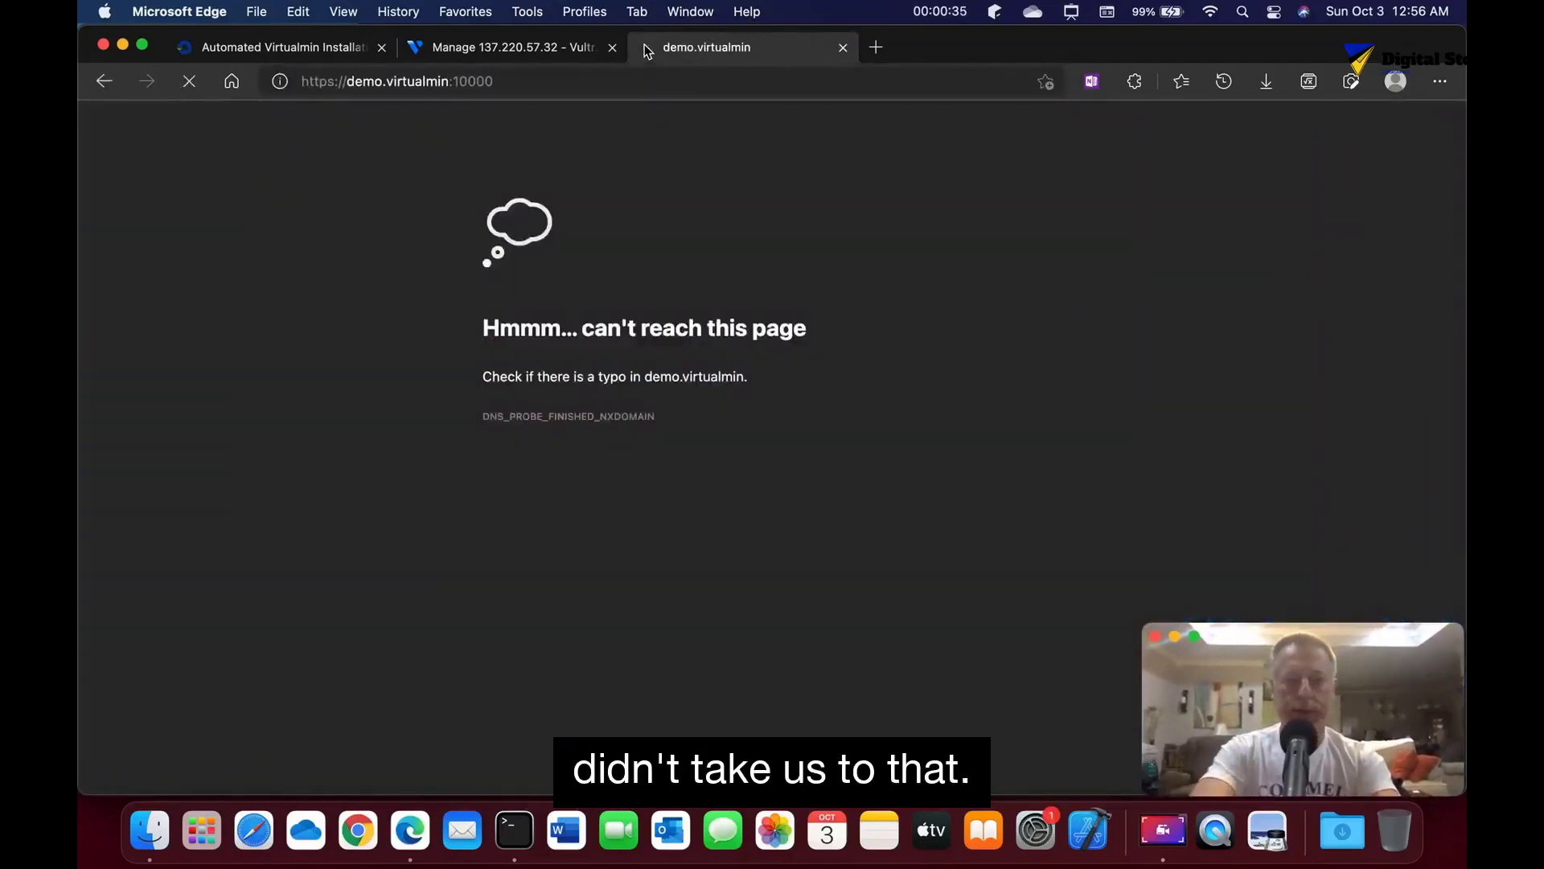
pyautogui.click(495, 82)
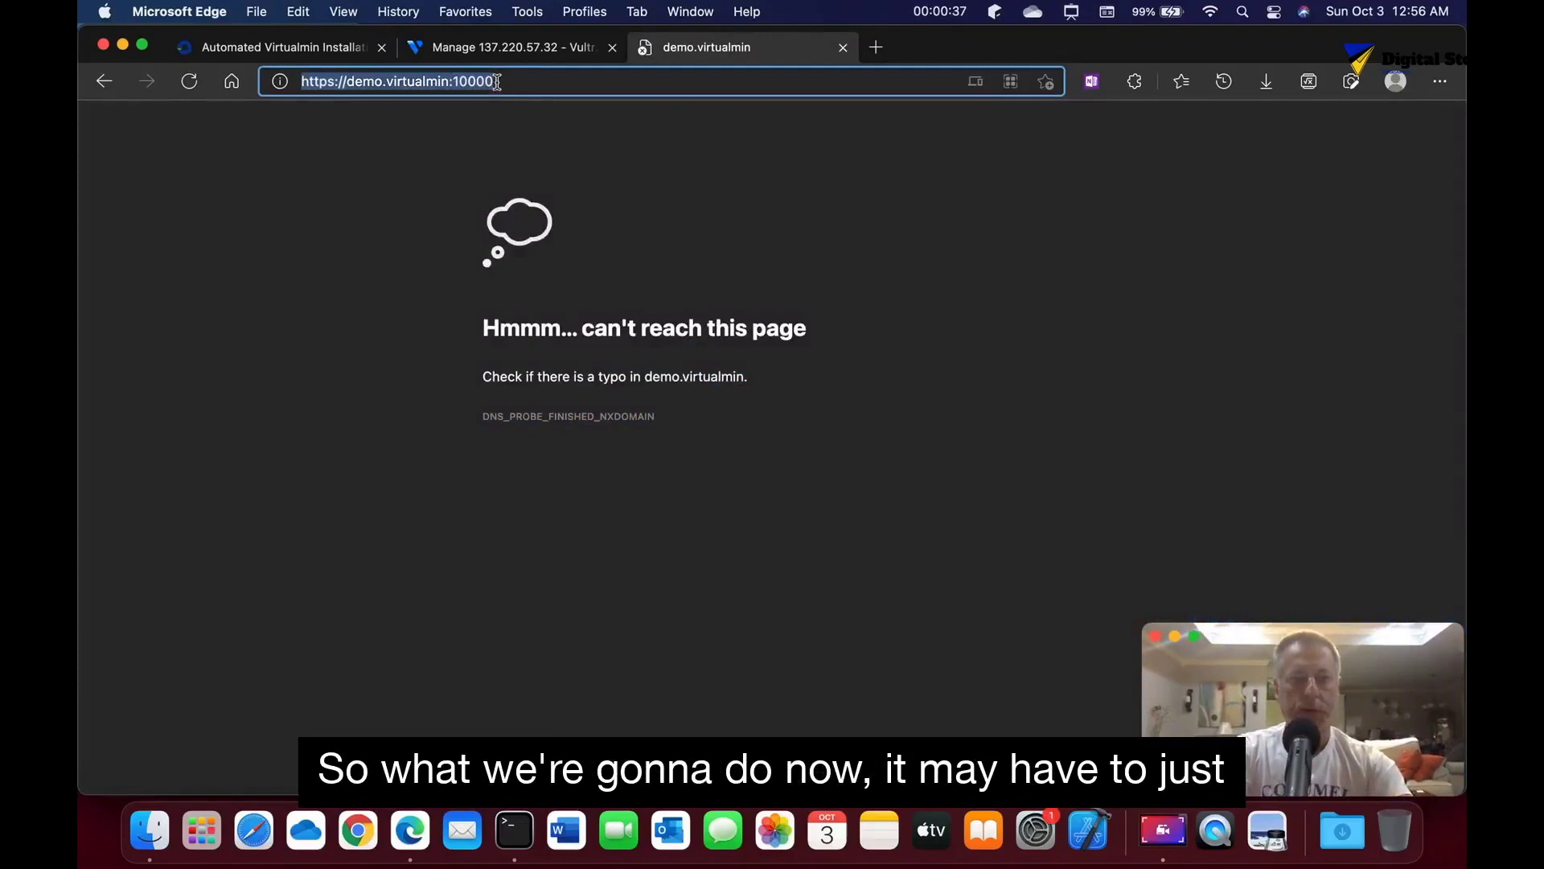
pyautogui.moveTo(497, 83); pyautogui.dragTo(353, 85)
pyautogui.press('BackSpace')
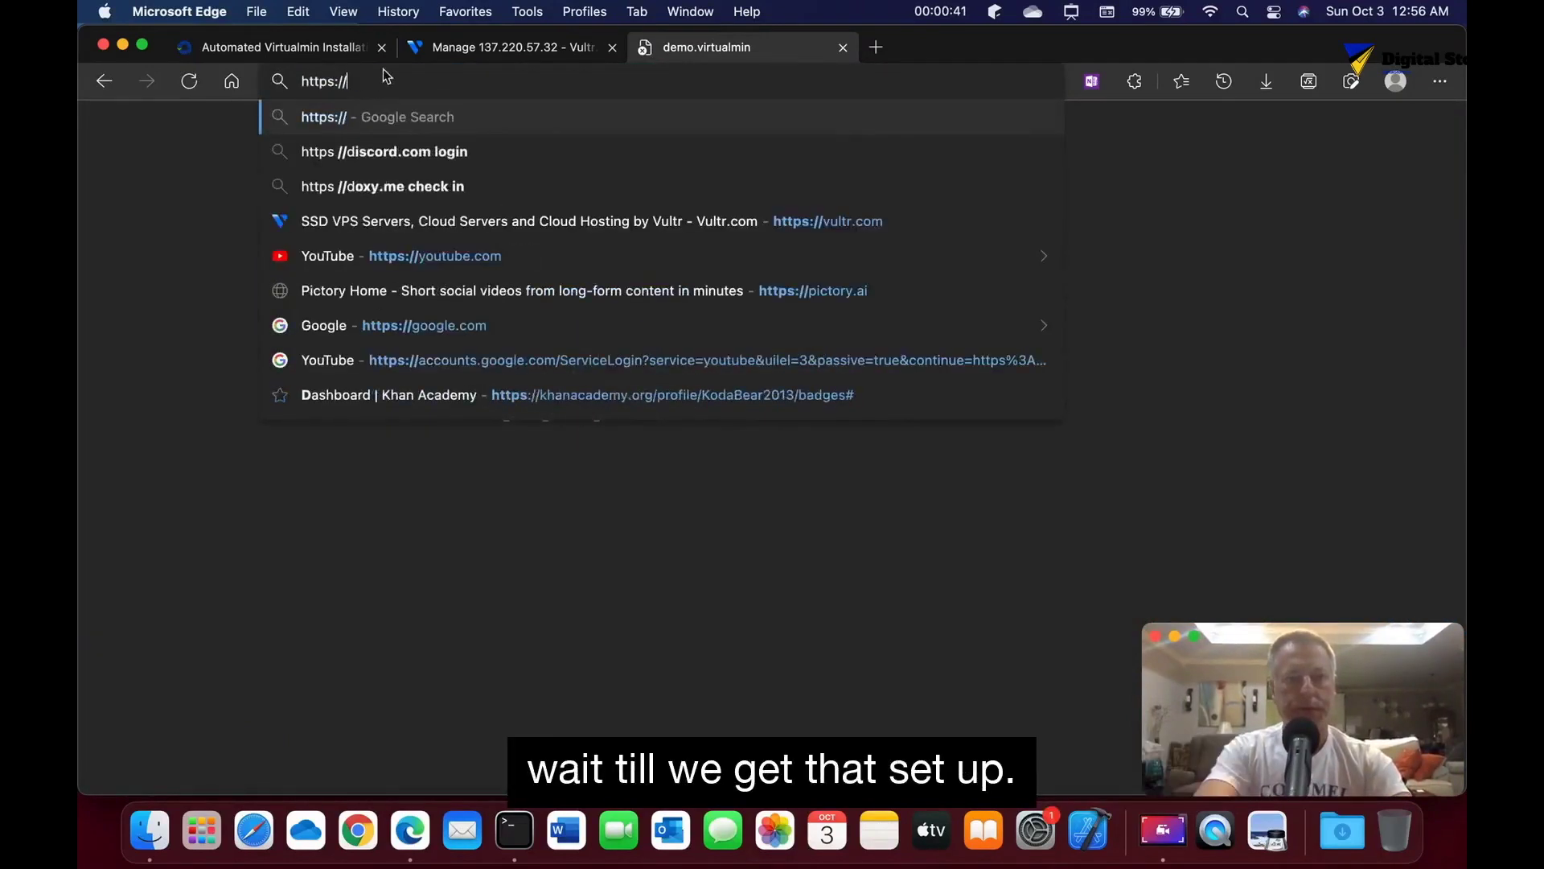
pyautogui.click(543, 48)
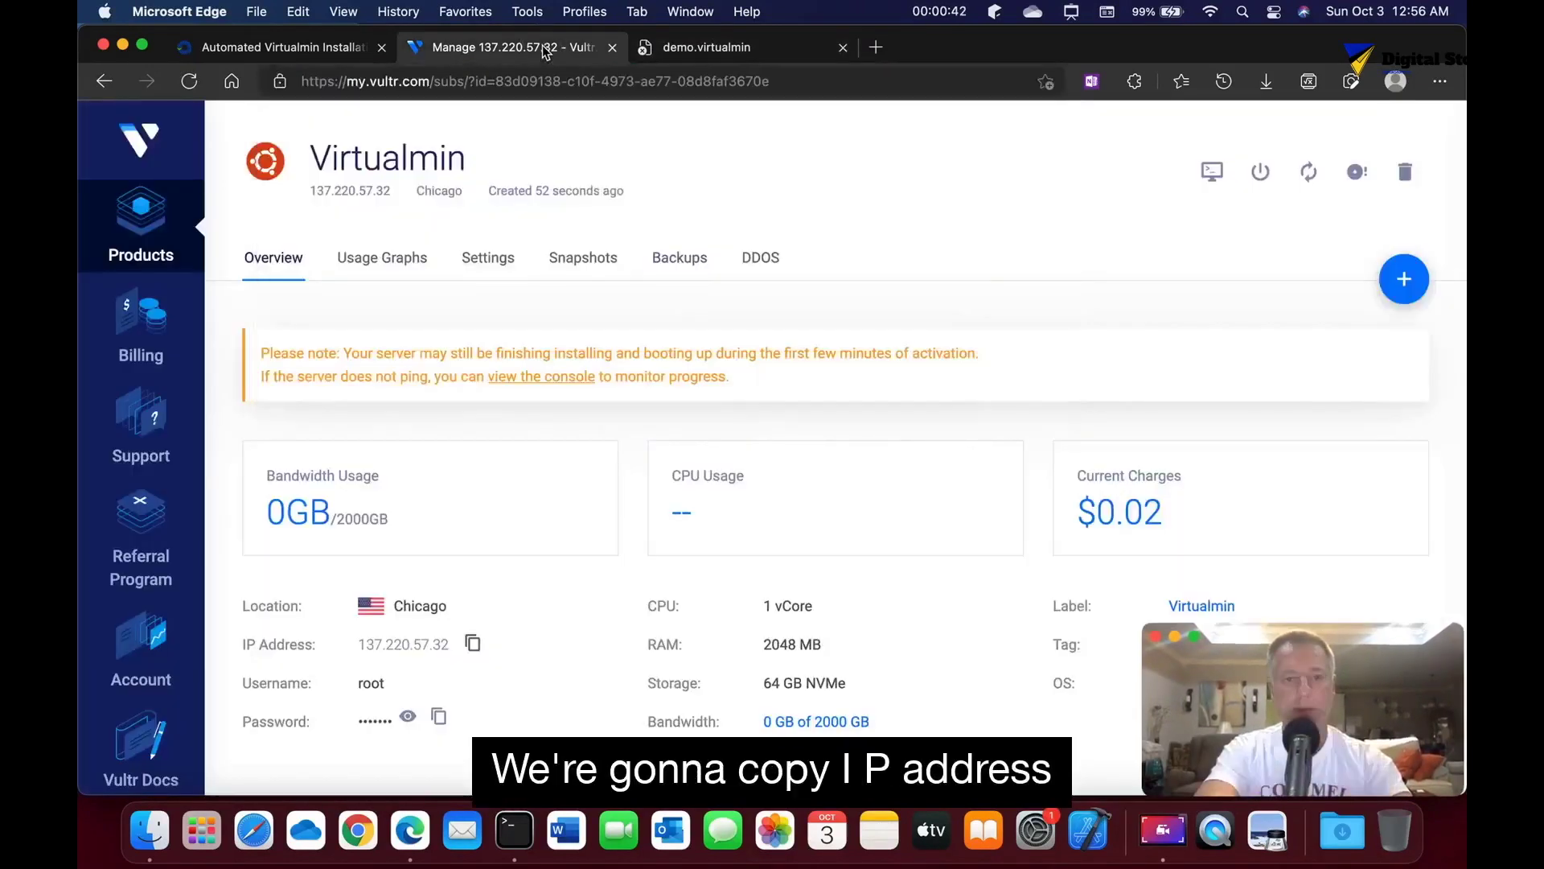
pyautogui.click(473, 643)
pyautogui.click(712, 40)
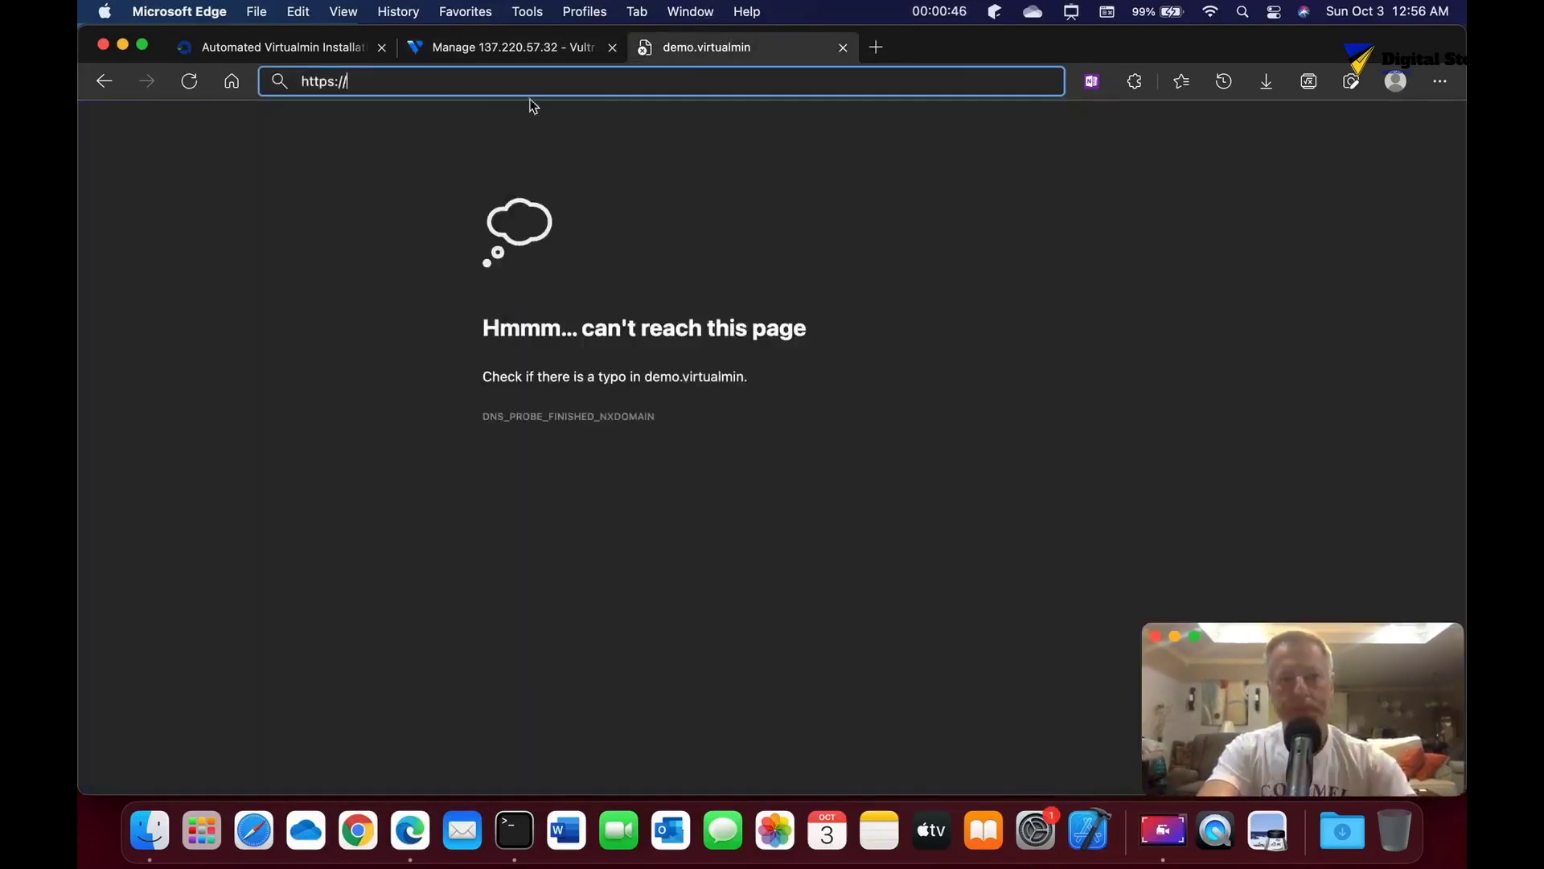
pyautogui.rightClick(494, 89)
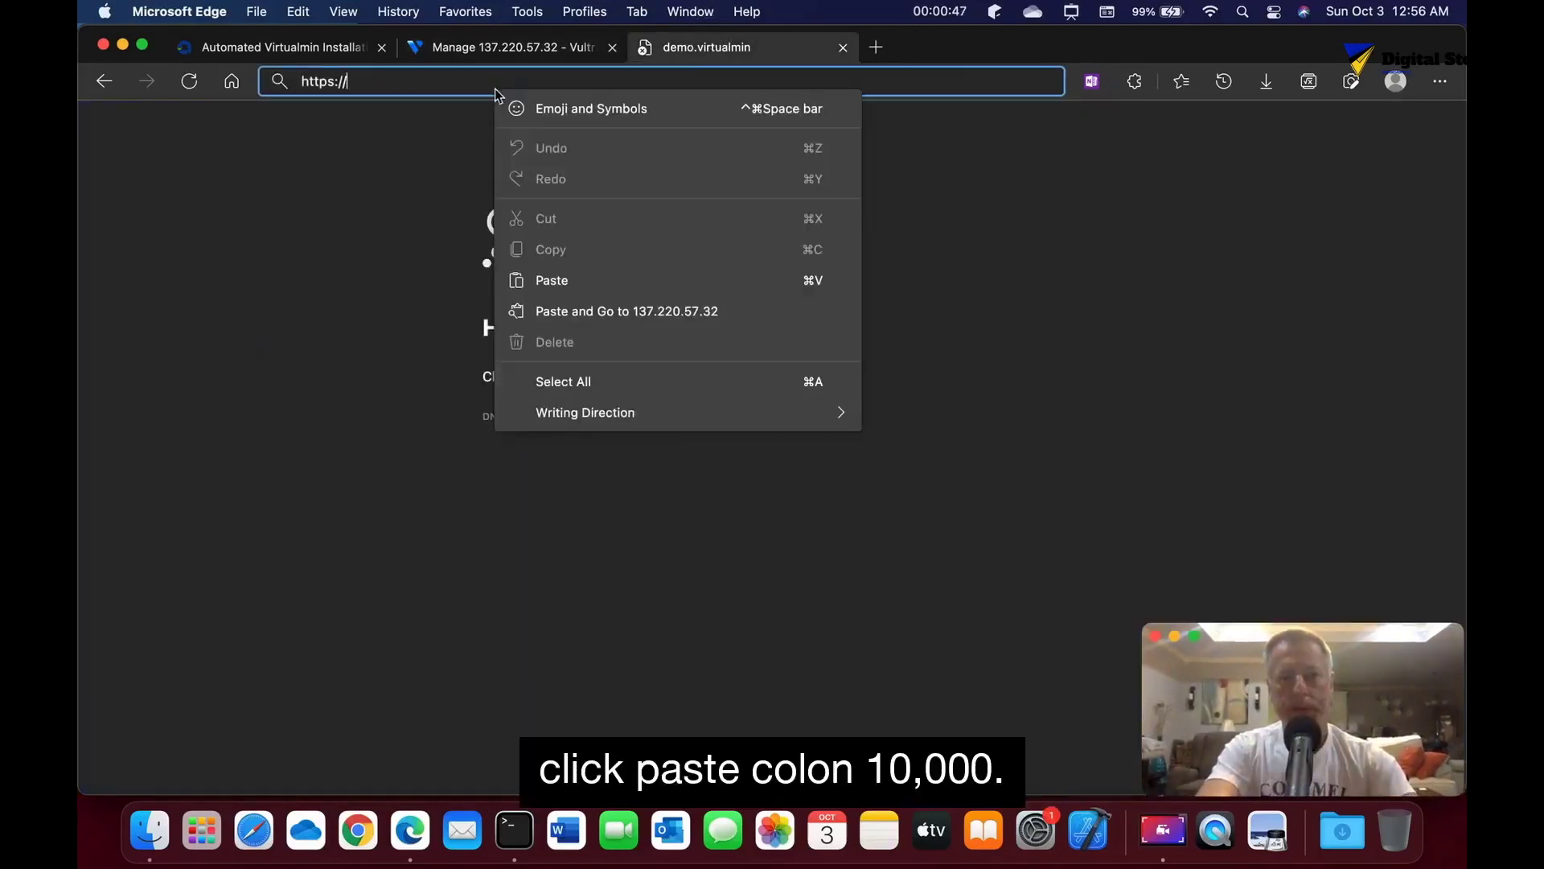
pyautogui.click(552, 280)
pyautogui.write(':')
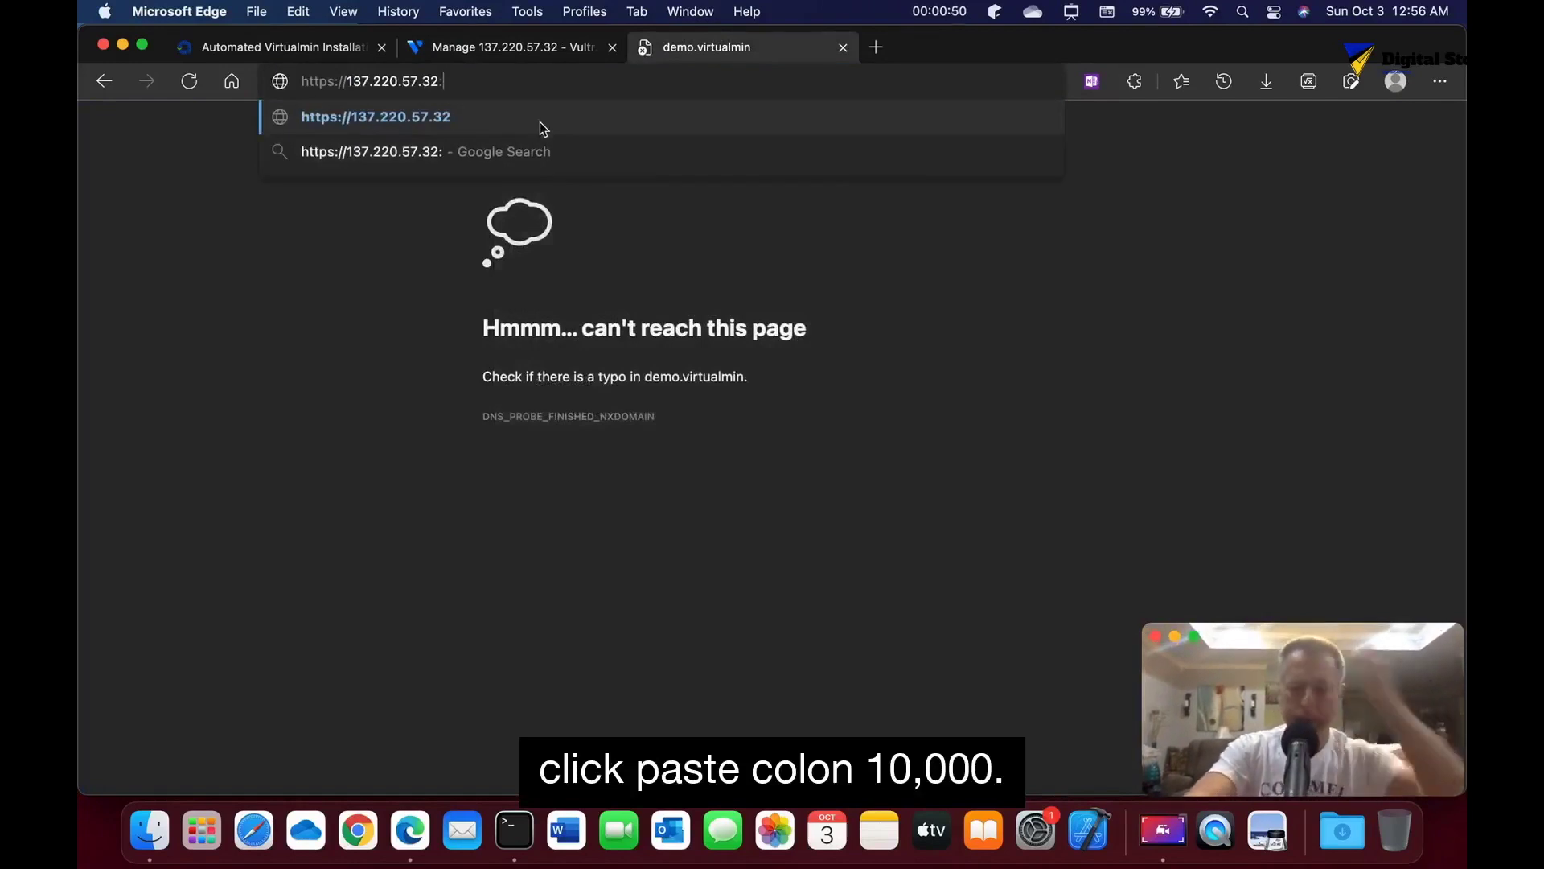
pyautogui.write('10000')
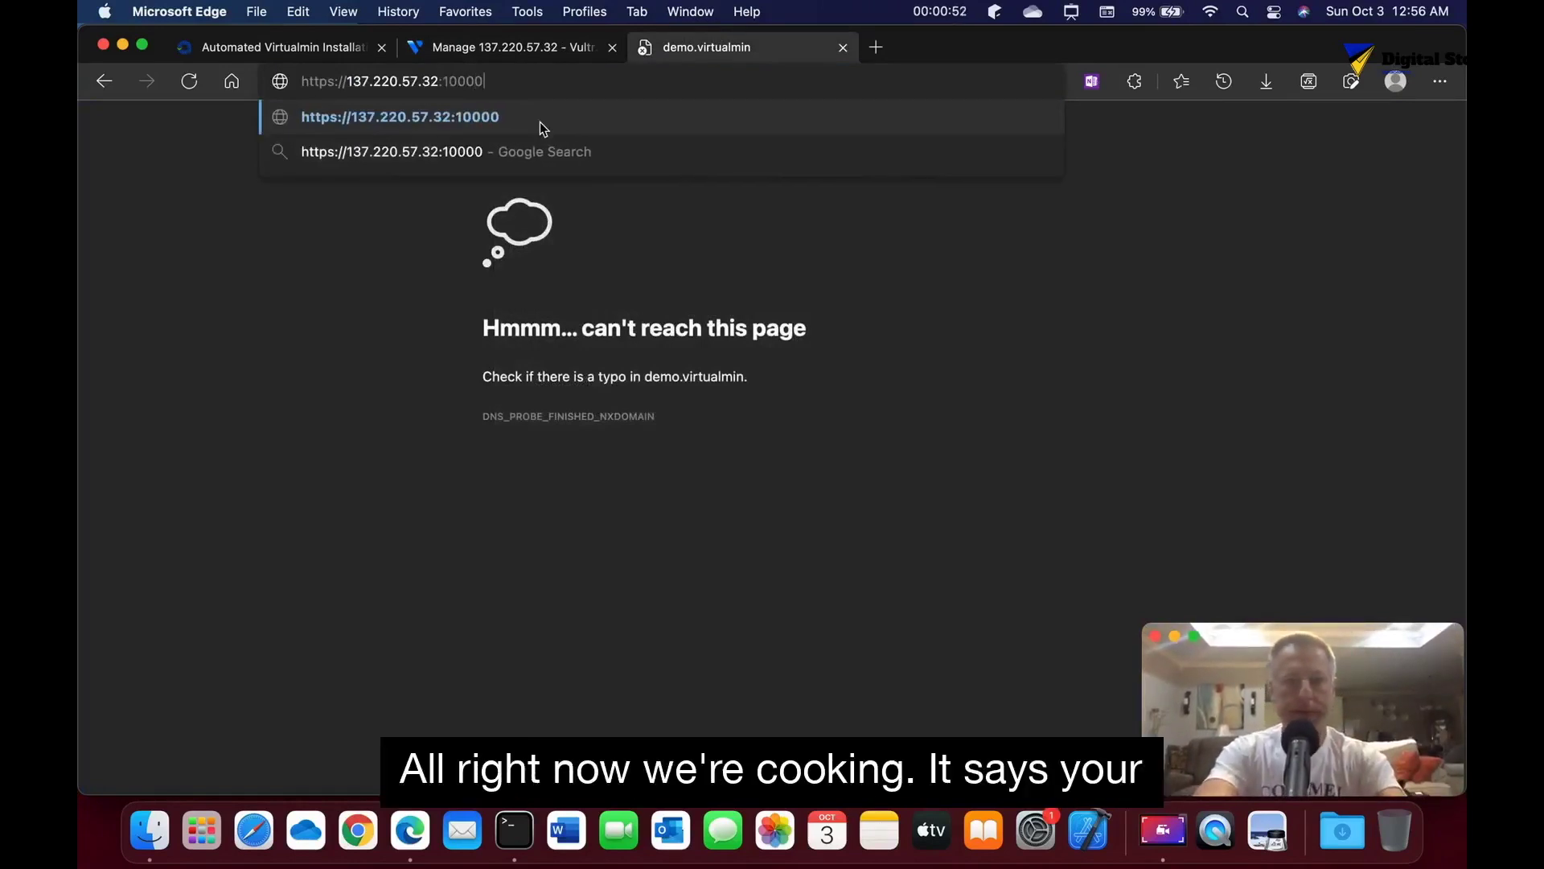
pyautogui.press('Return')
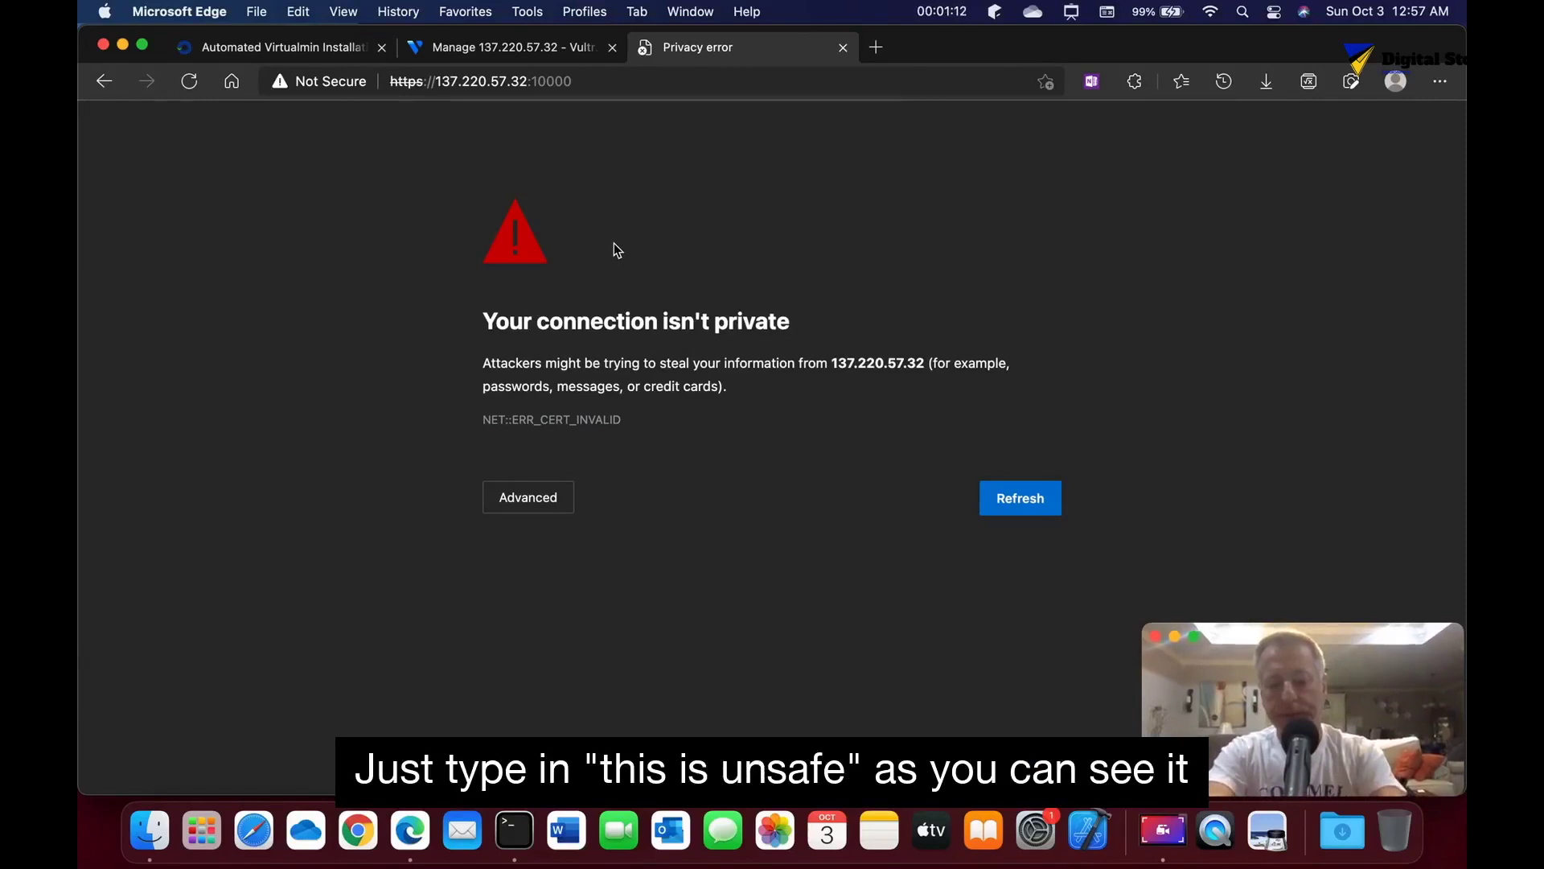
# Step: Bypass the certificate warning, then sign in to Webmin as root with Vultr's root password, remembered
pyautogui.write('thisisunsafe')
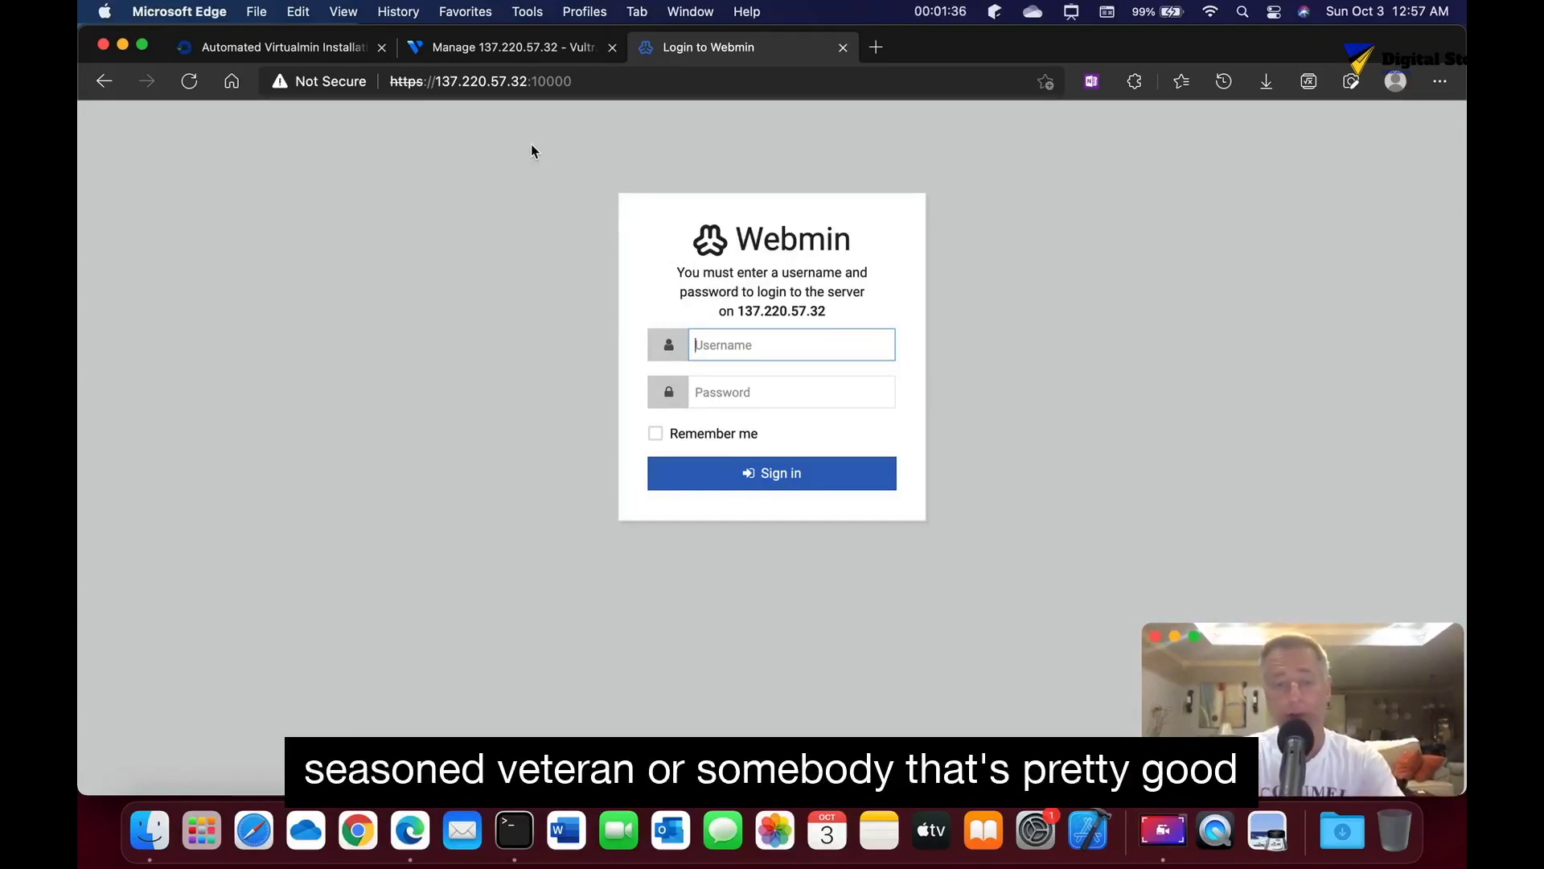
pyautogui.click(519, 48)
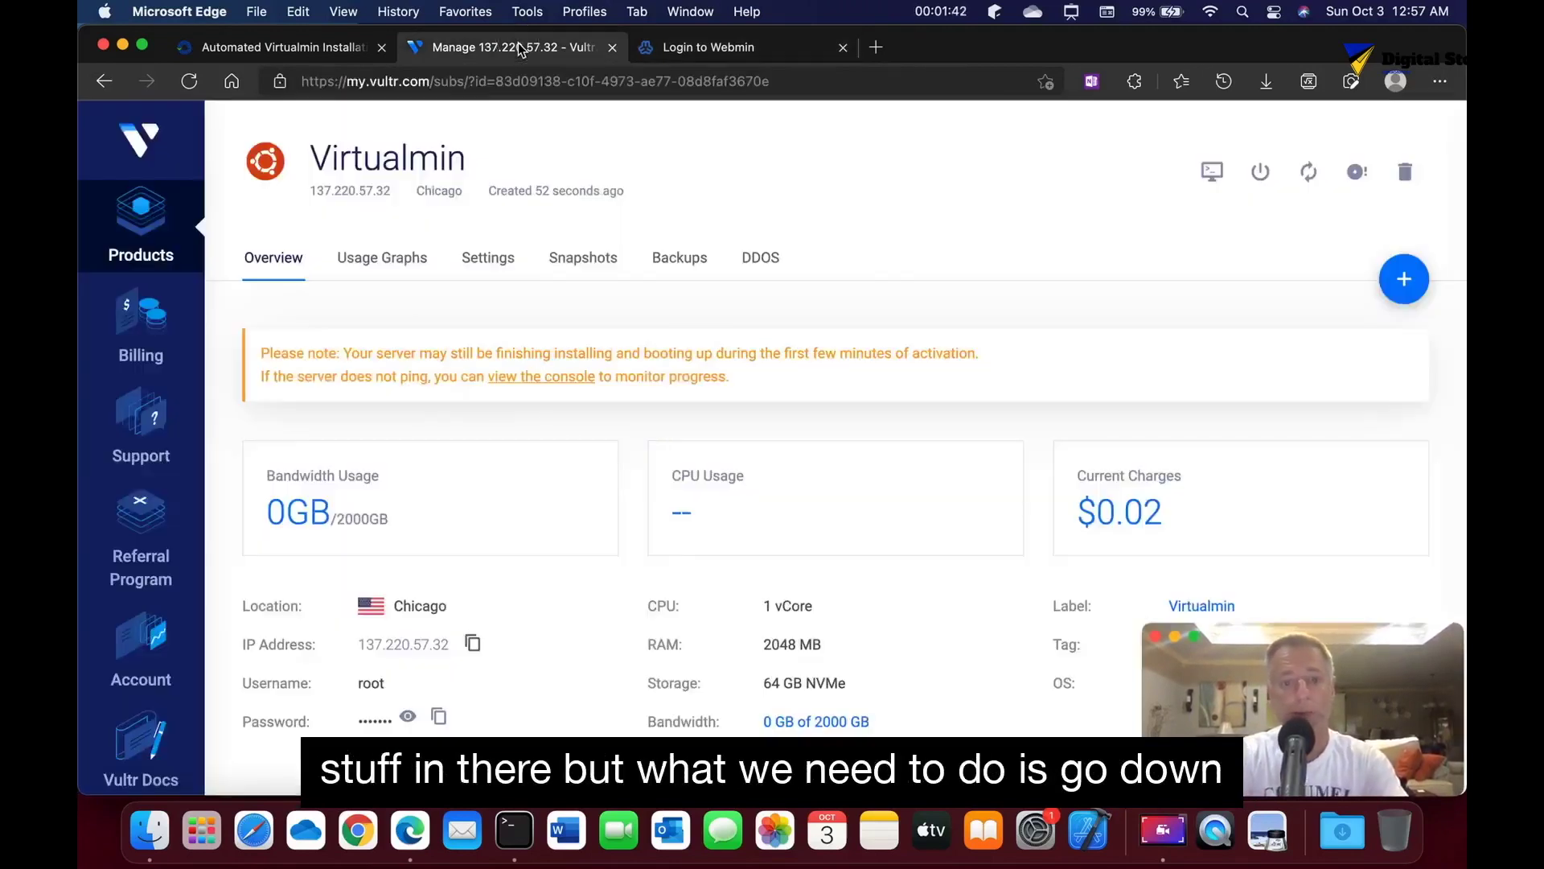
pyautogui.click(438, 715)
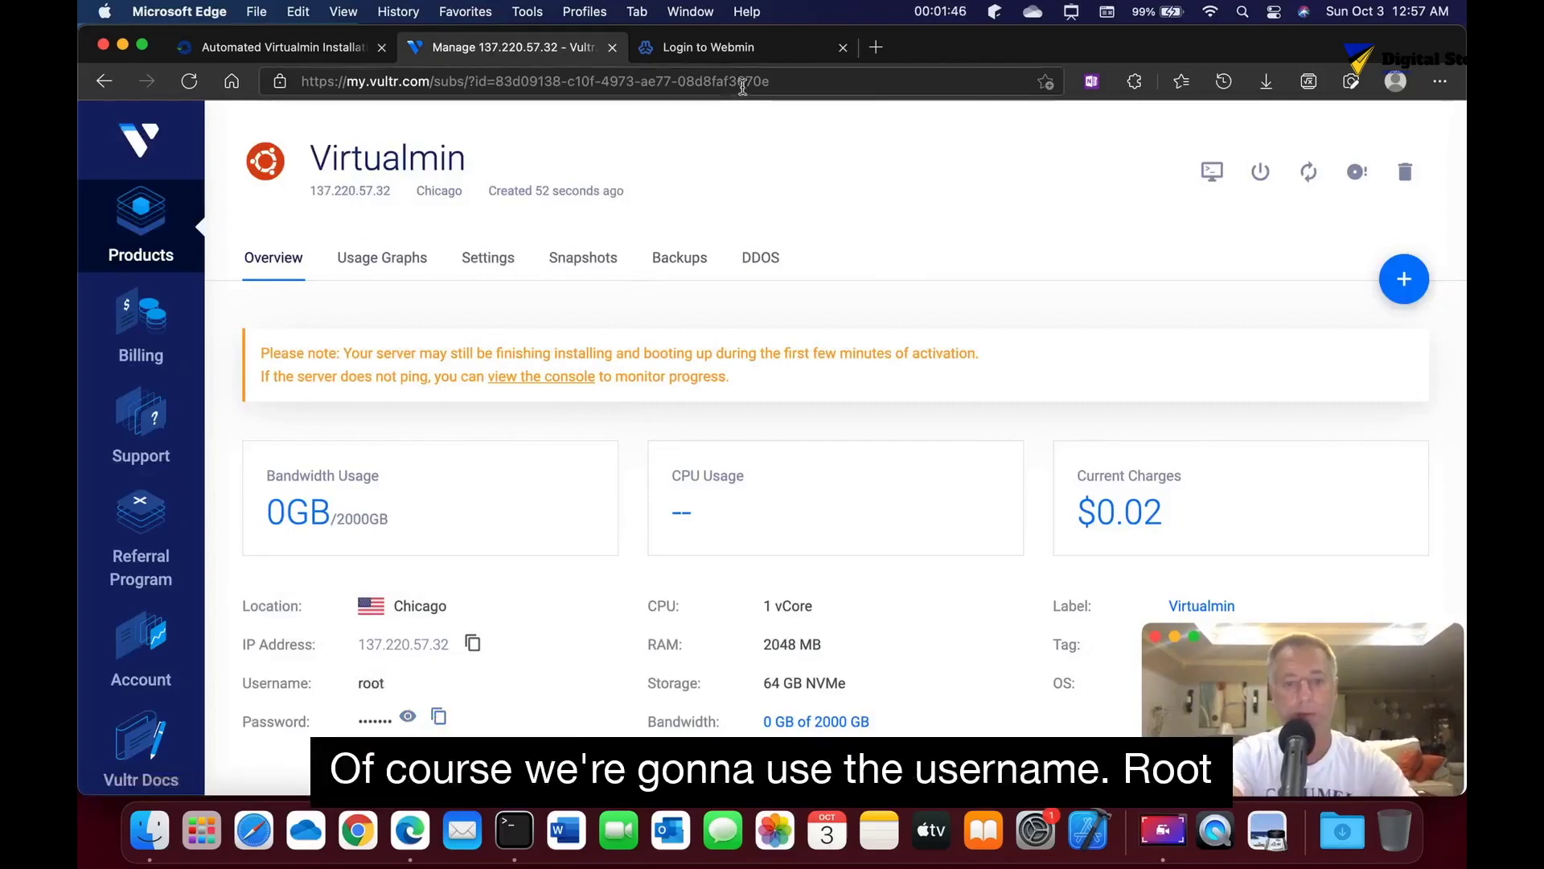
pyautogui.click(734, 46)
pyautogui.write('root')
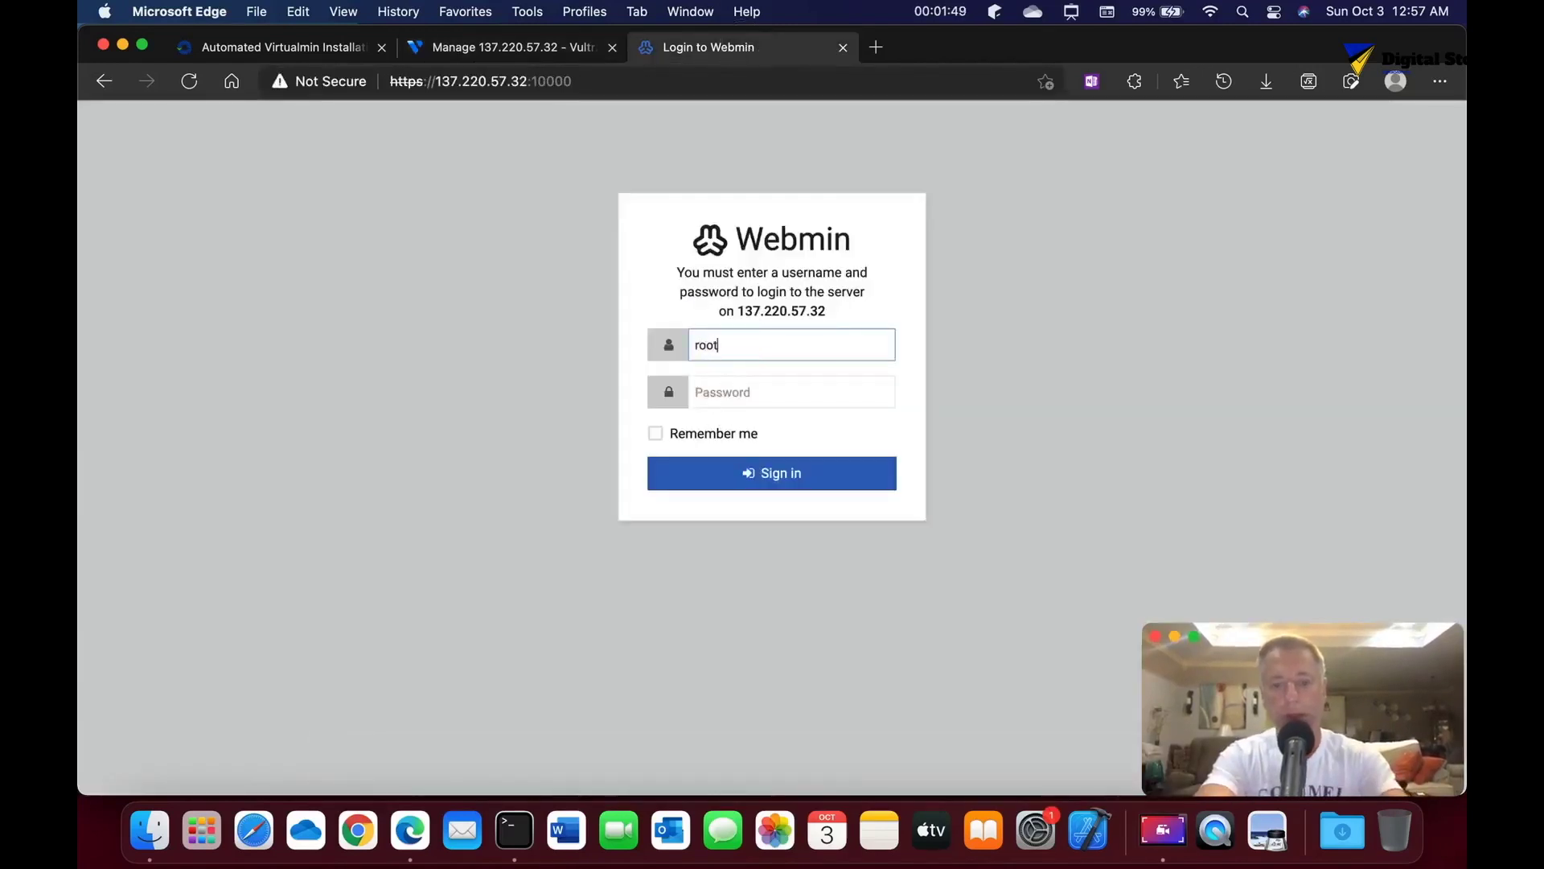
pyautogui.click(792, 391)
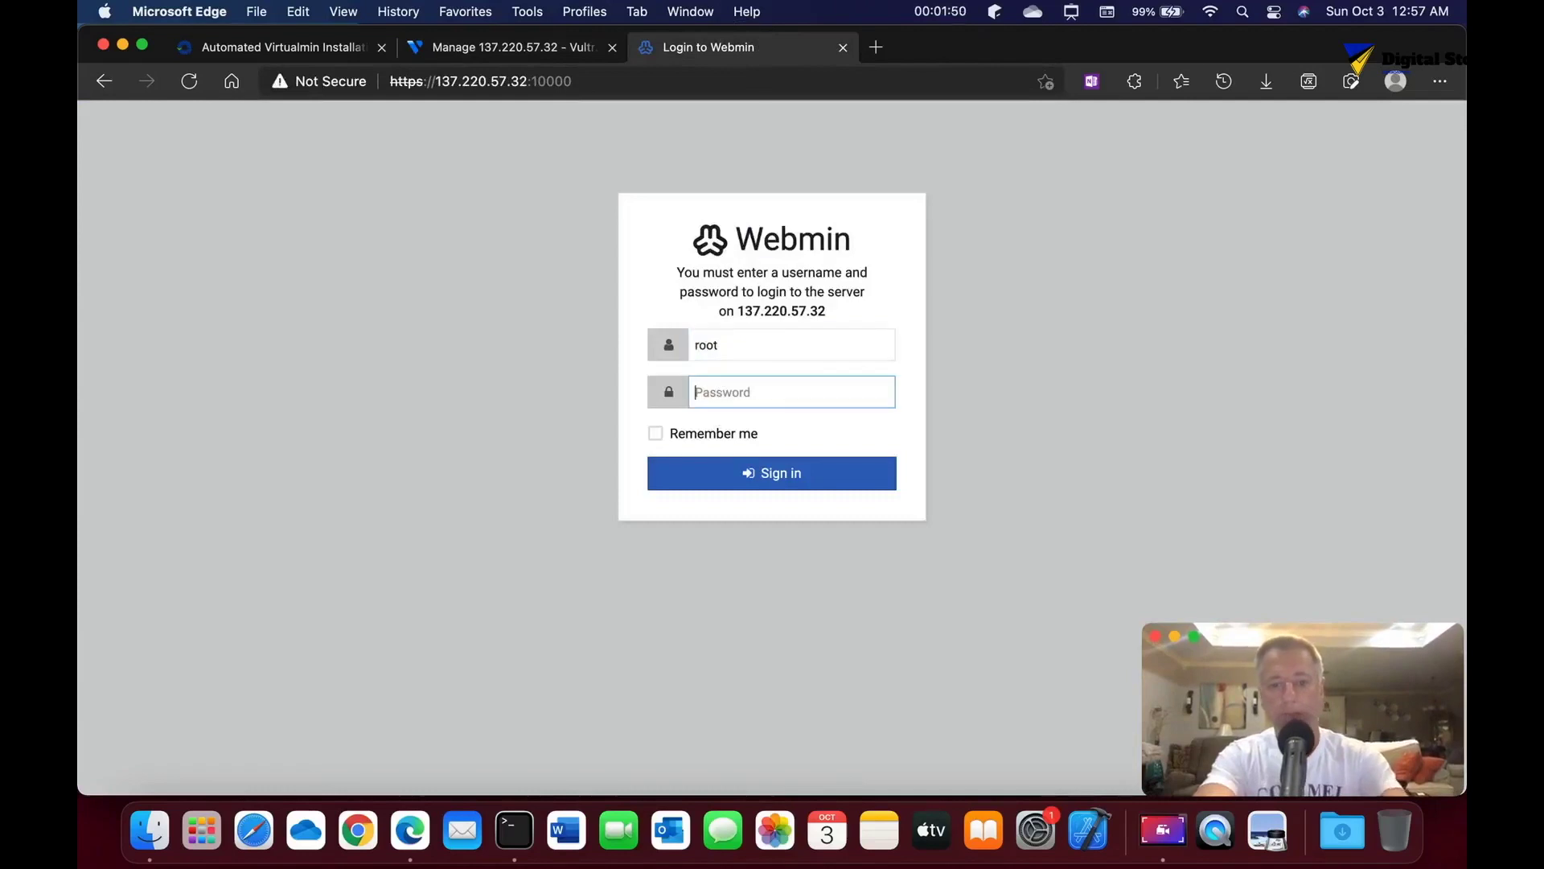
pyautogui.rightClick(724, 390)
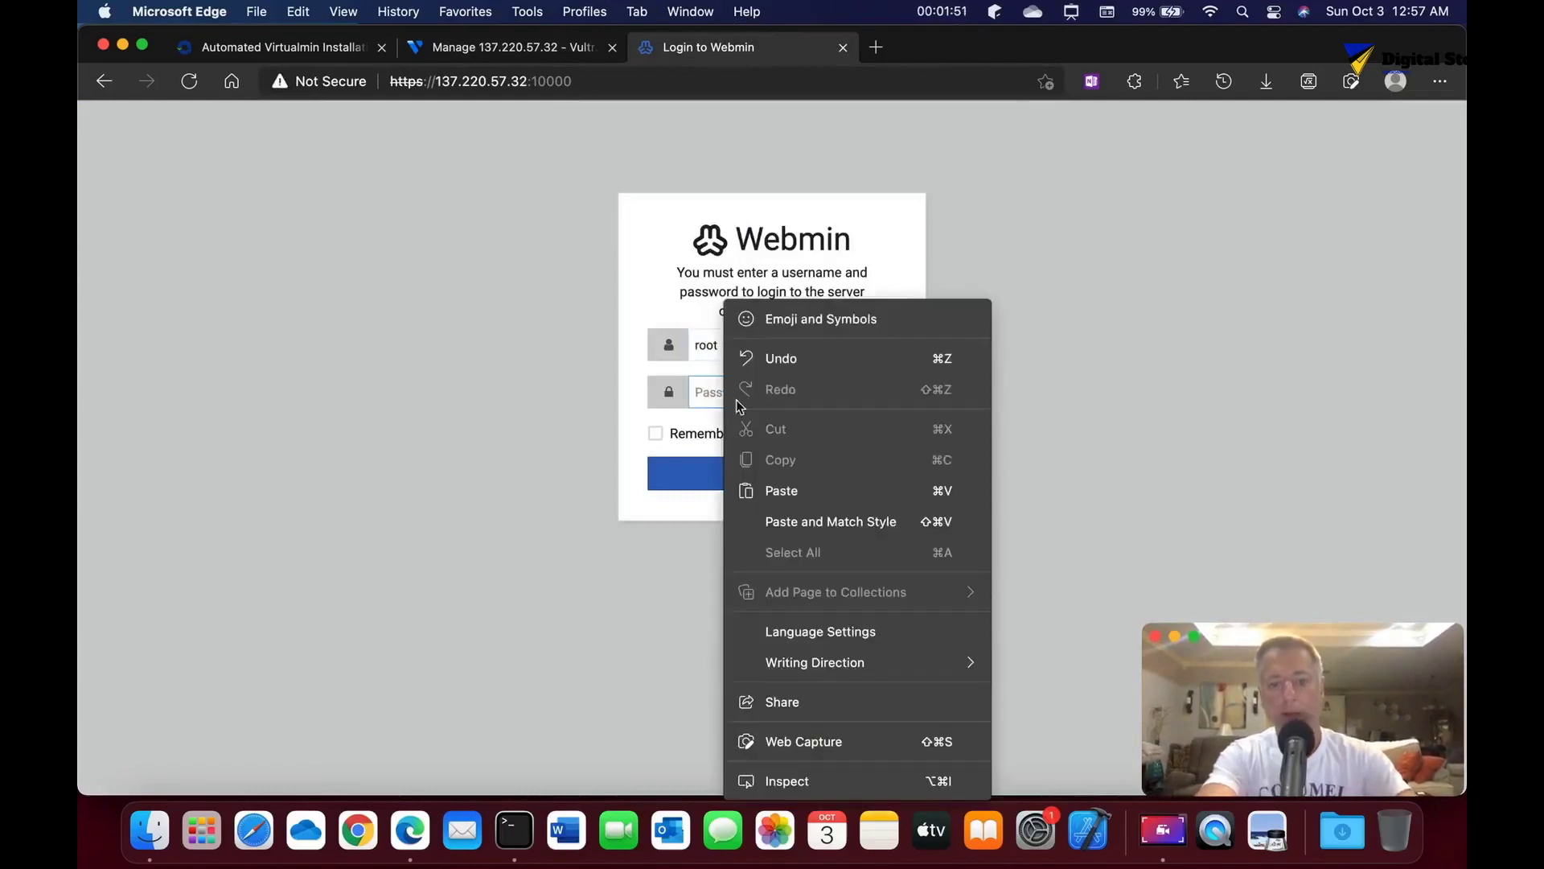
pyautogui.click(786, 491)
pyautogui.click(656, 434)
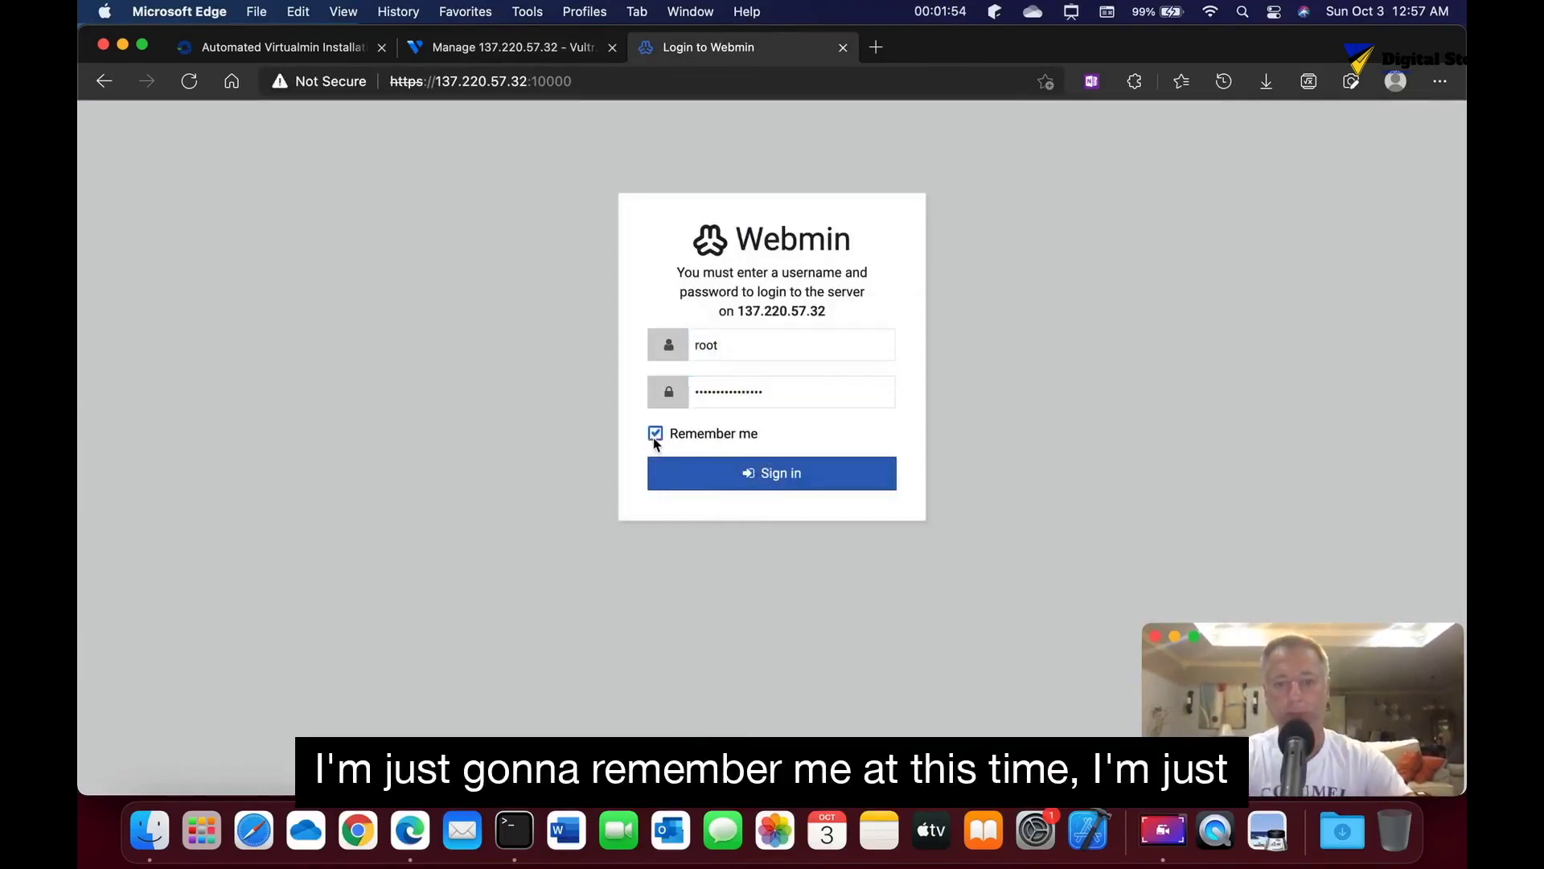
pyautogui.click(750, 473)
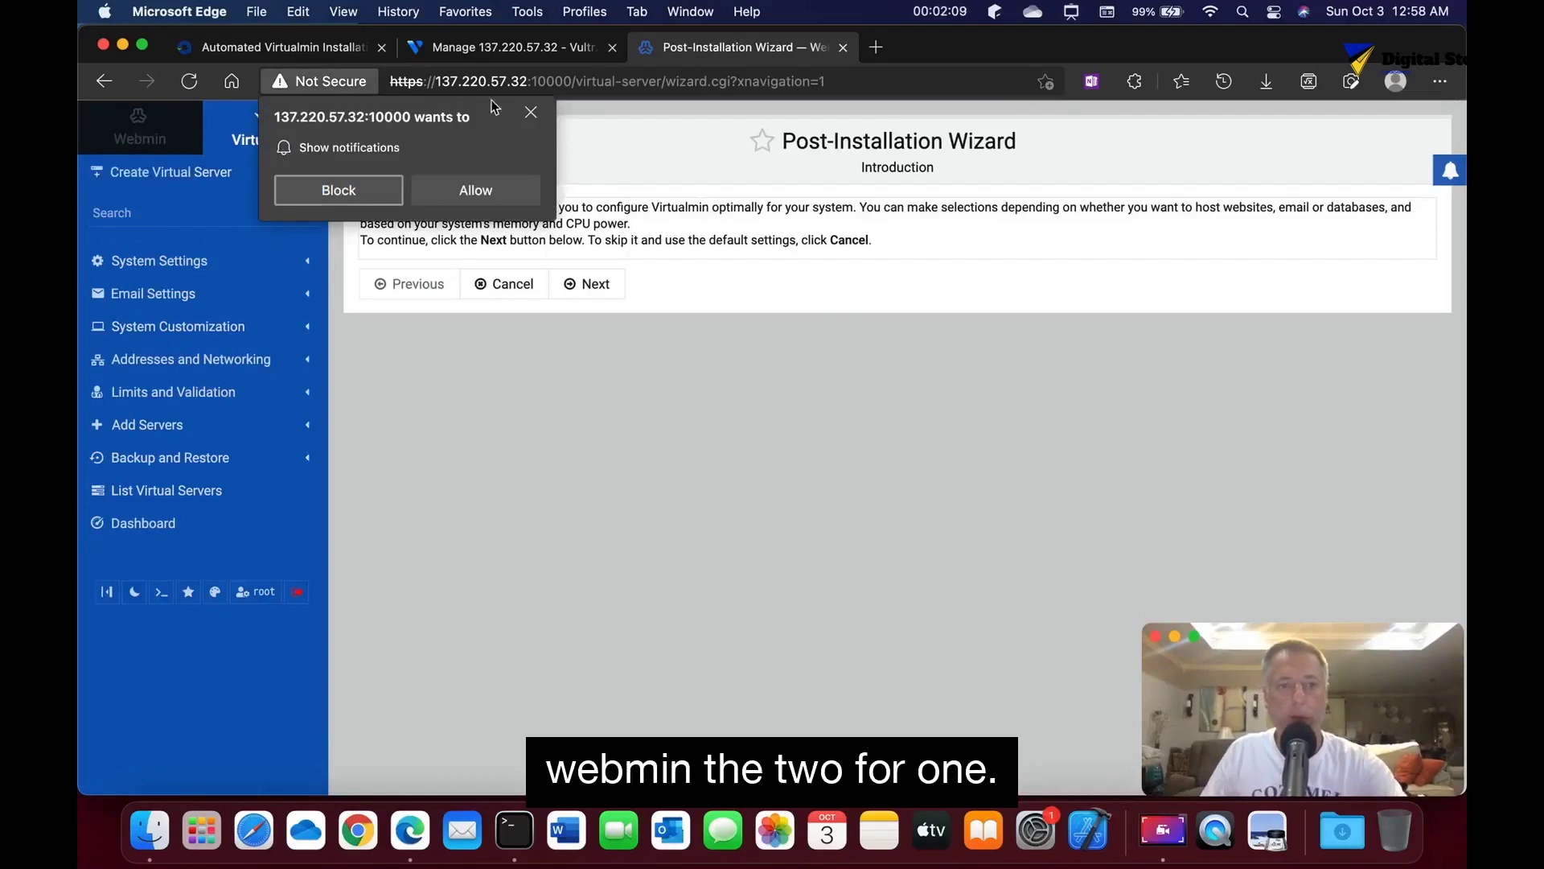
# Step: Dismiss the notifications request and start the Post-Installation Wizard
pyautogui.click(534, 113)
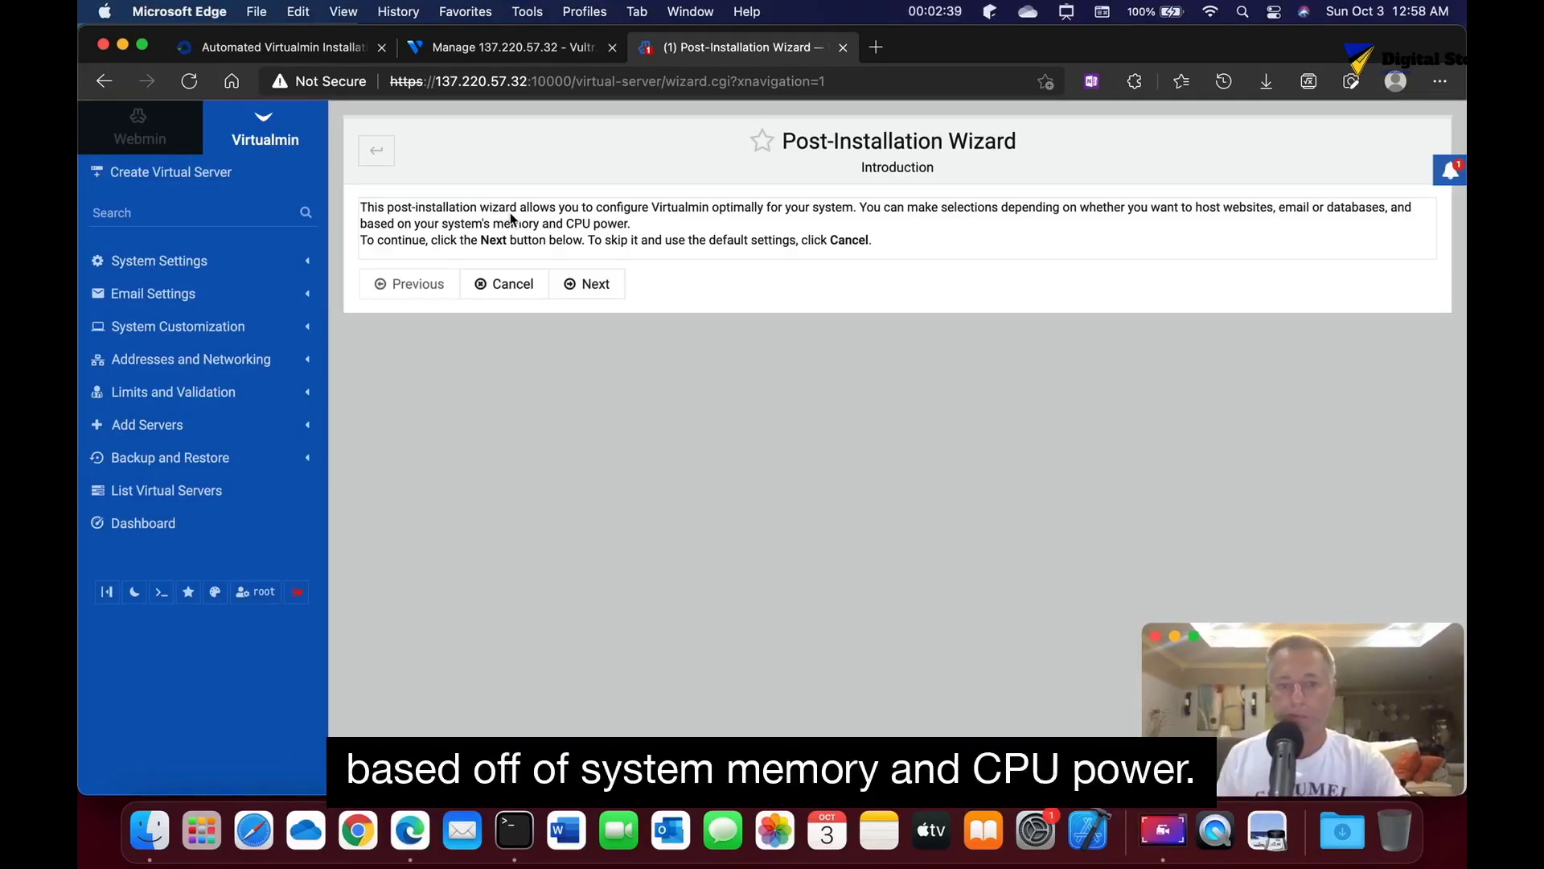
pyautogui.click(588, 286)
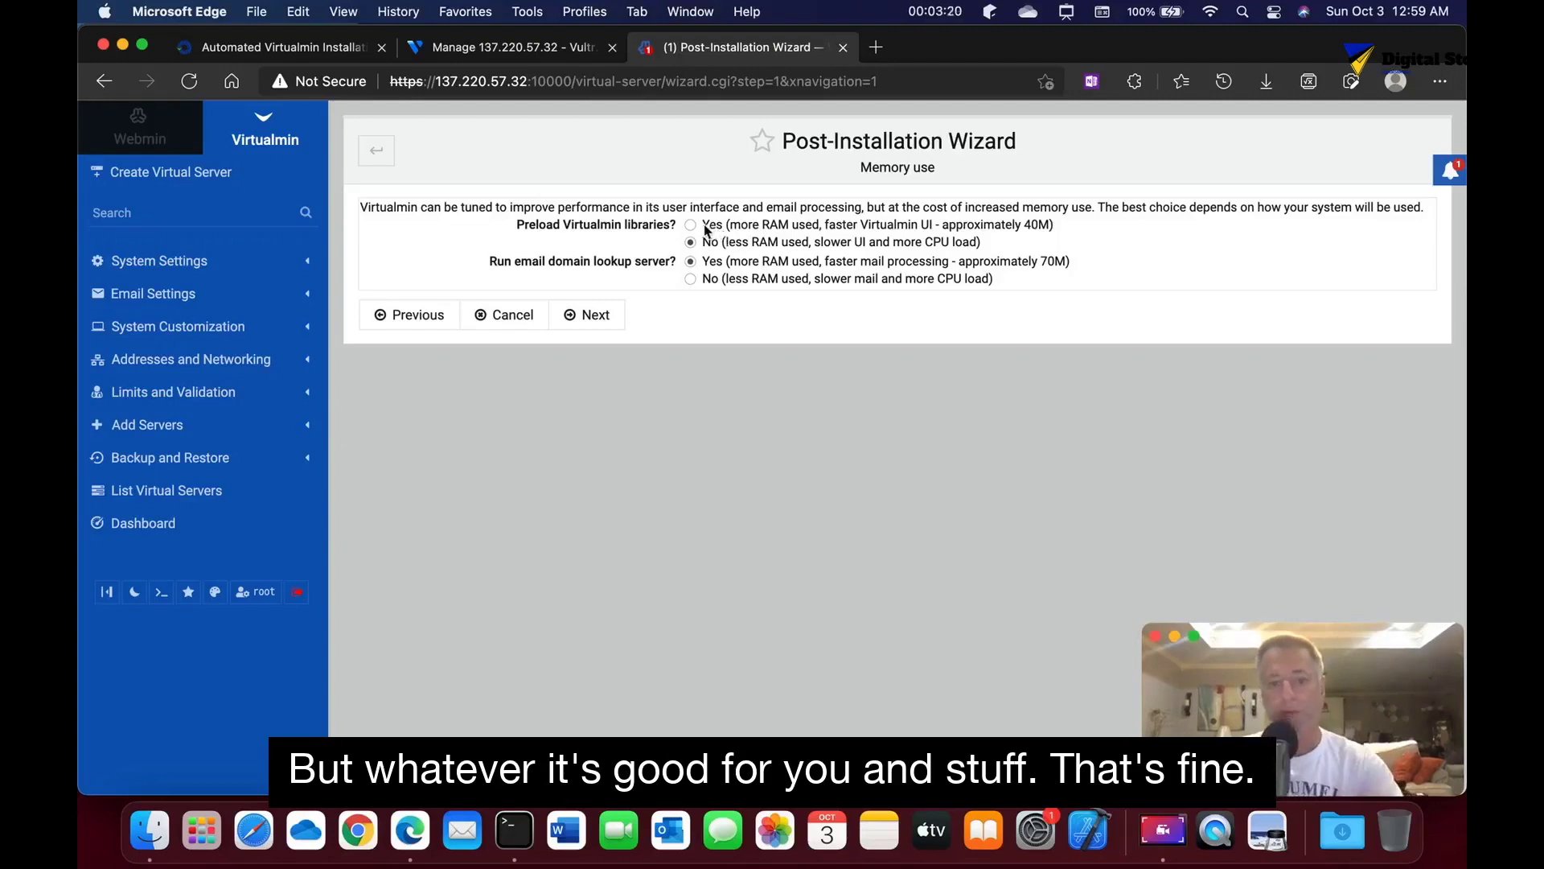
# Step: Set Preload Virtualmin libraries to Yes, then keep ClamAV on the on-demand scanner
pyautogui.click(692, 225)
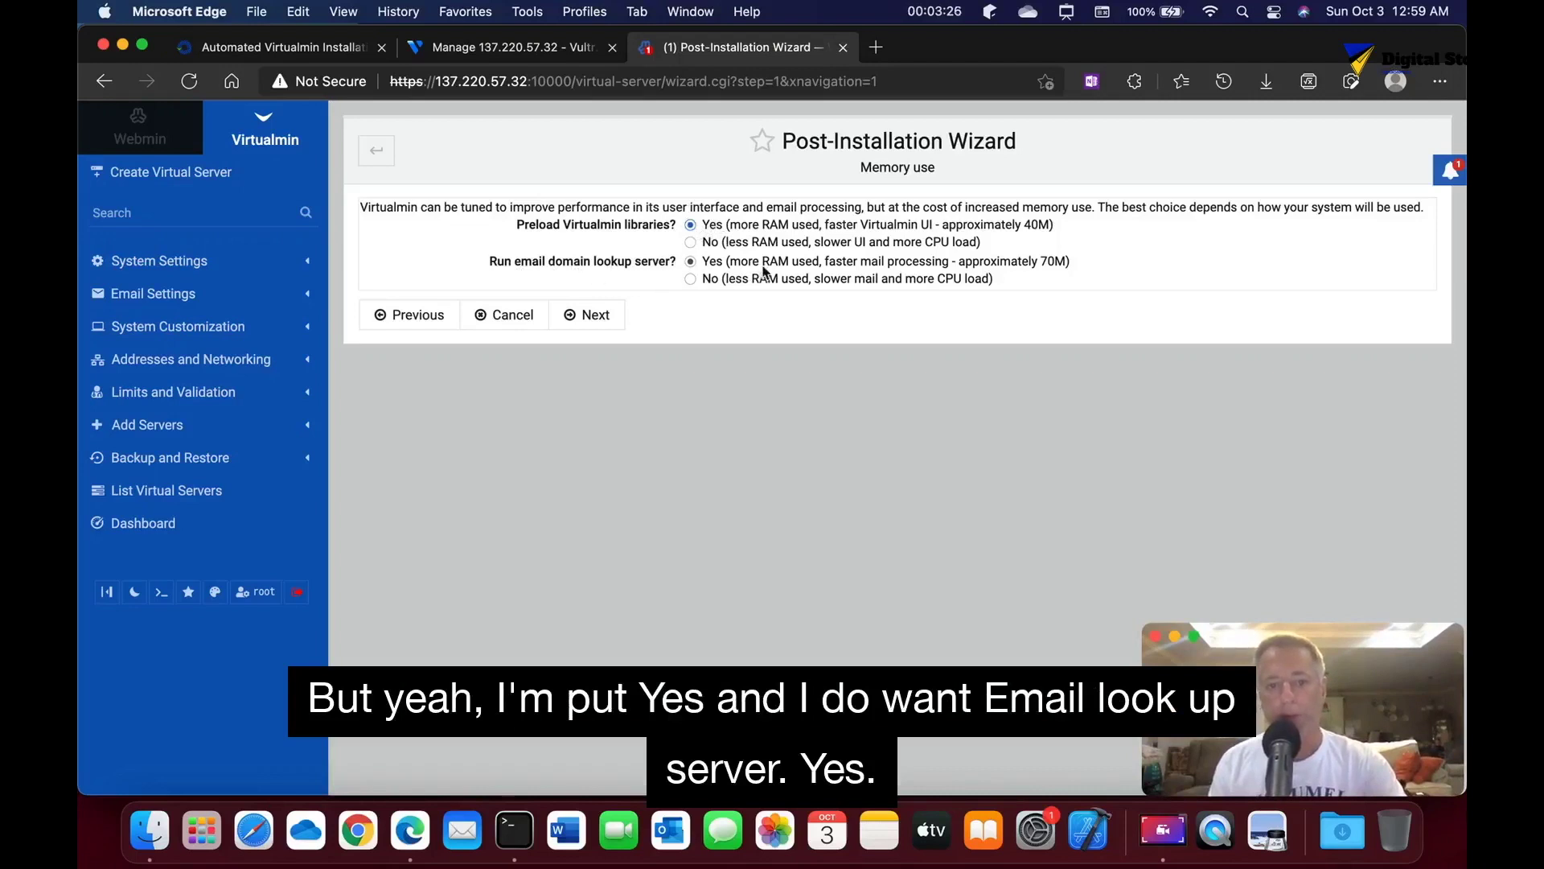
pyautogui.click(595, 321)
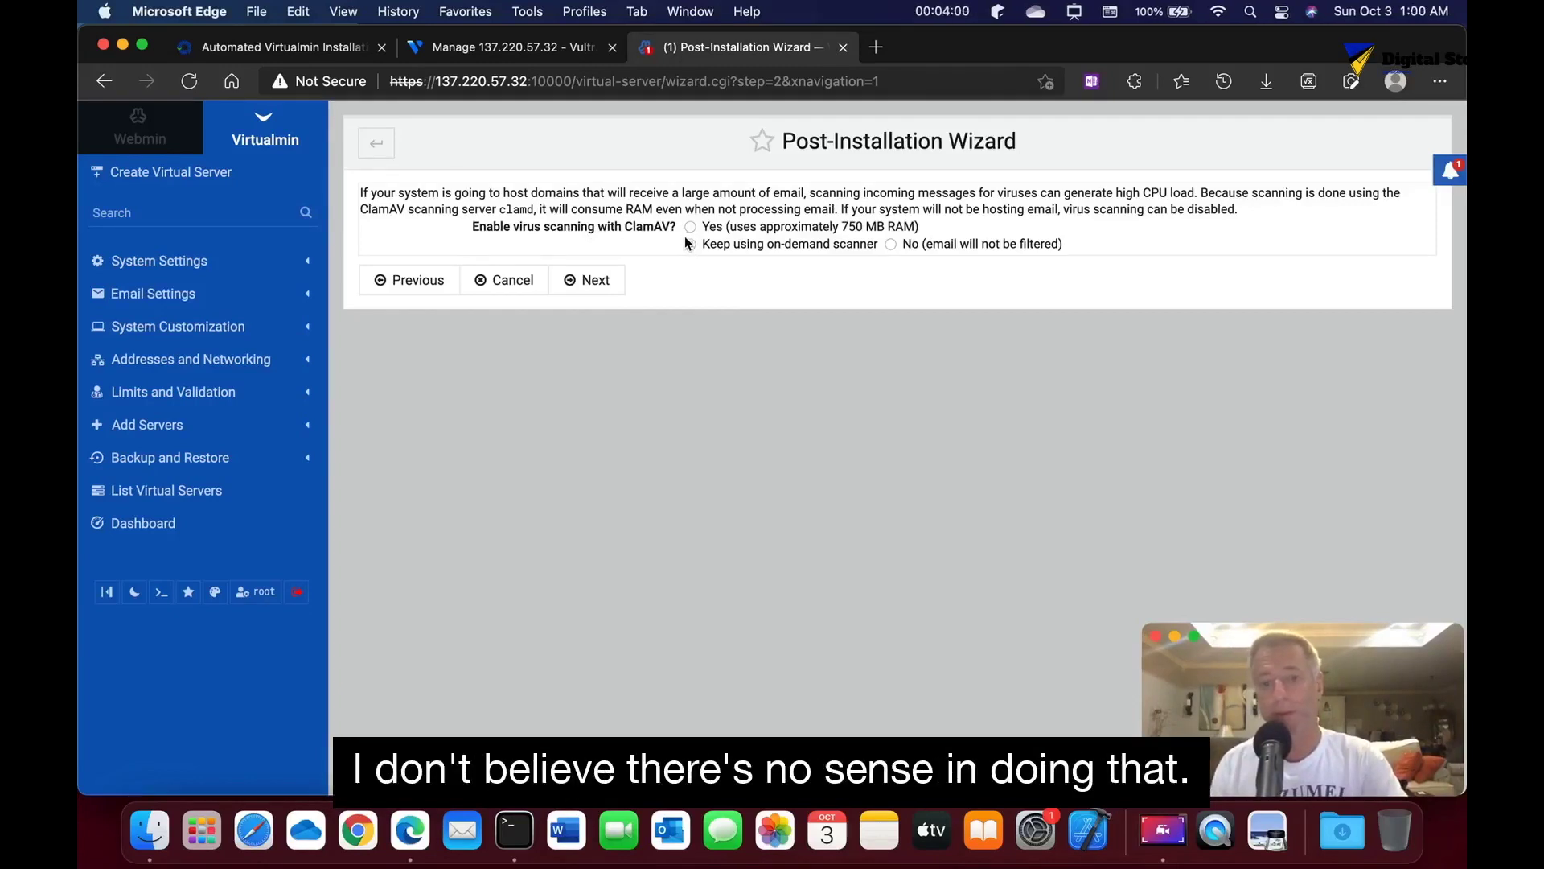
pyautogui.click(718, 243)
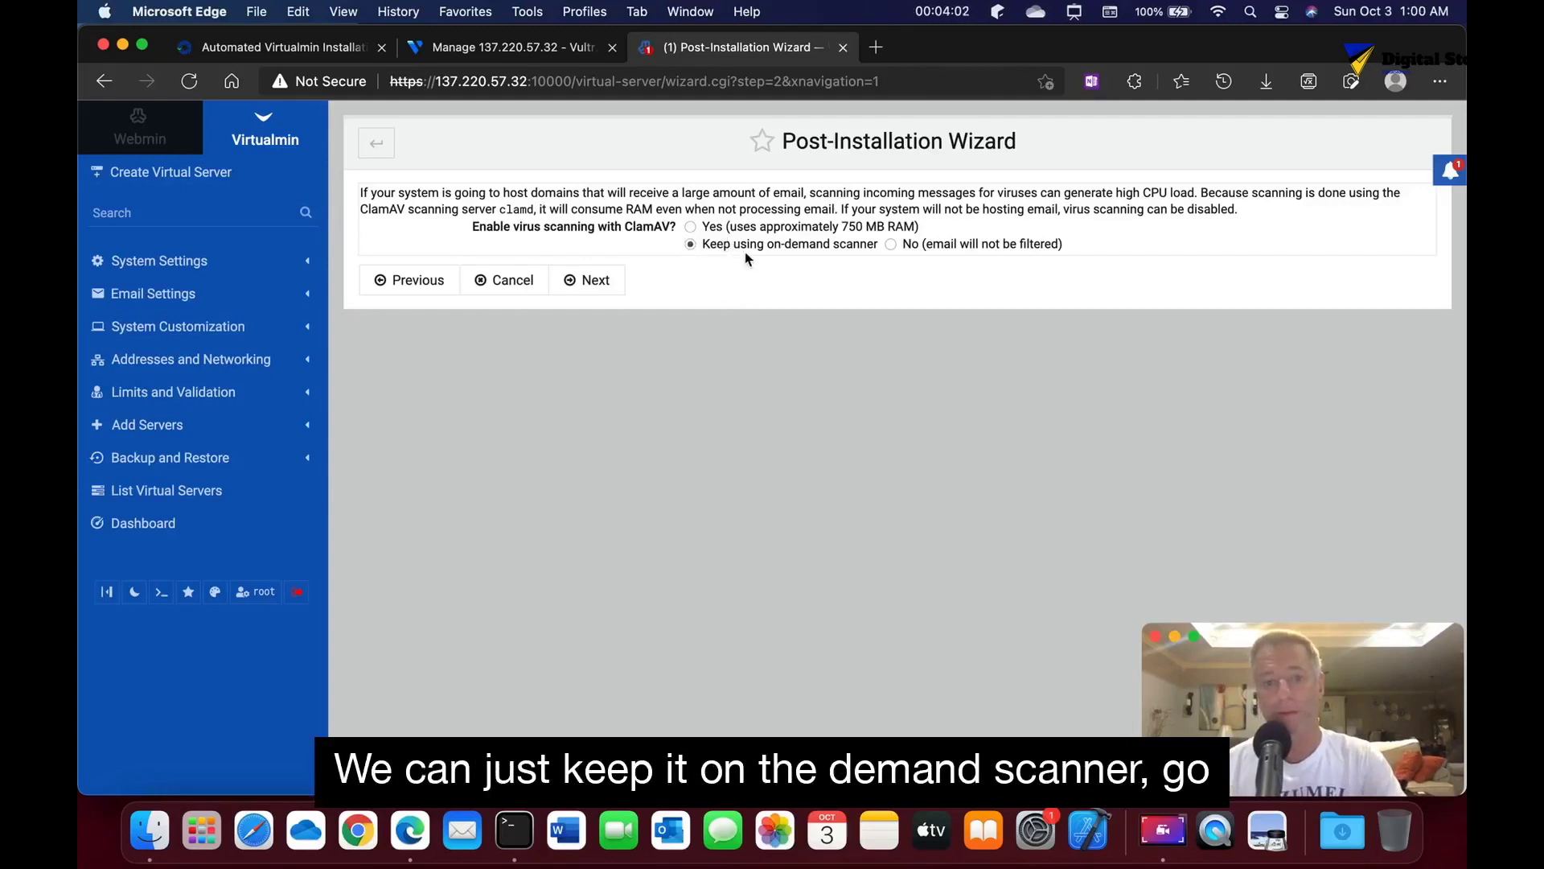
# Step: Pass the virus scanning step and set SpamAssassin to run as a server filter
pyautogui.click(585, 282)
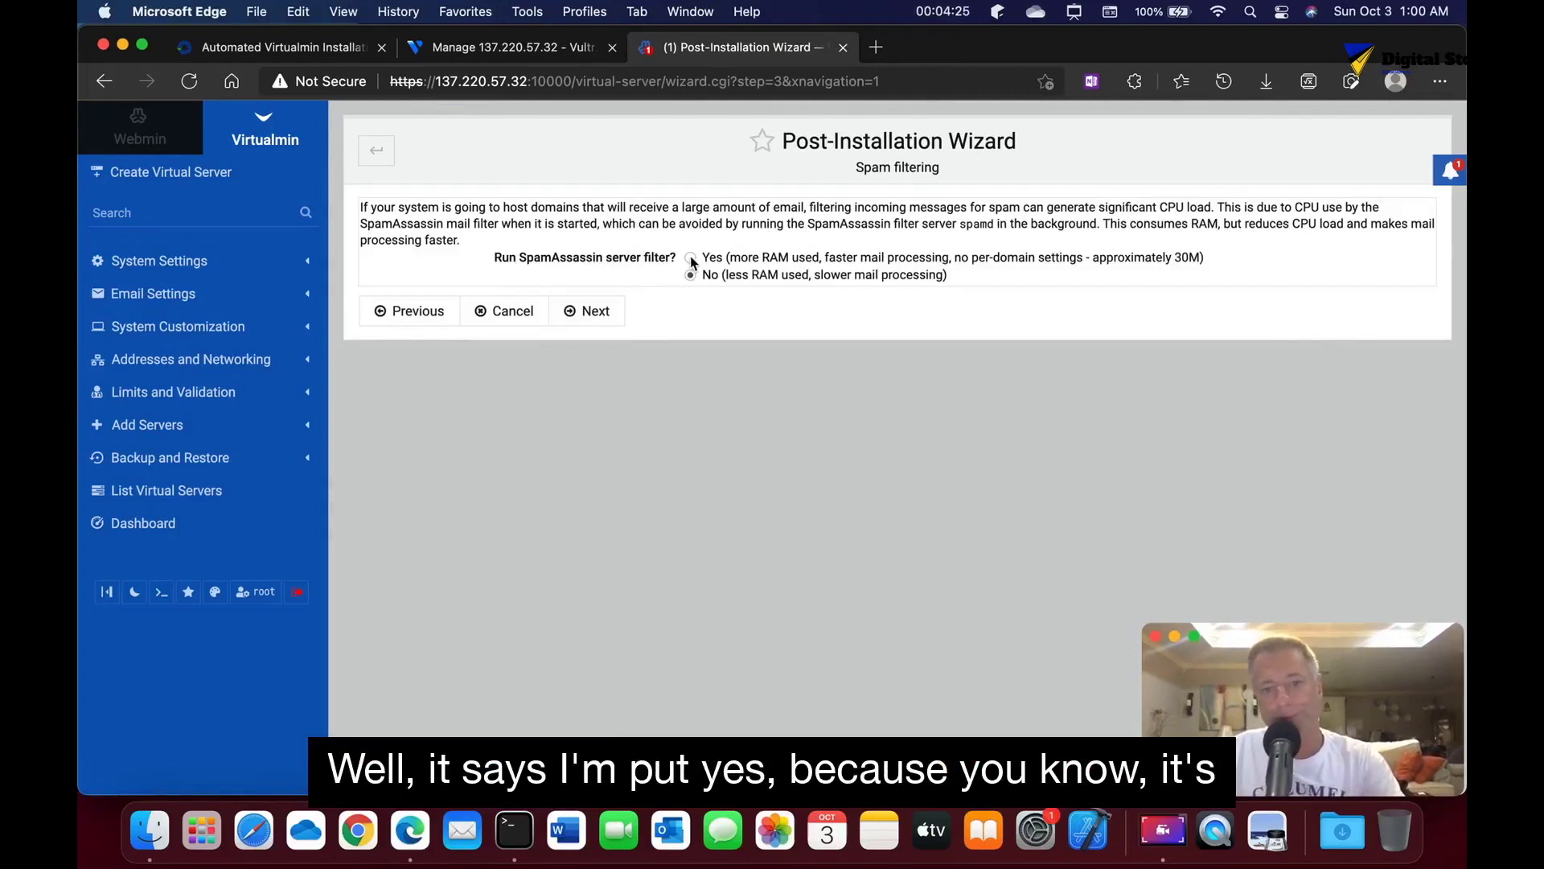
pyautogui.click(692, 257)
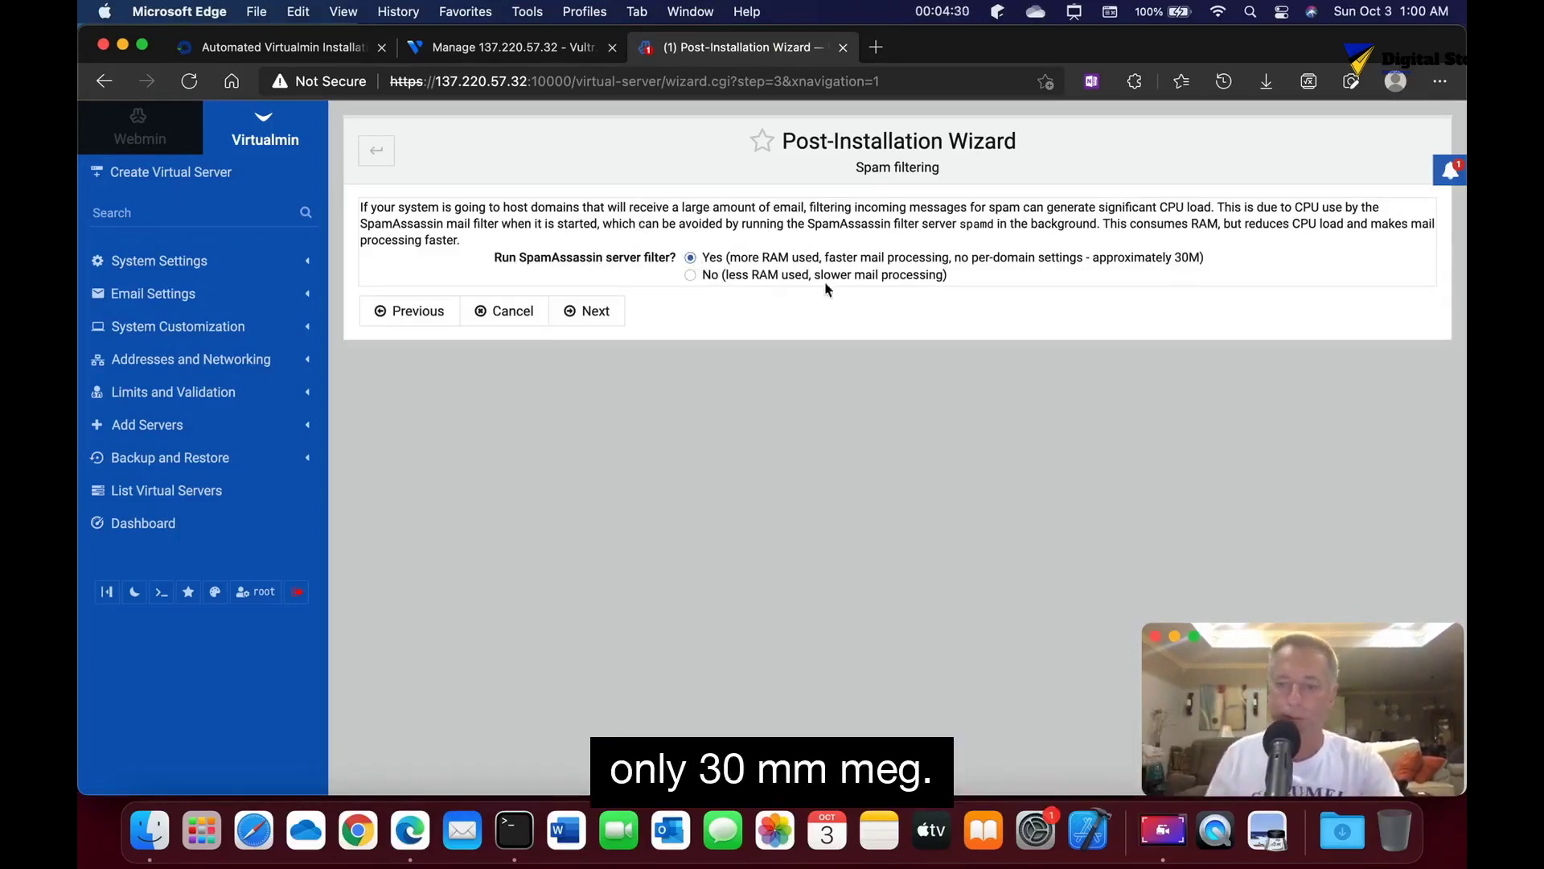
pyautogui.click(597, 309)
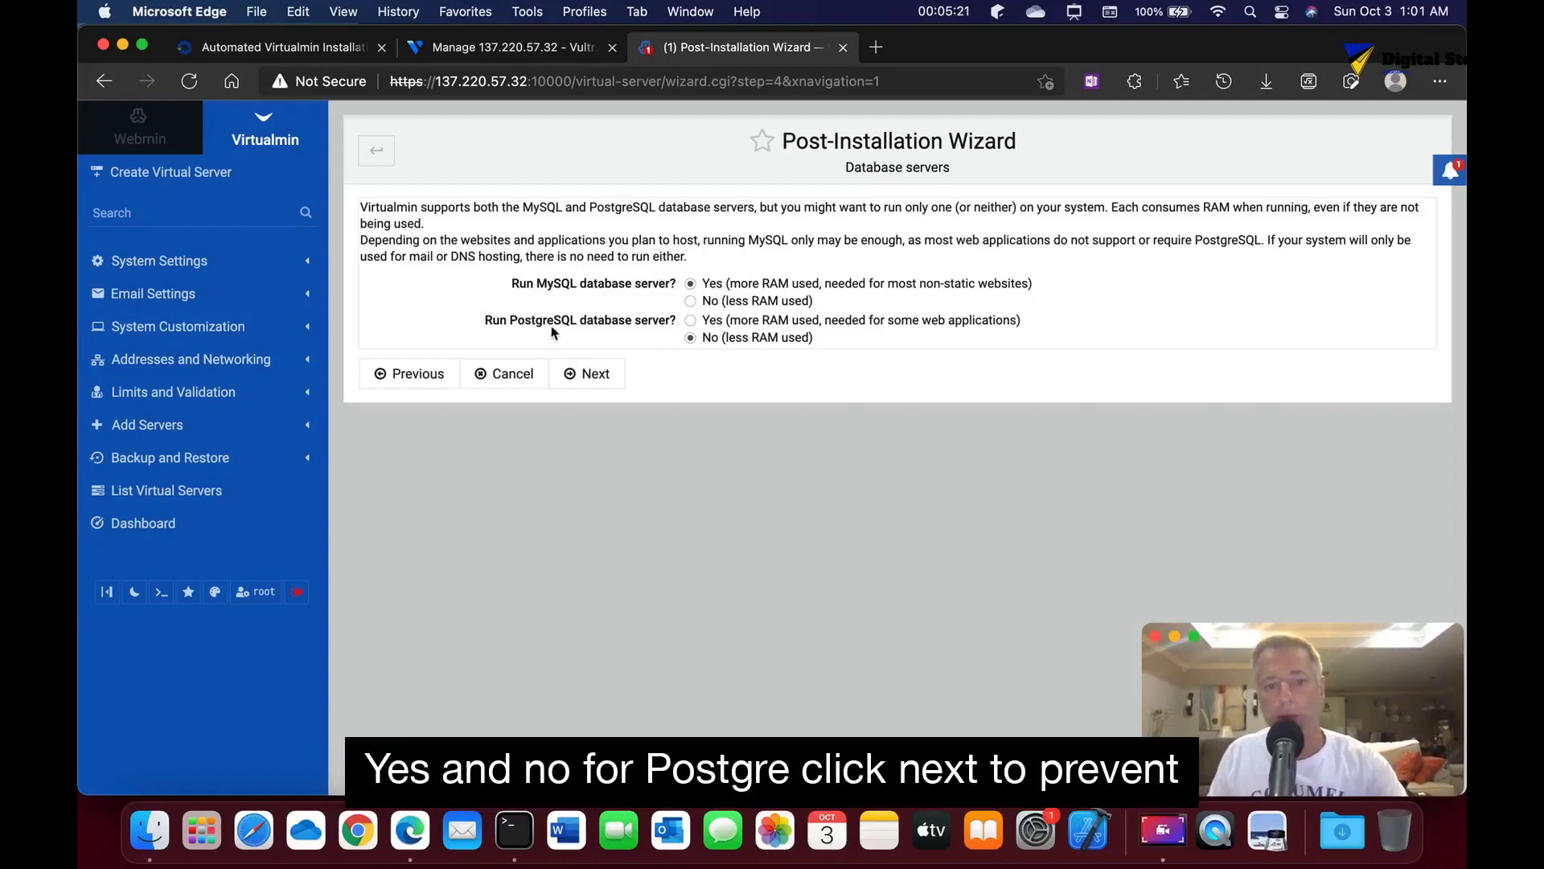
# Step: Select the generated MySQL root password on the password step and keep it
pyautogui.click(584, 375)
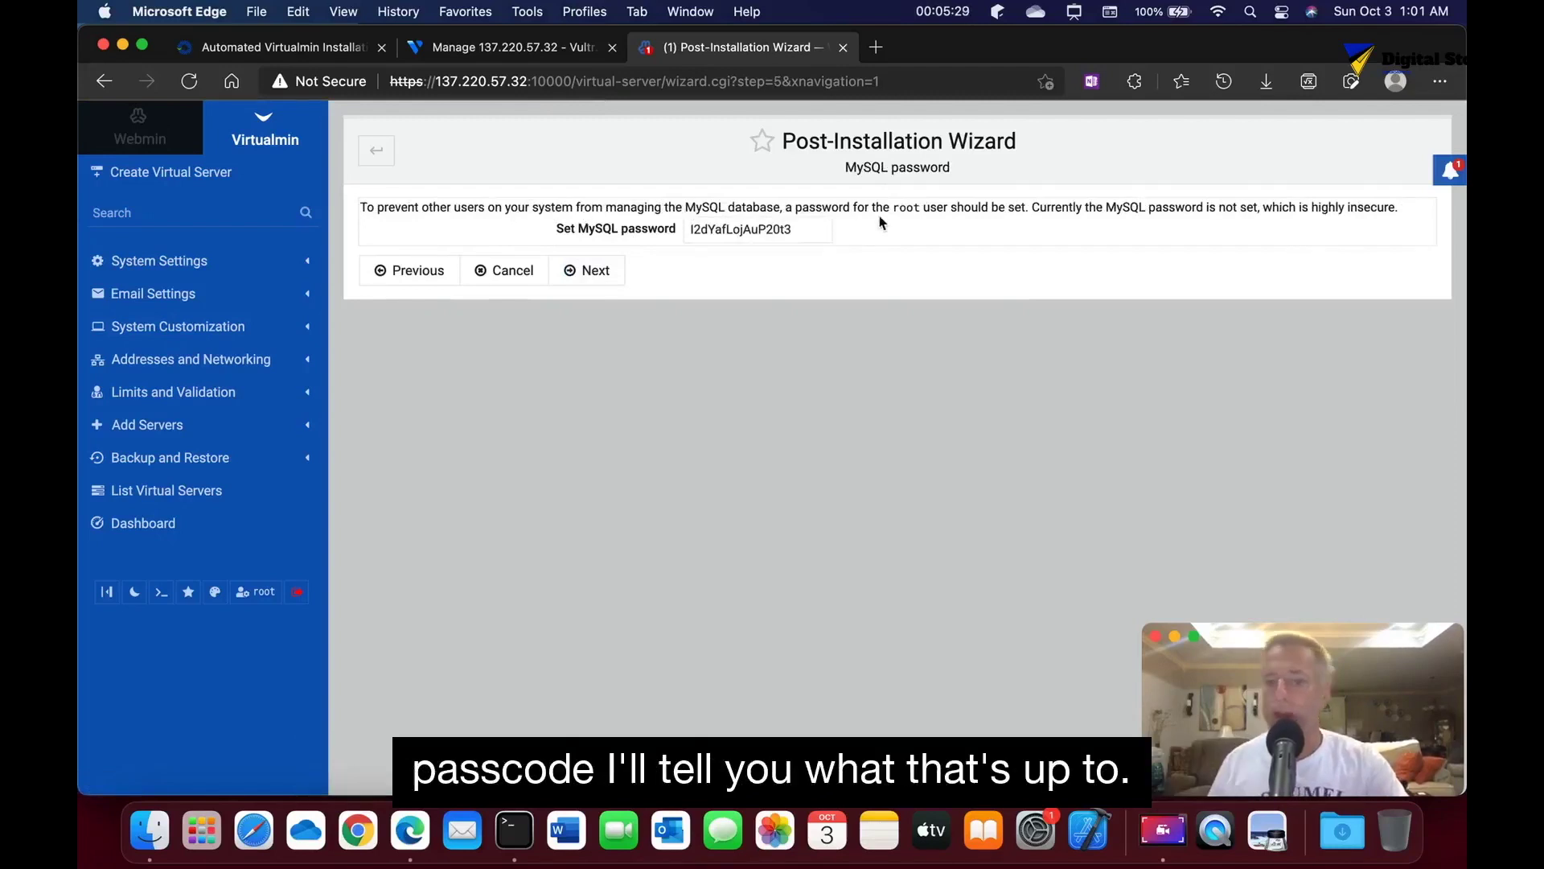
pyautogui.click(797, 230)
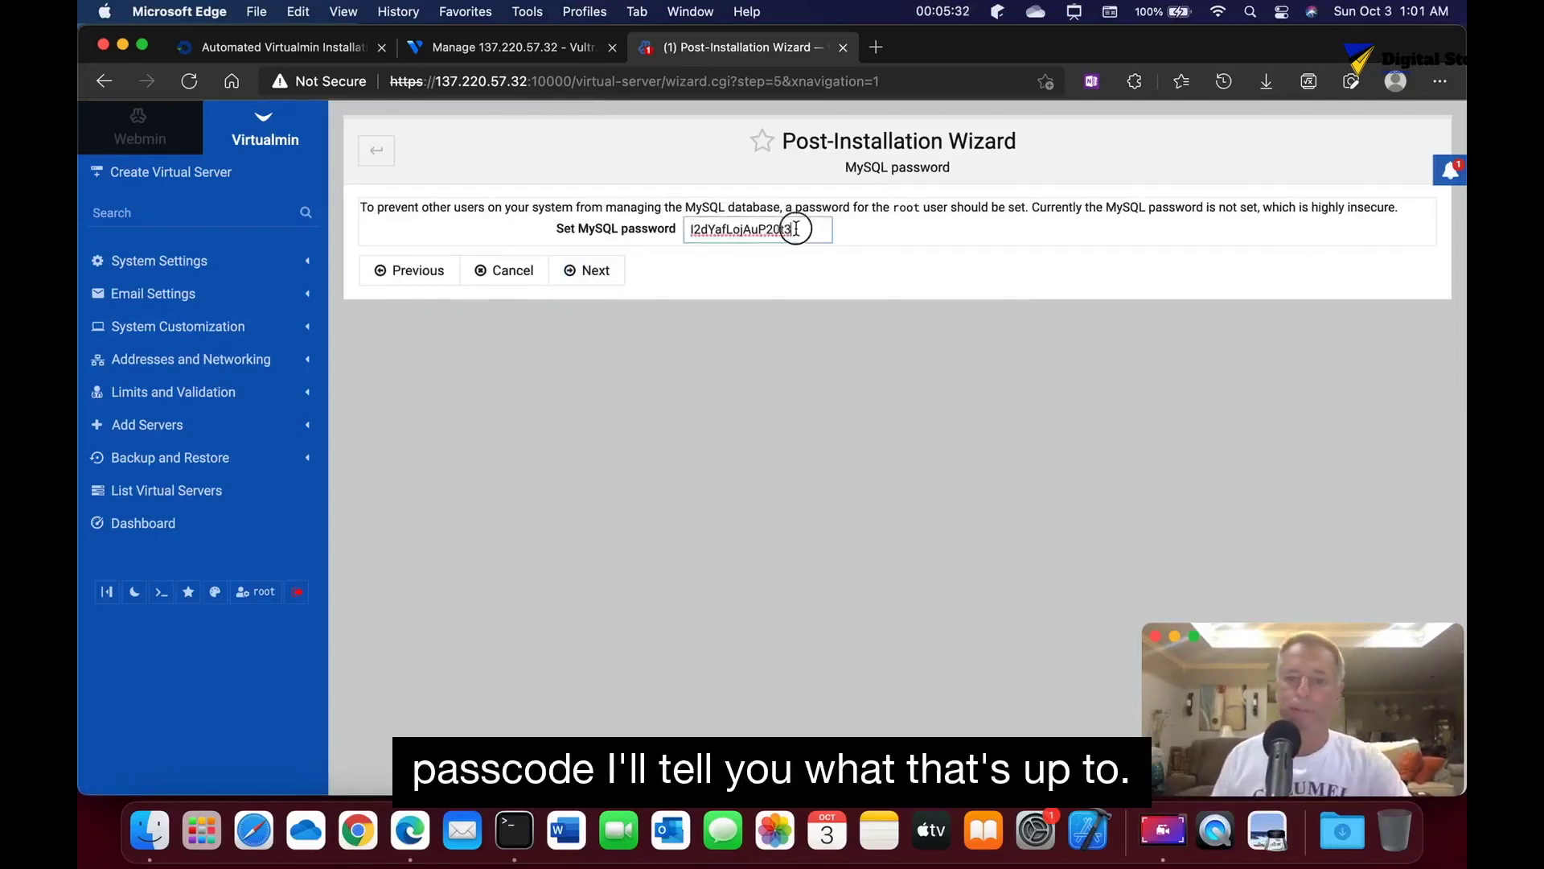
pyautogui.moveTo(797, 229); pyautogui.dragTo(674, 232)
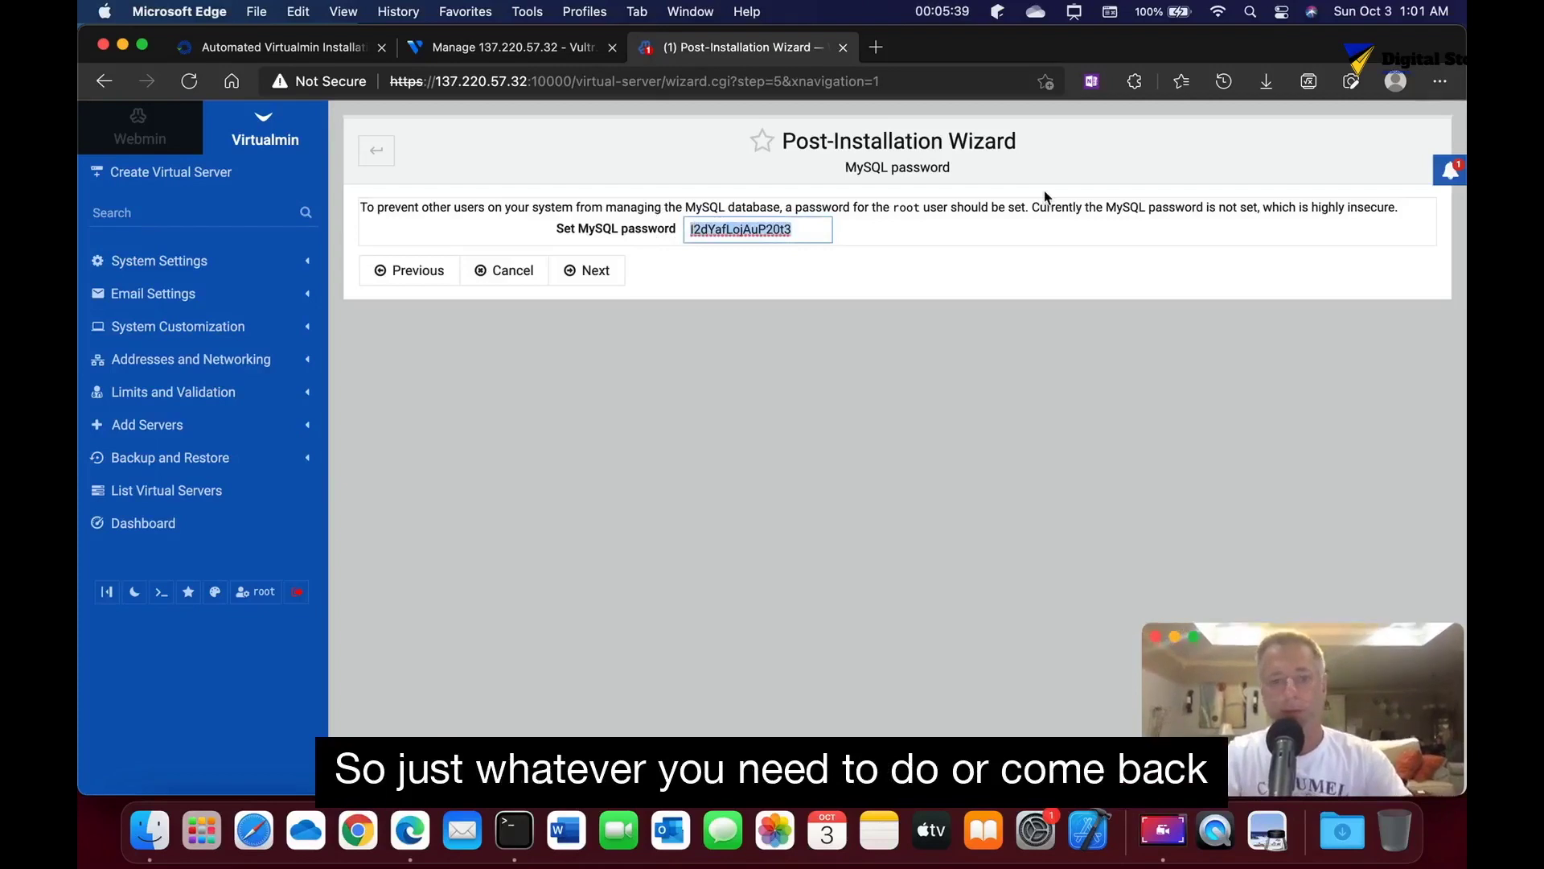
pyautogui.click(784, 268)
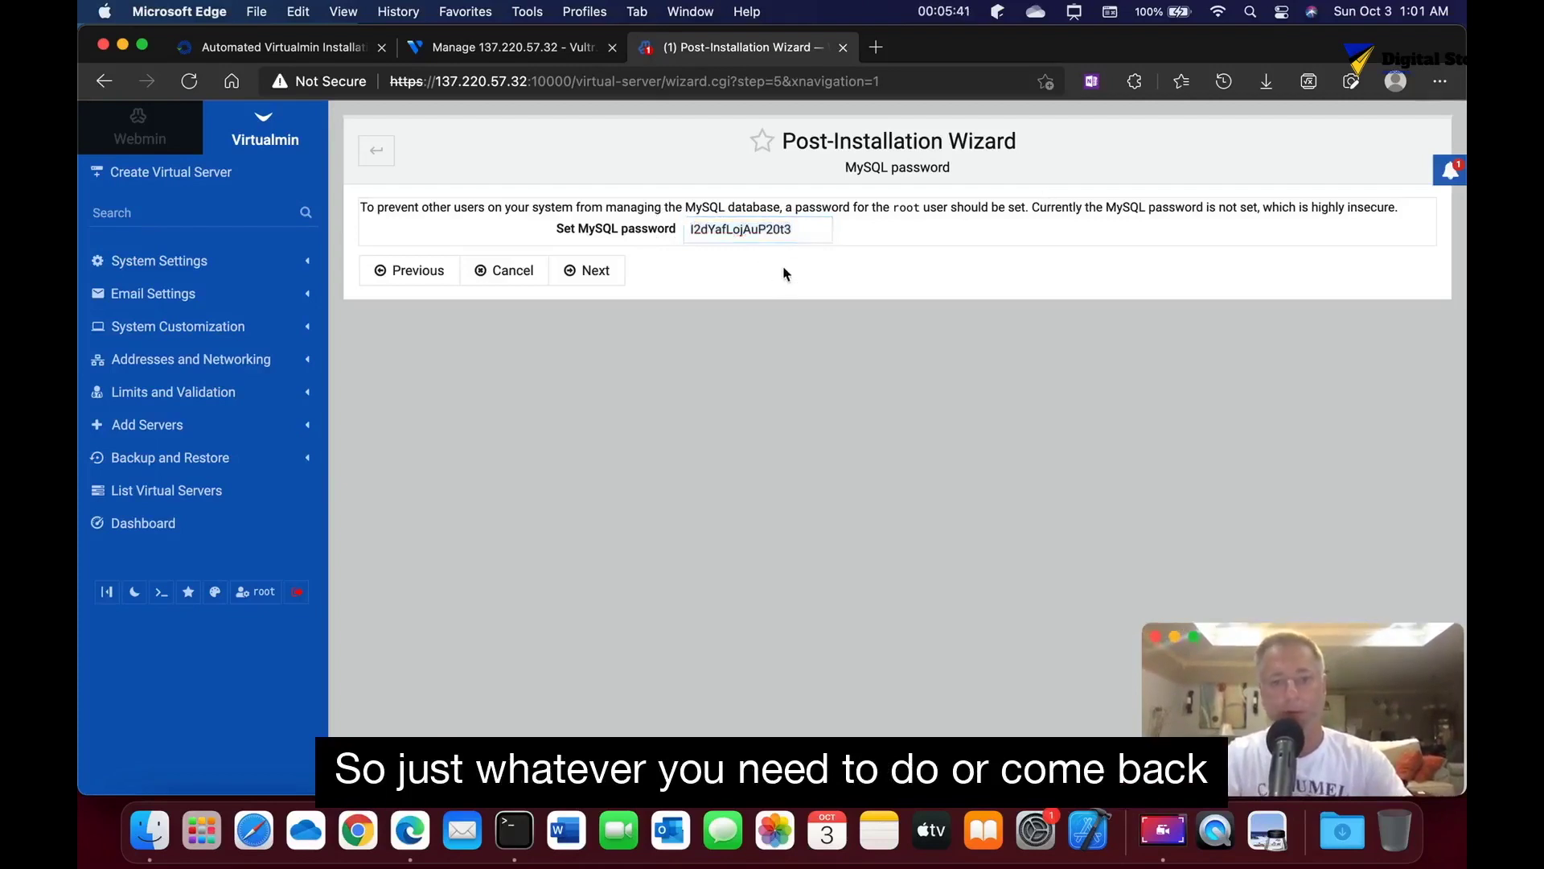
pyautogui.click(599, 271)
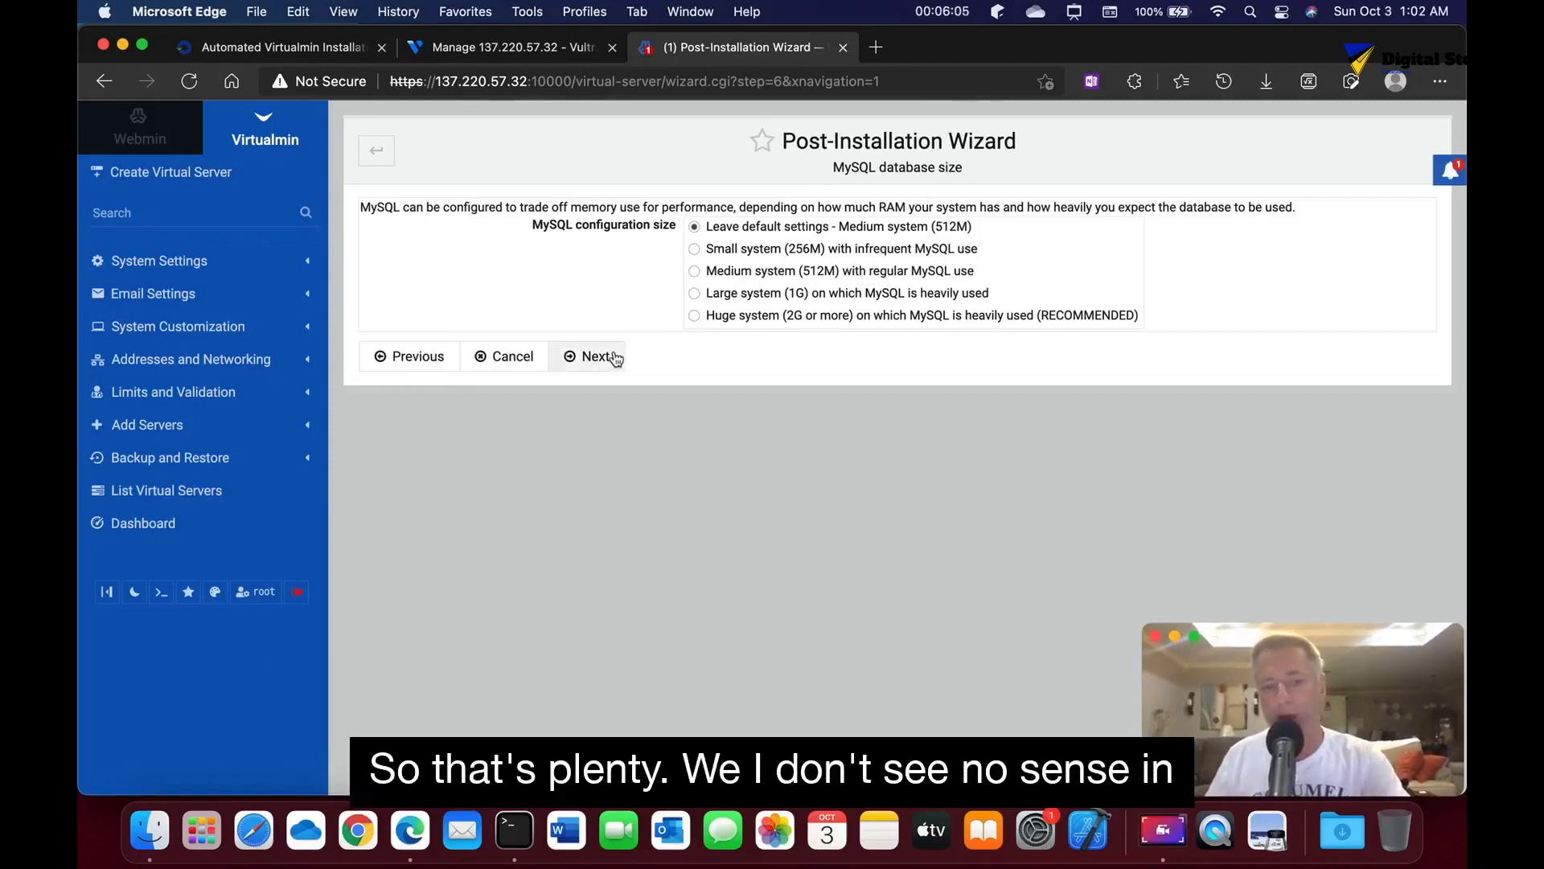
# Step: Keep the default MySQL size and set secondary nameservers ns1.virtualmin.com and ns2.virtualmin.com
pyautogui.click(588, 357)
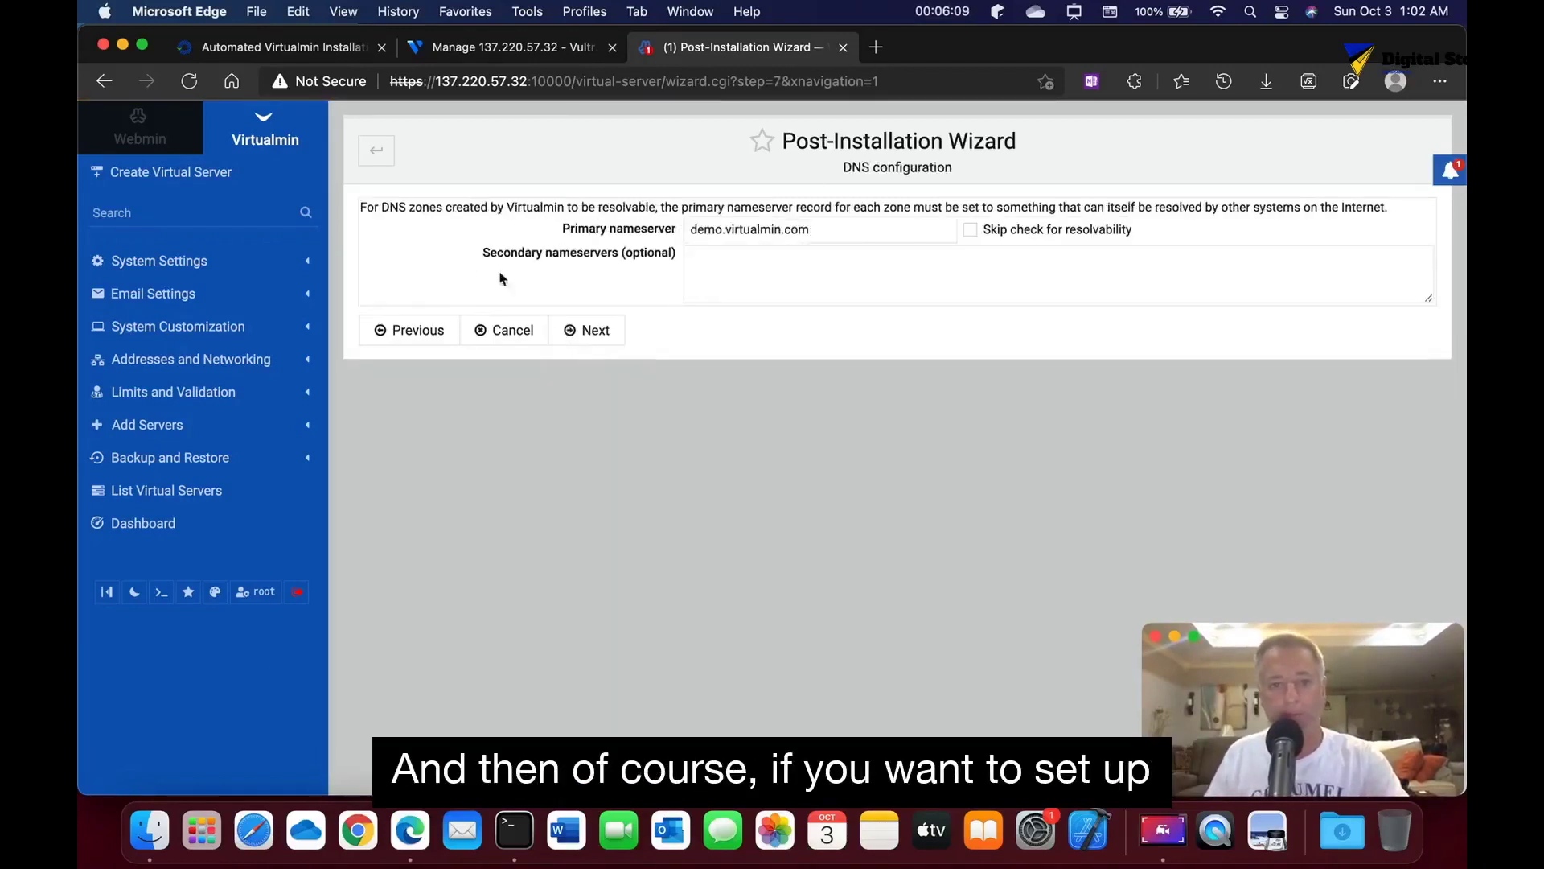
pyautogui.click(701, 264)
pyautogui.write('ns')
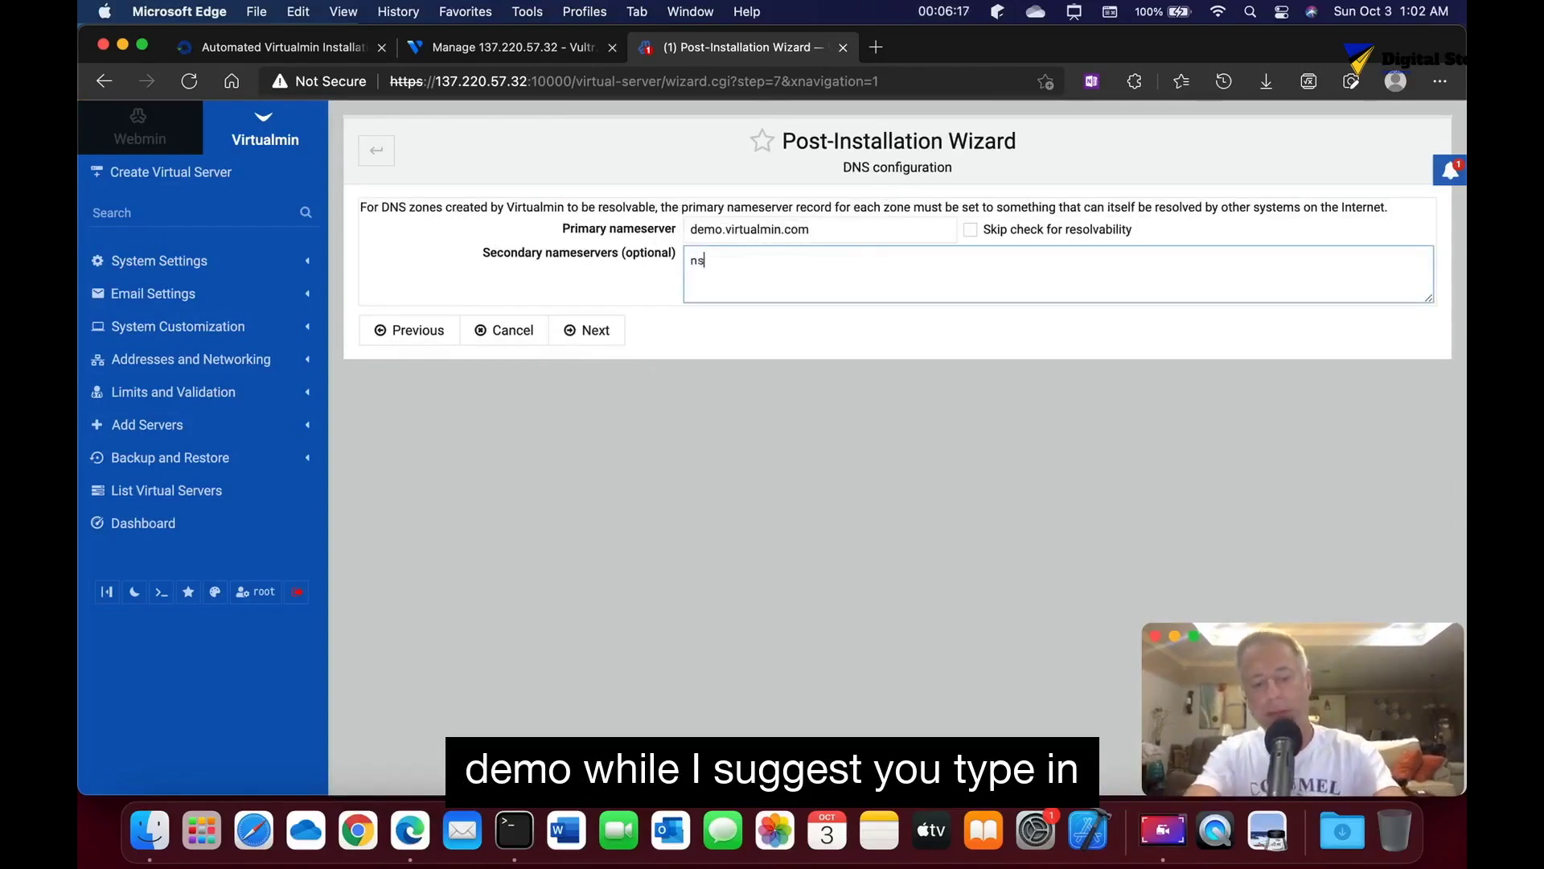
pyautogui.write('1.vir')
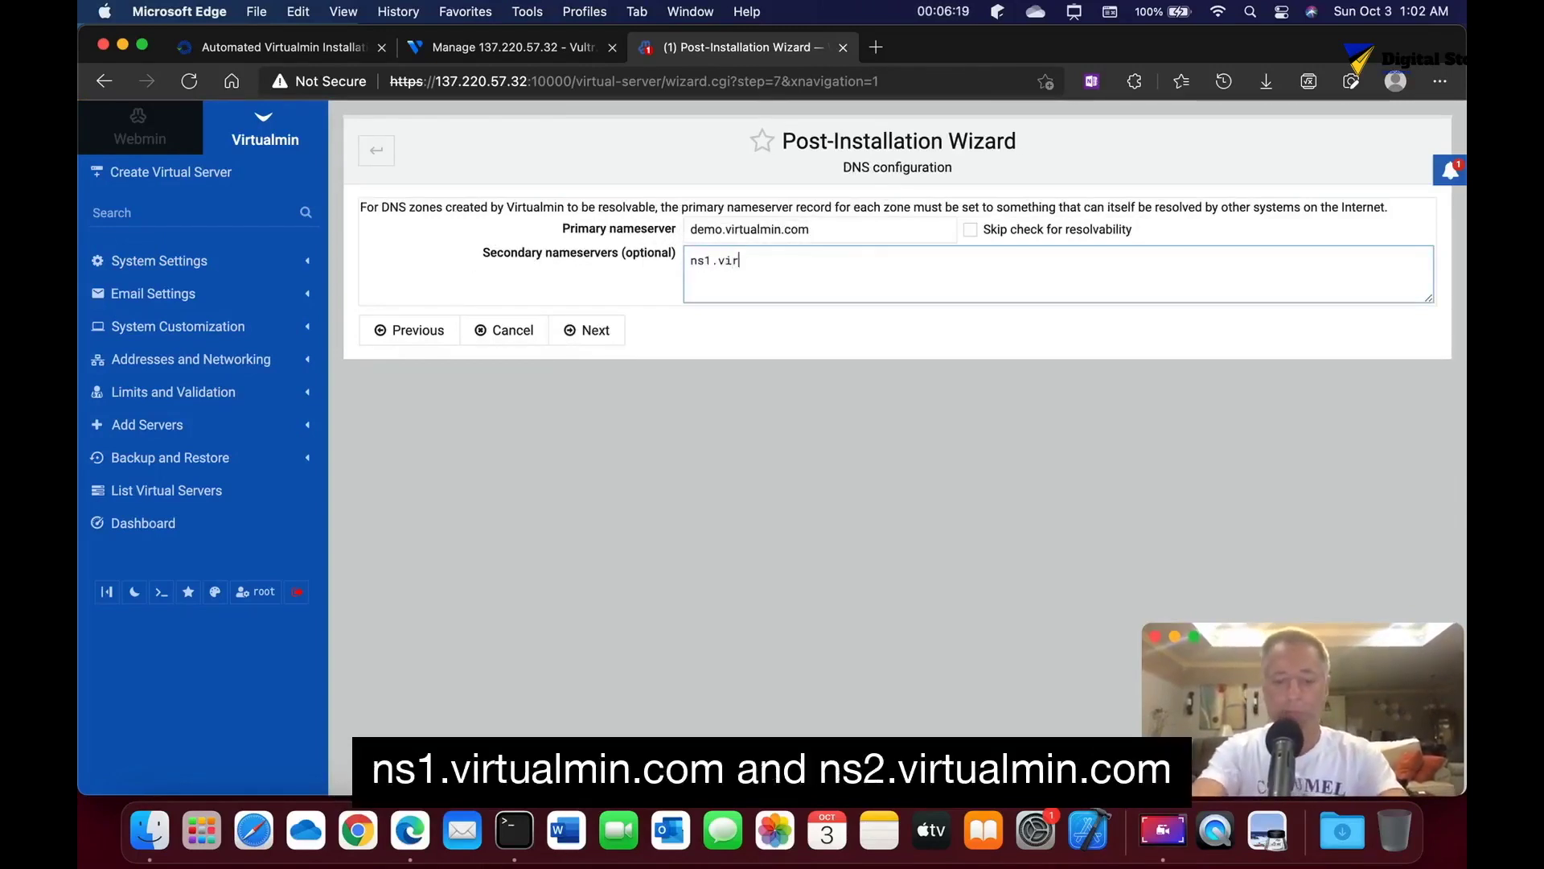
pyautogui.write('tual')
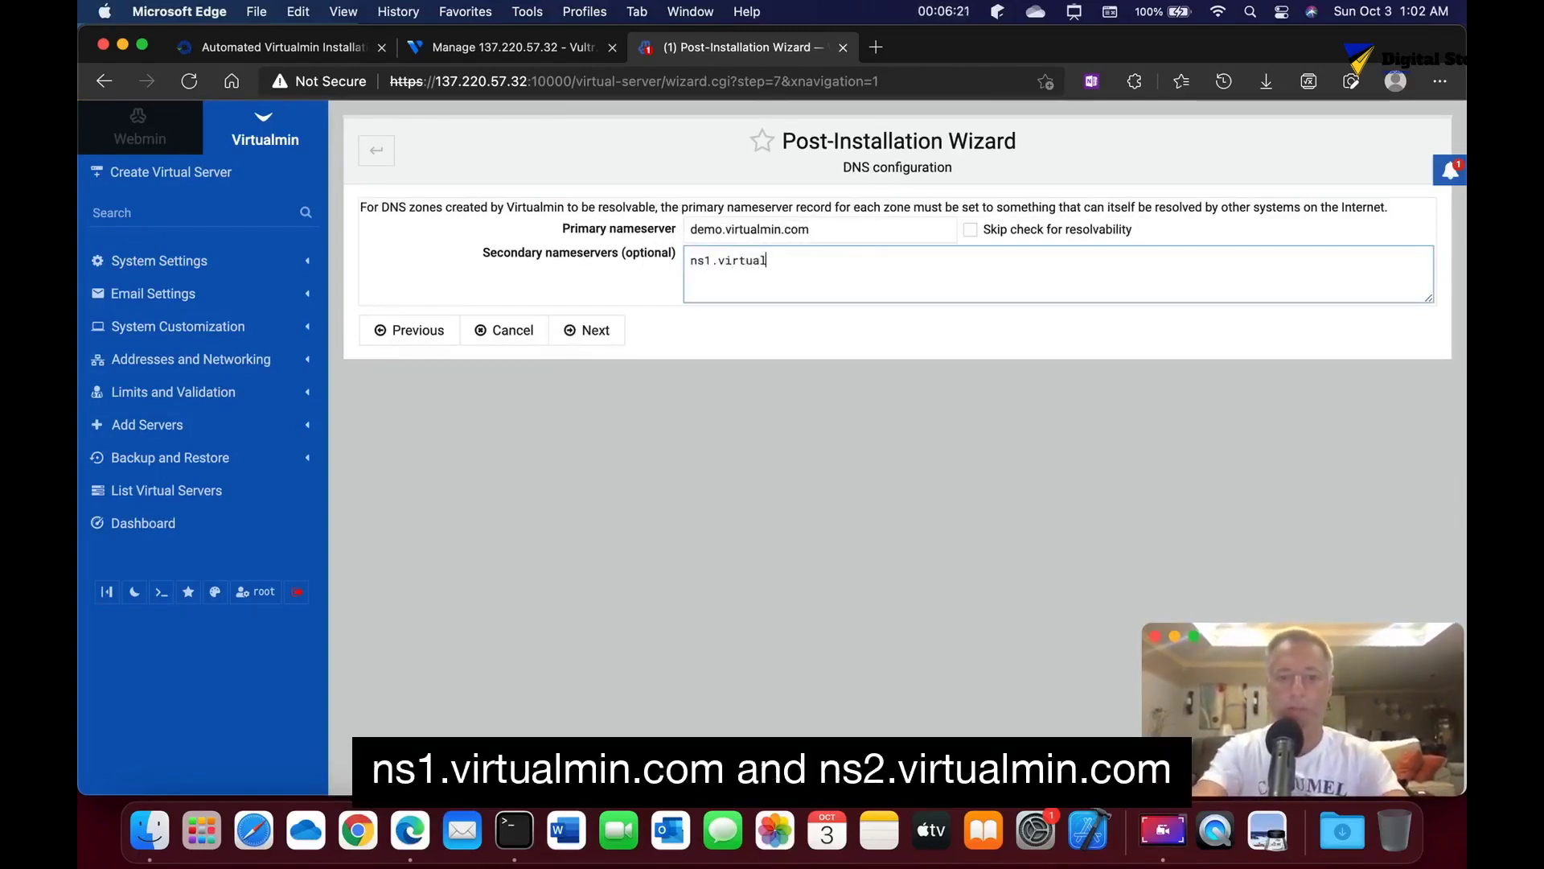
pyautogui.write('min.com')
pyautogui.press('Return')
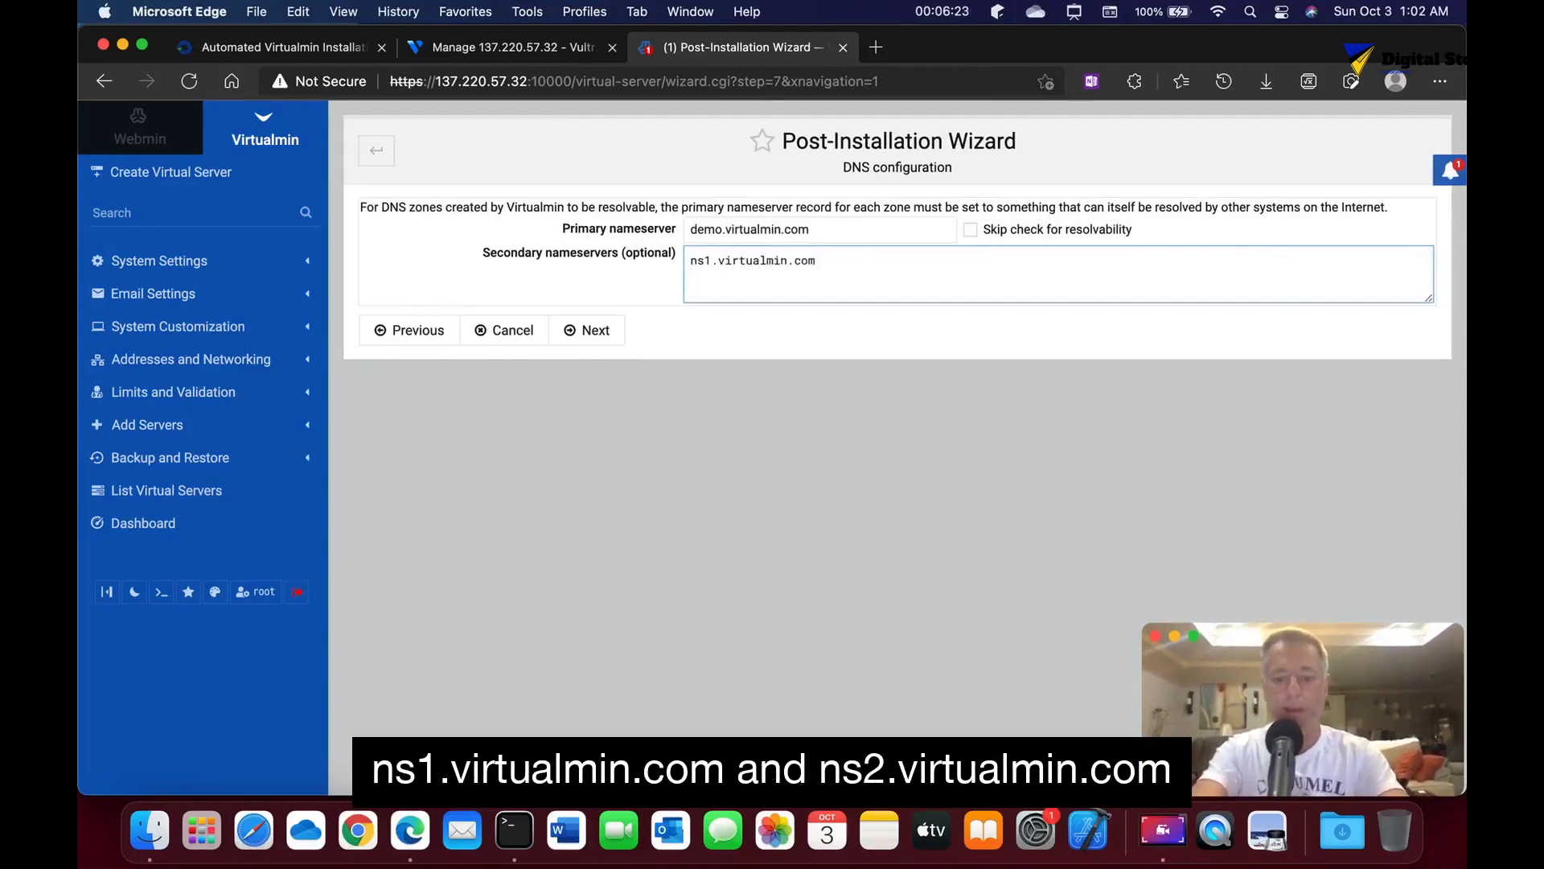
pyautogui.write('.')
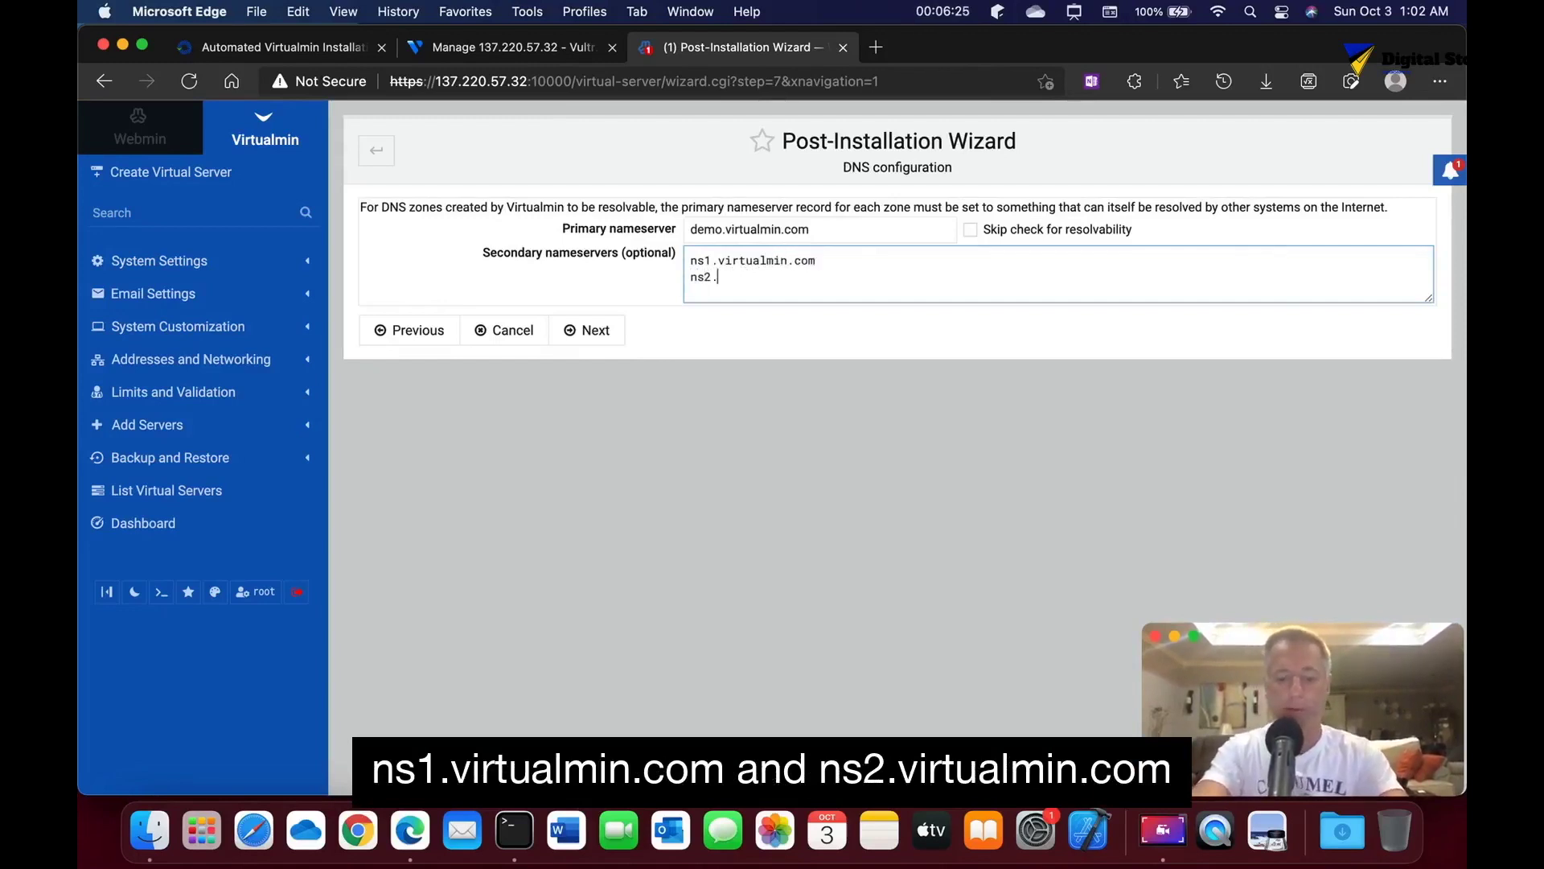
pyautogui.write('virtualm')
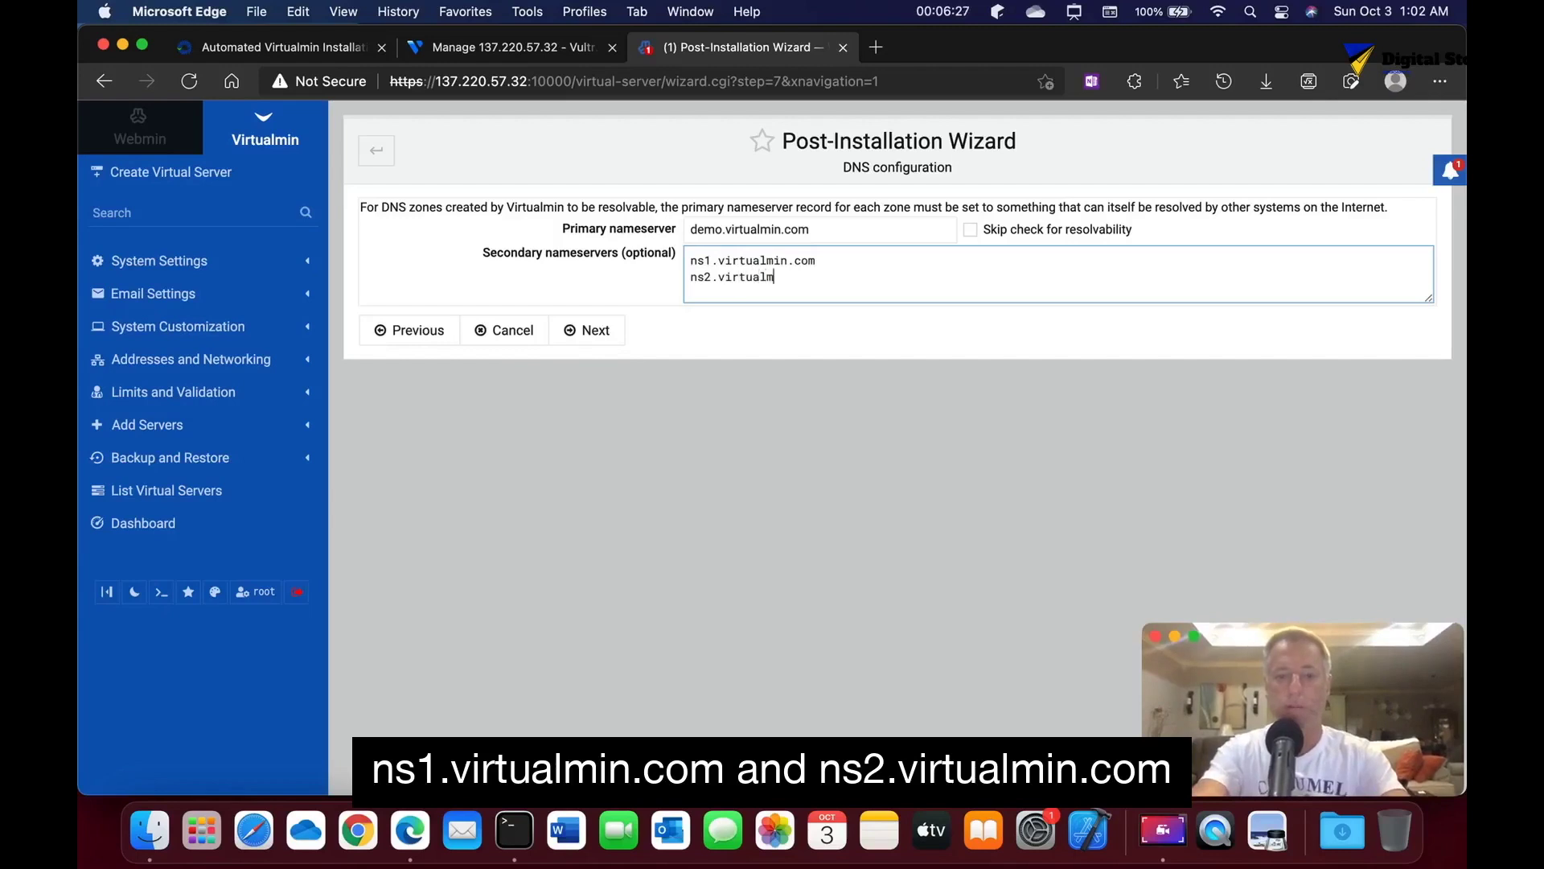
pyautogui.write('in.com')
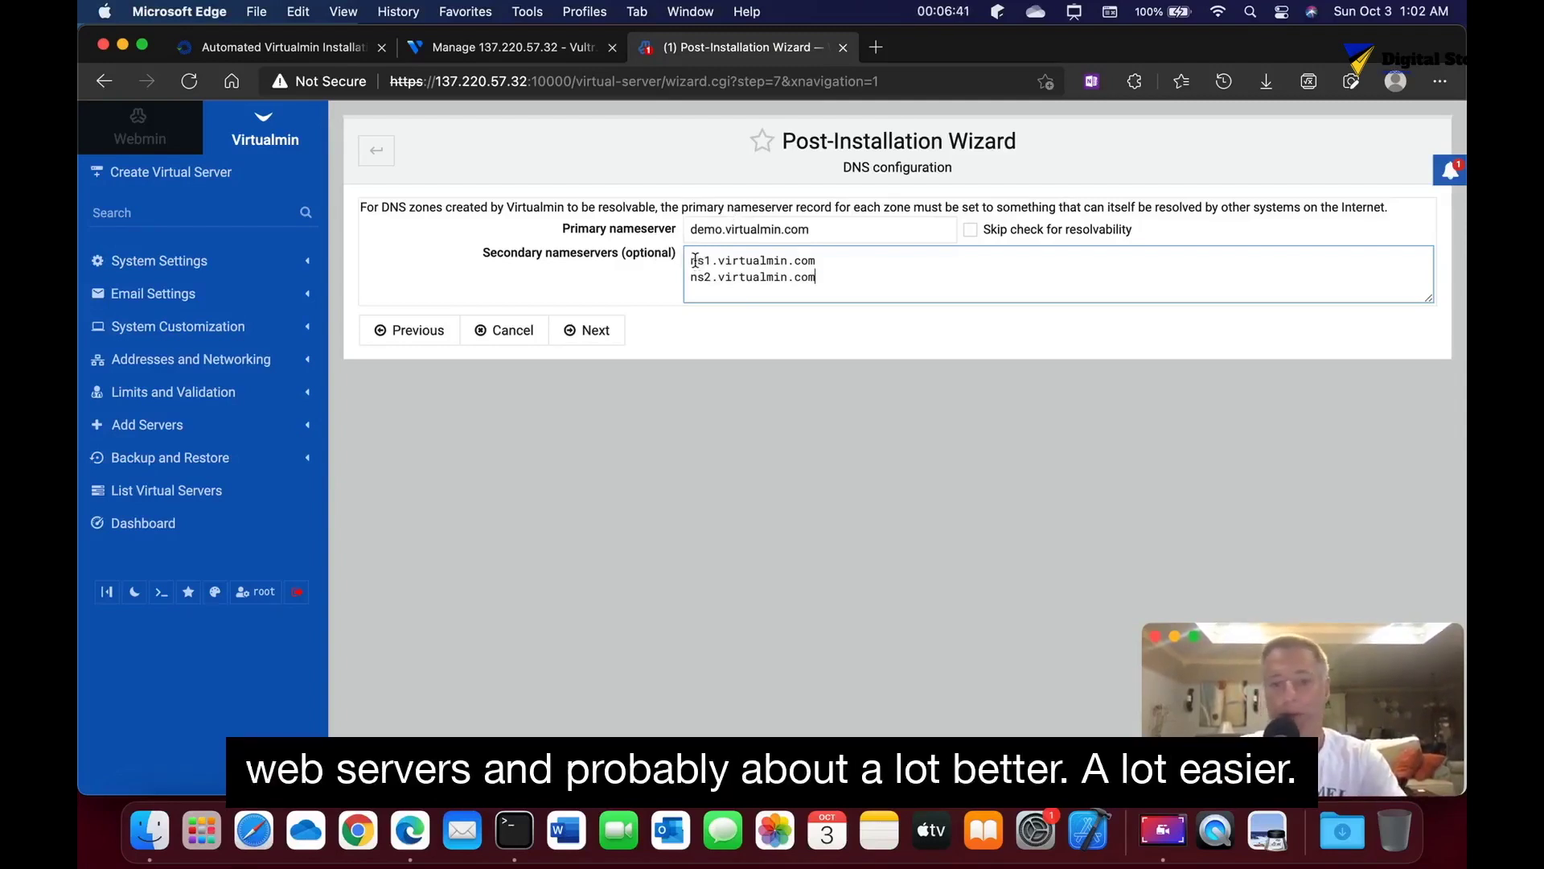
pyautogui.click(608, 339)
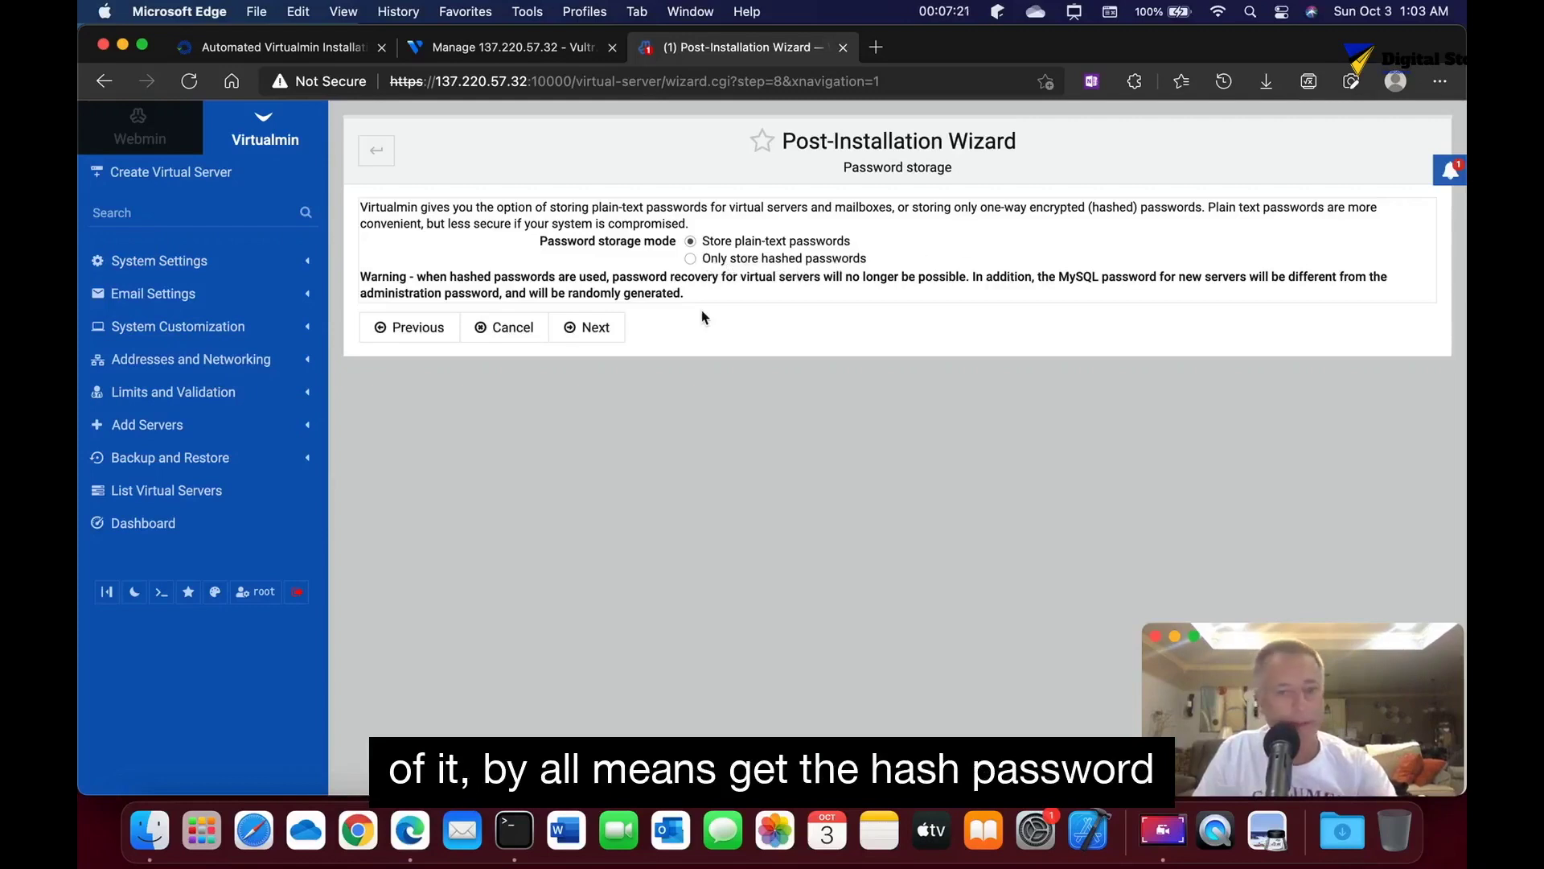
# Step: Keep plain-text password storage, choose a Let's Encrypt certificate for demo.virtualmin.com, and finish the wizard
pyautogui.click(596, 327)
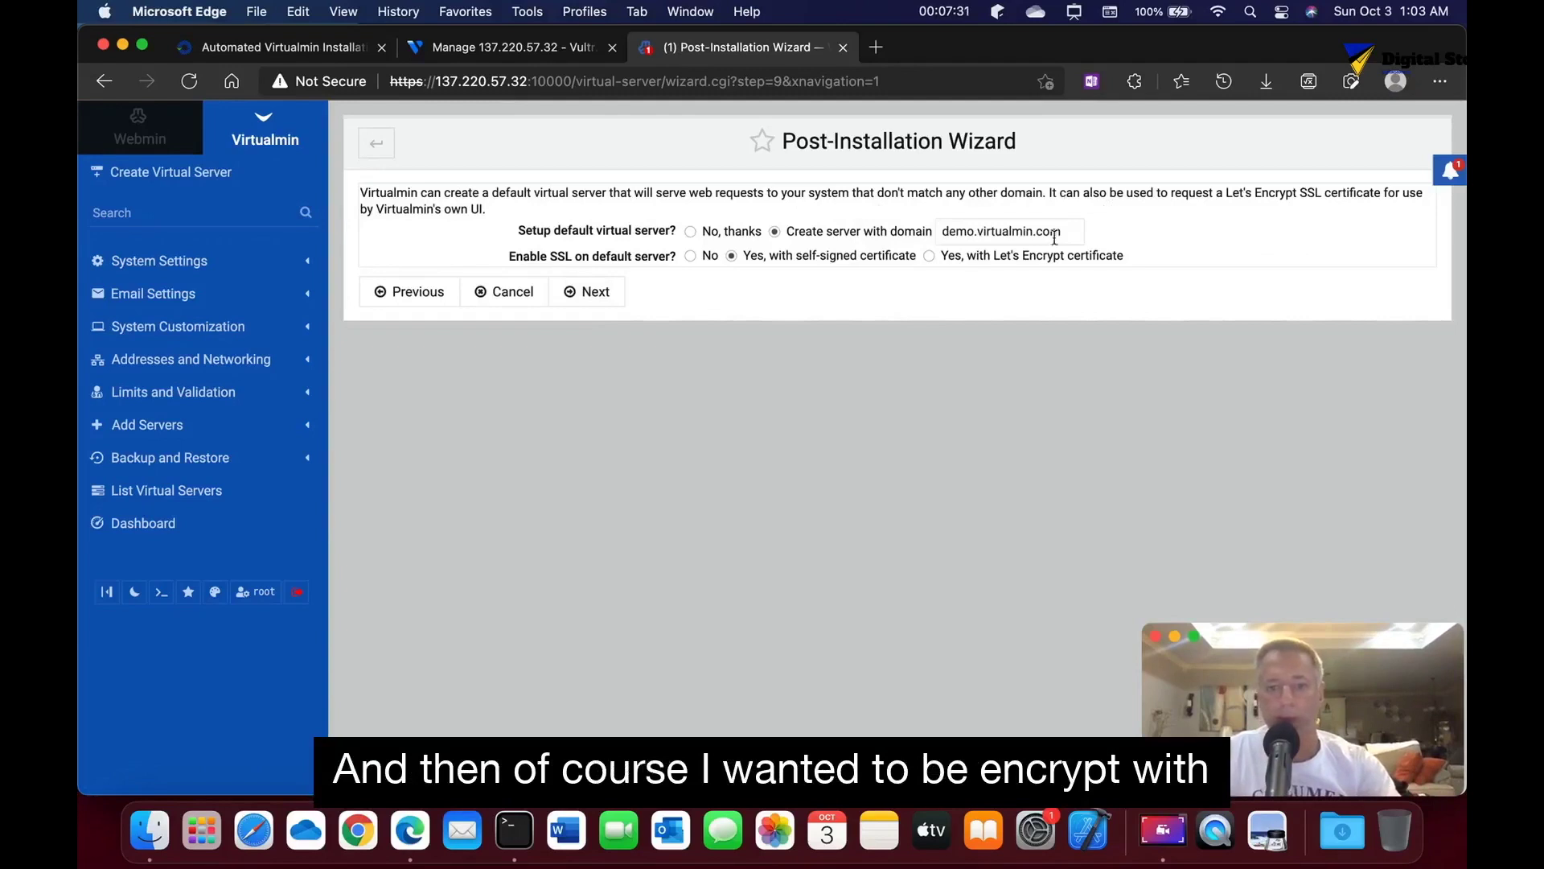
pyautogui.click(930, 256)
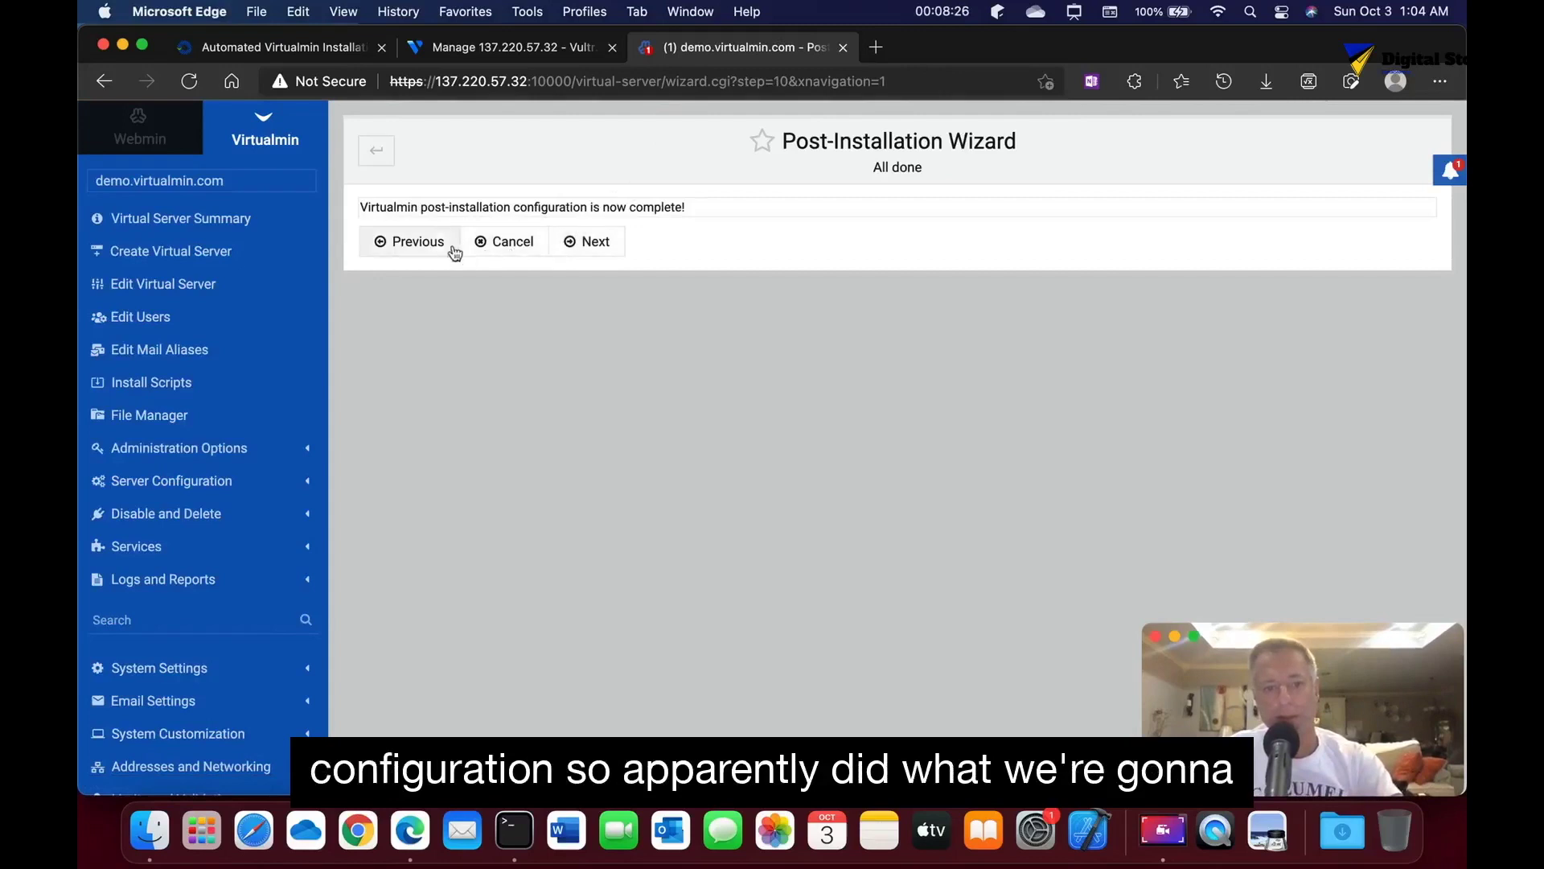
pyautogui.click(586, 243)
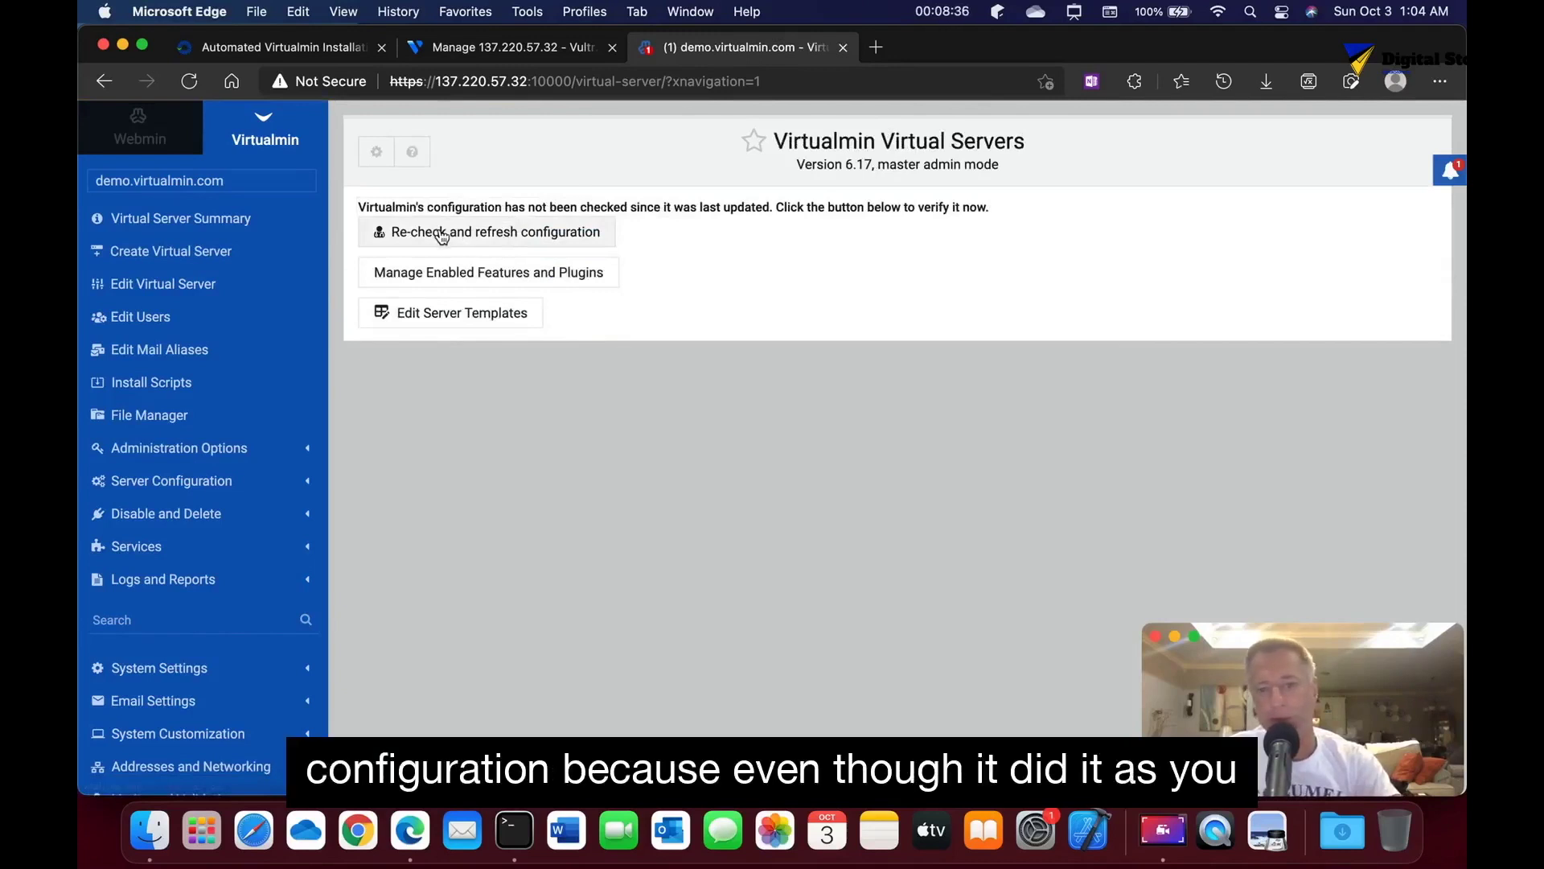
# Step: Re-check the Virtualmin configuration, which reports ClamAV's clamscan not working
pyautogui.click(440, 233)
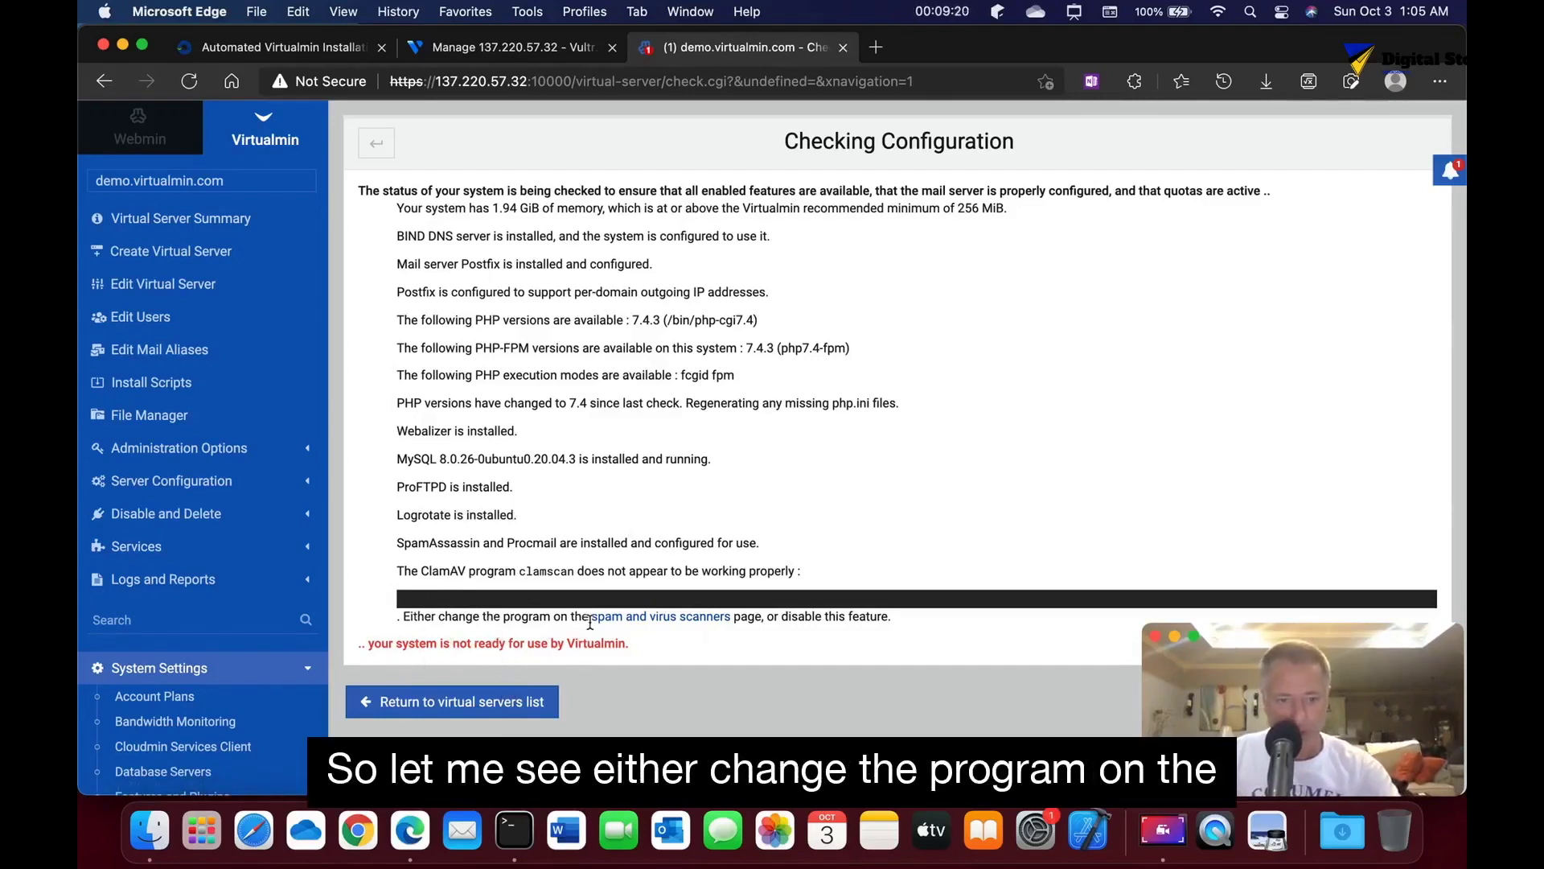
# Step: Stop the SpamAssassin server, disable it at boot, and return to spam and virus scanning
pyautogui.click(639, 620)
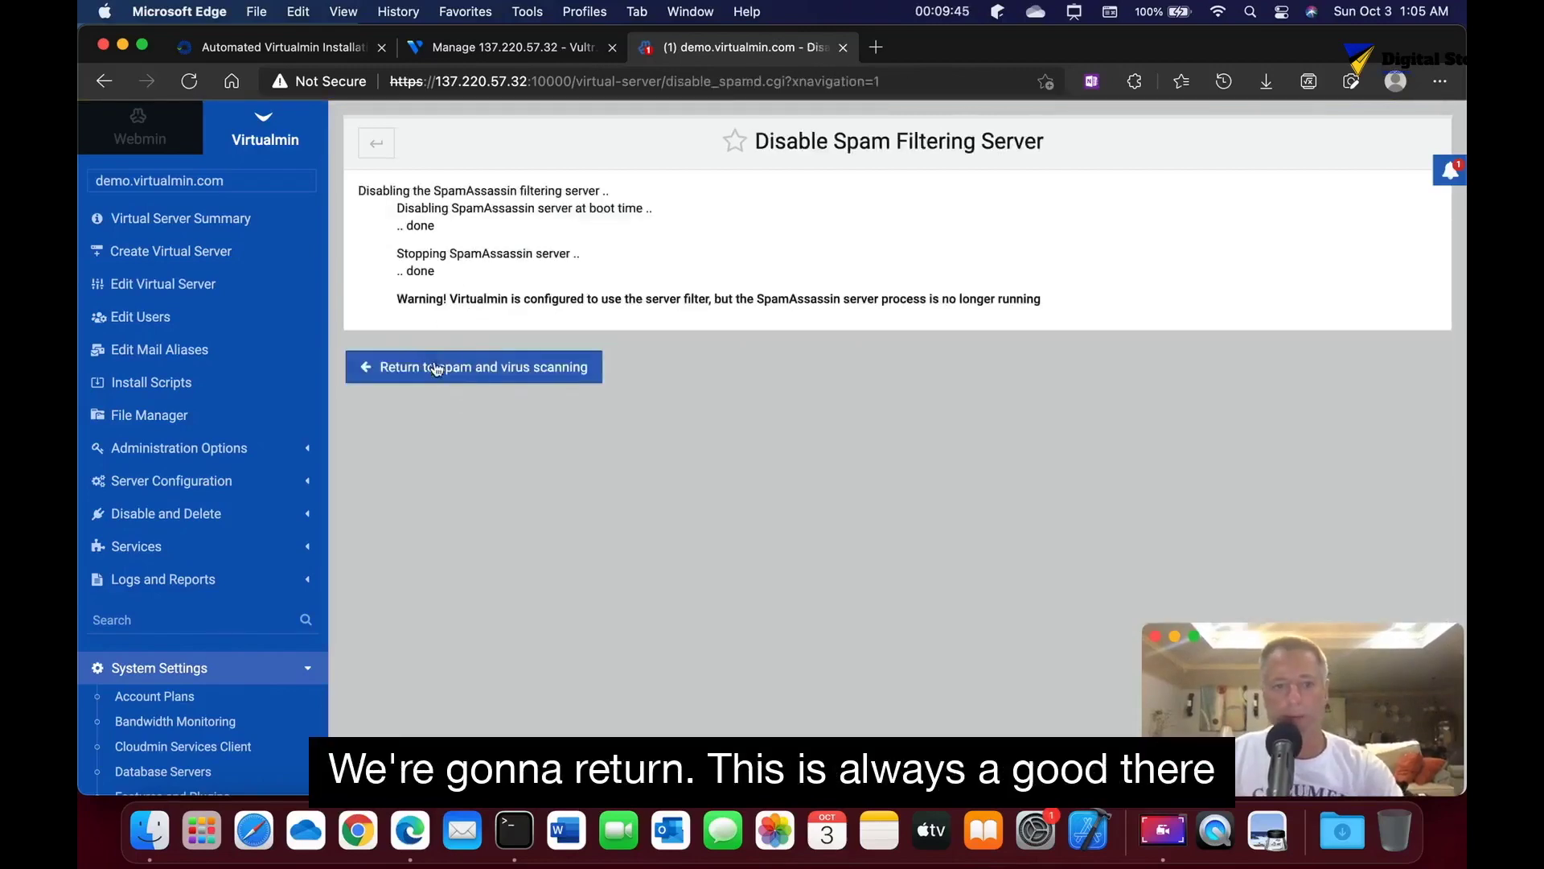
pyautogui.click(434, 370)
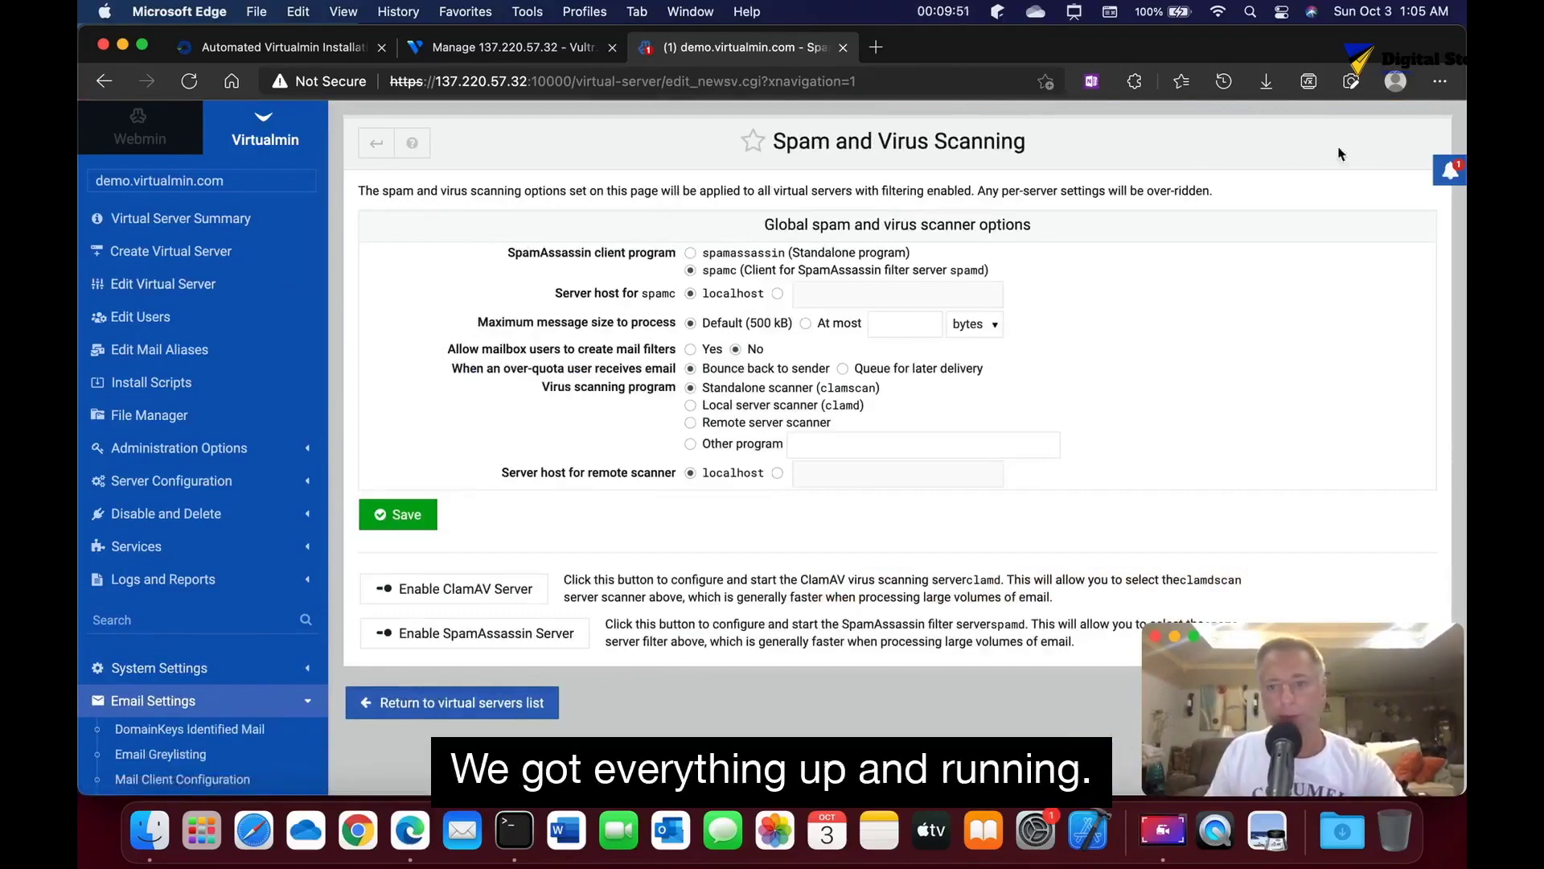
# Step: Look through the side panel's Notifications and Favorites, then review the dashboard's CPU, memory and disk usage
pyautogui.click(1447, 171)
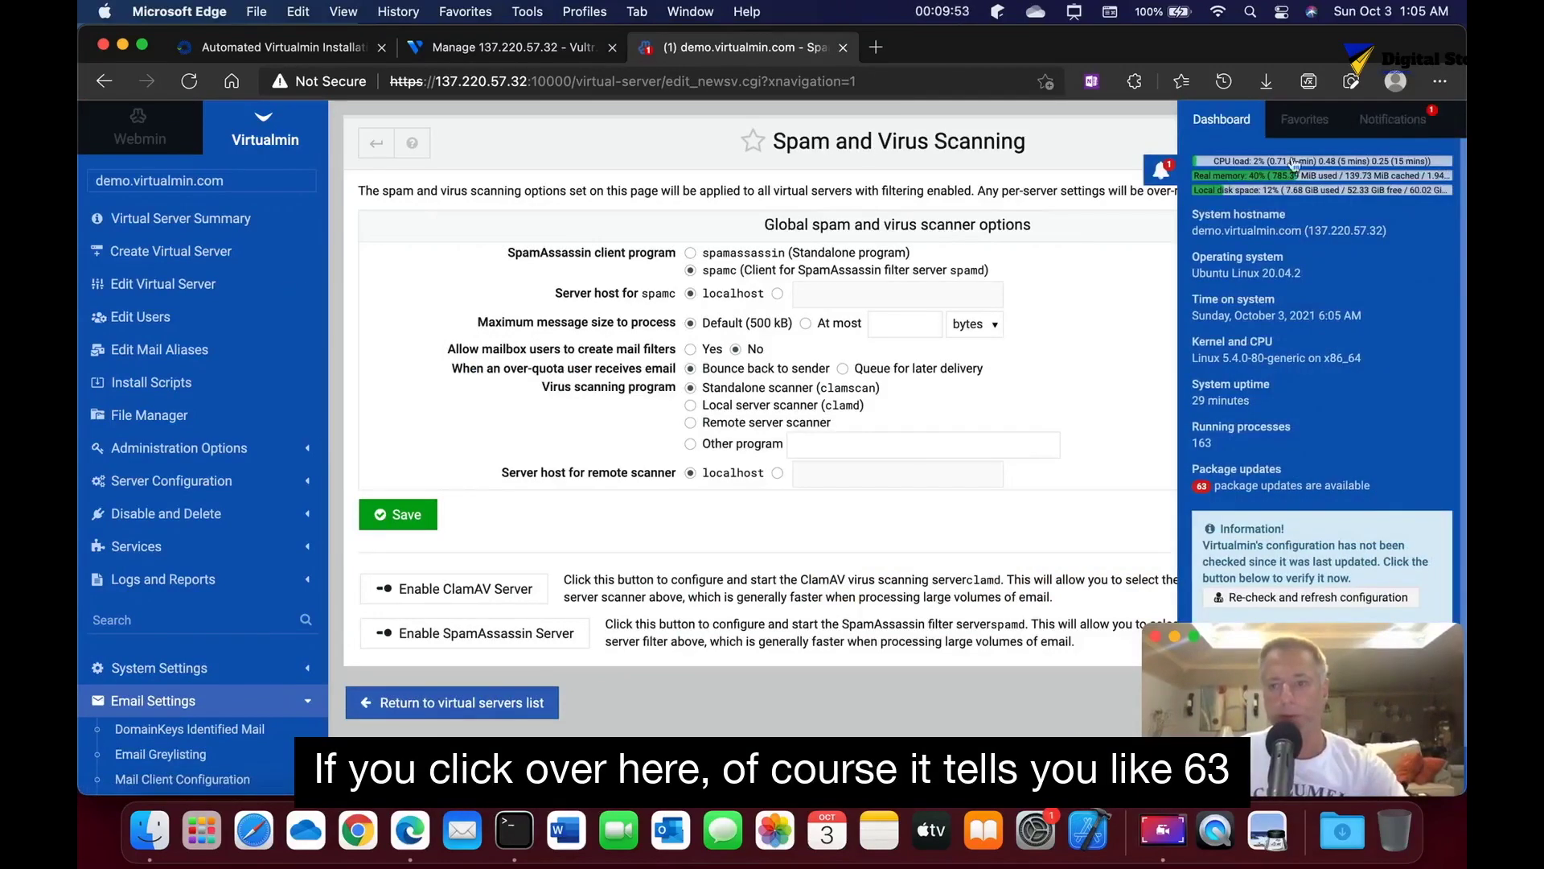
pyautogui.click(1392, 119)
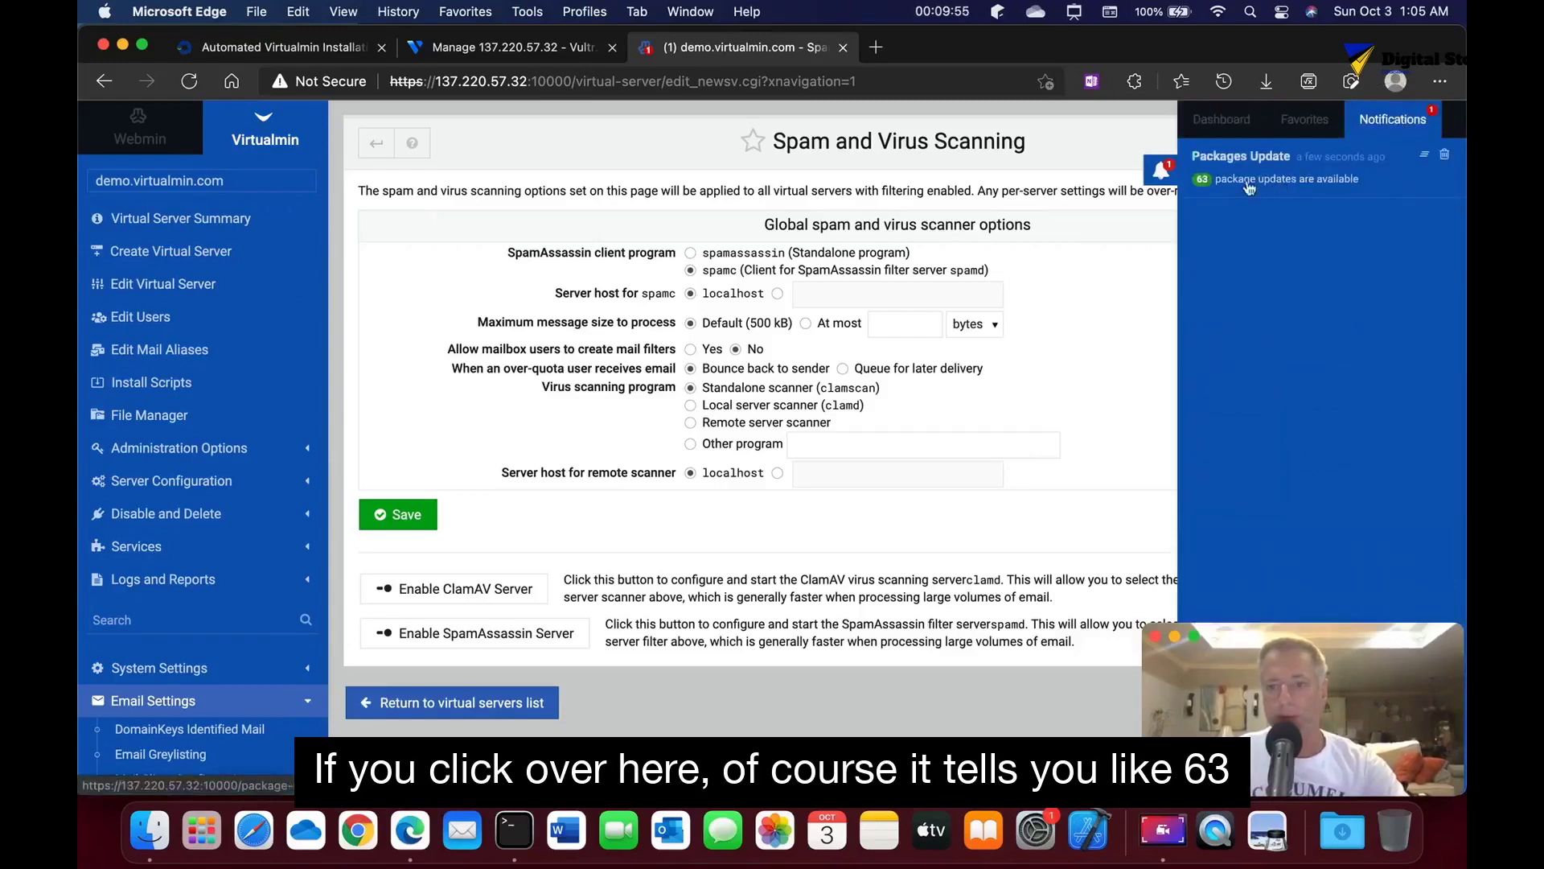
pyautogui.click(1306, 124)
pyautogui.click(1246, 132)
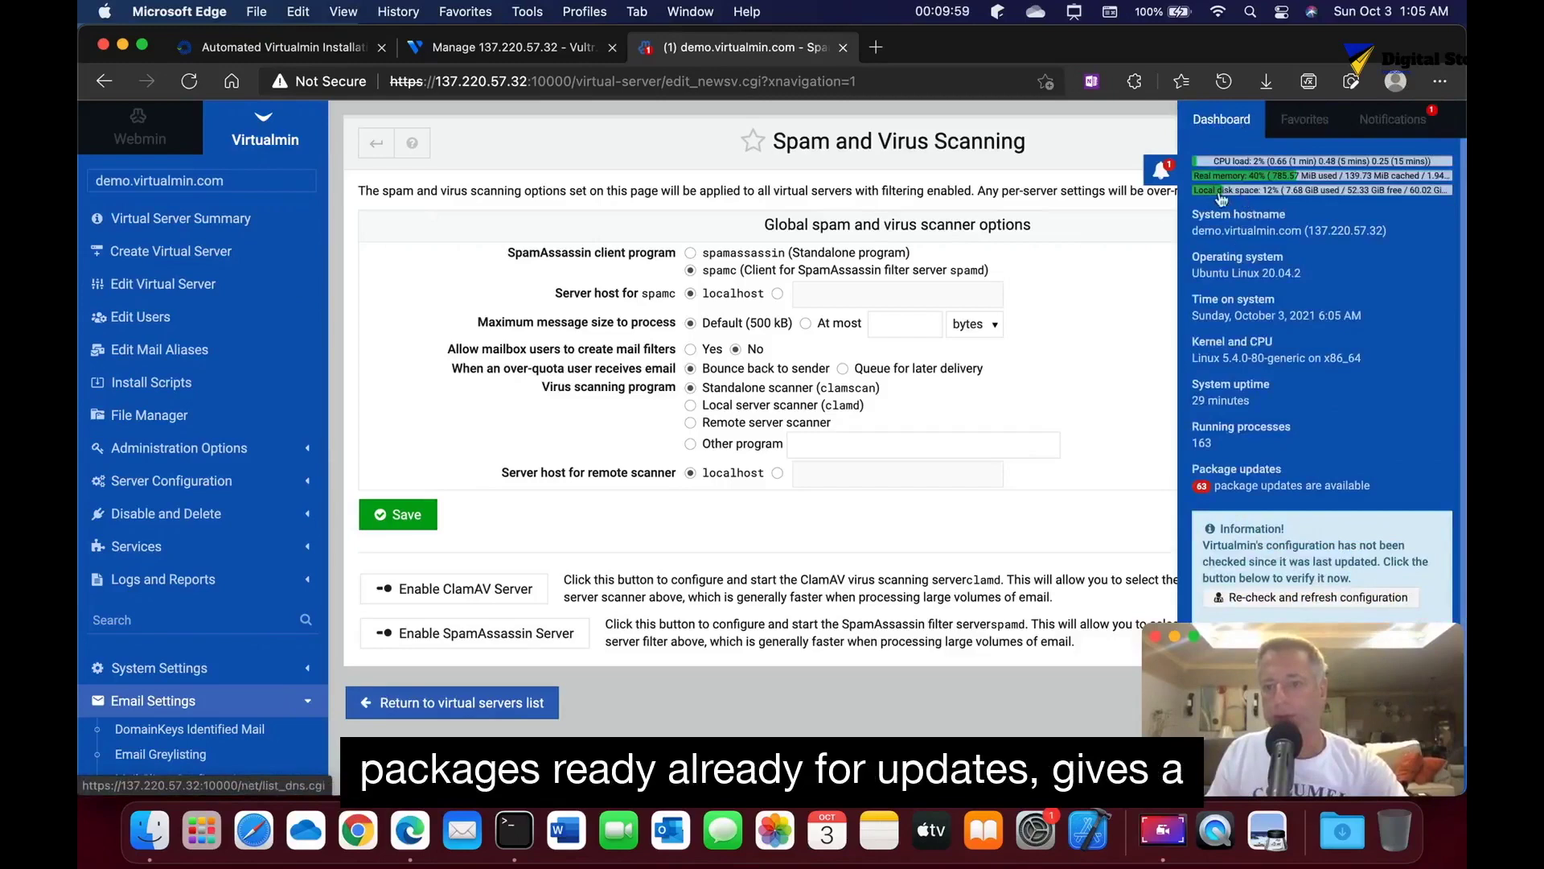
pyautogui.scroll(-1, 1222, 201)
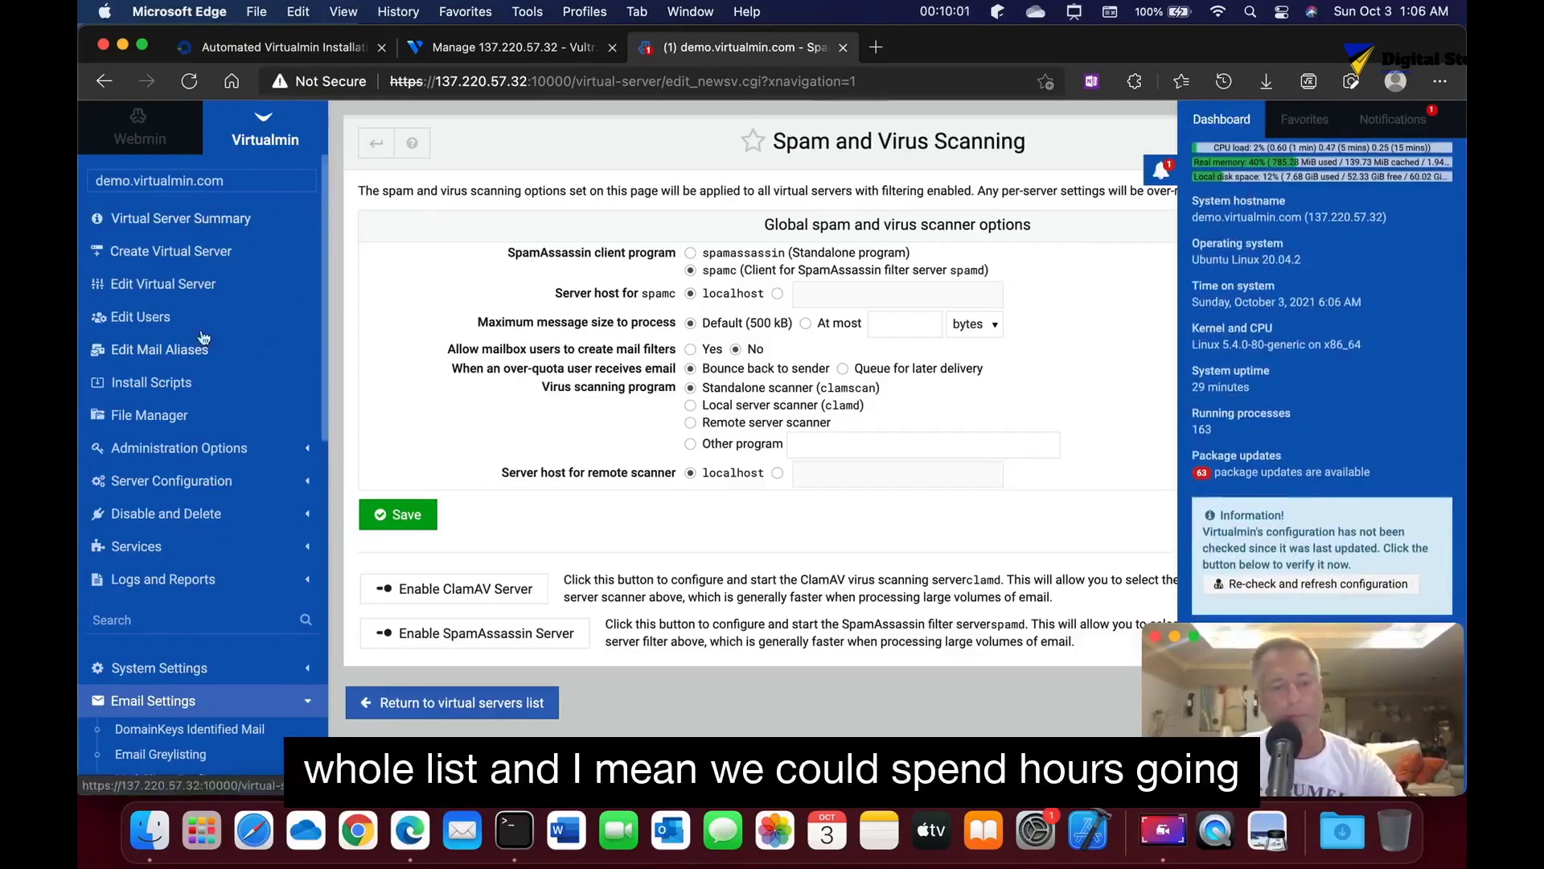
pyautogui.scroll(-5, 209, 563)
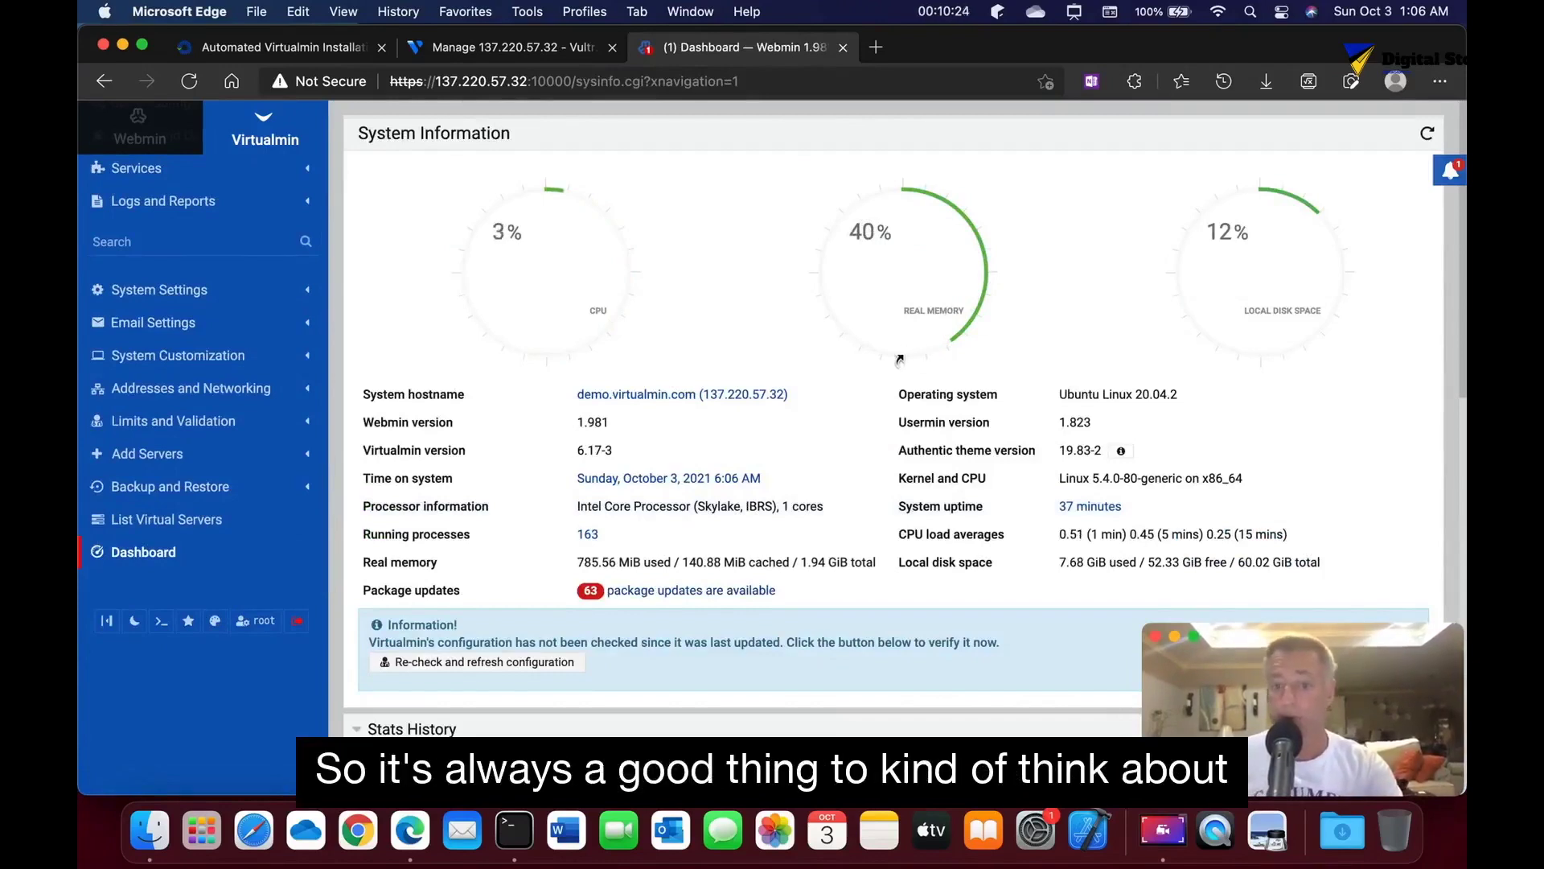
pyautogui.scroll(-10, 901, 360)
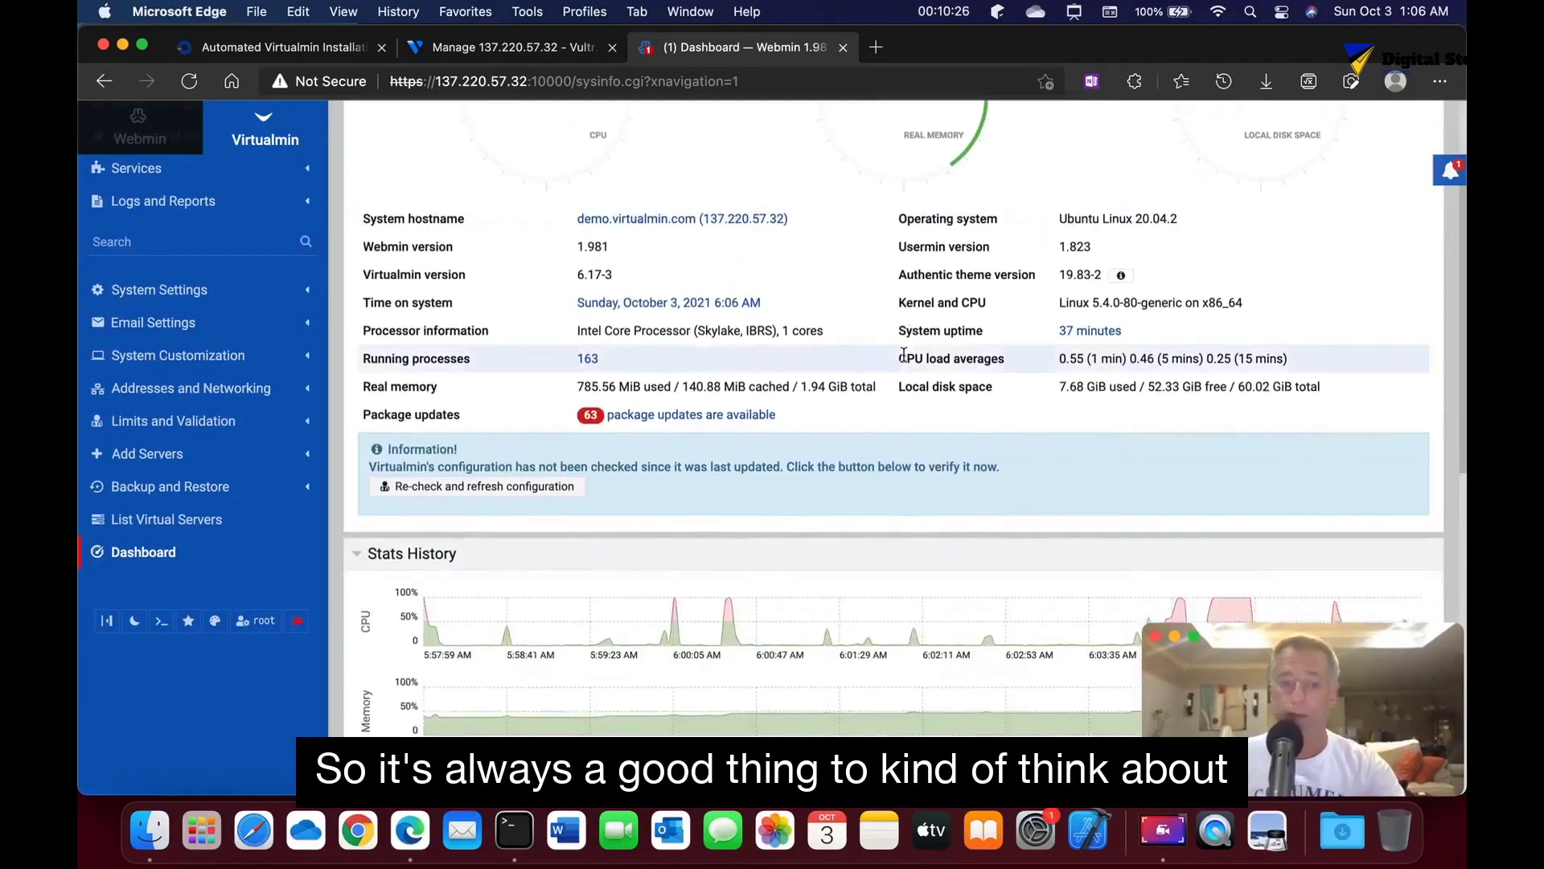
pyautogui.scroll(-7, 904, 361)
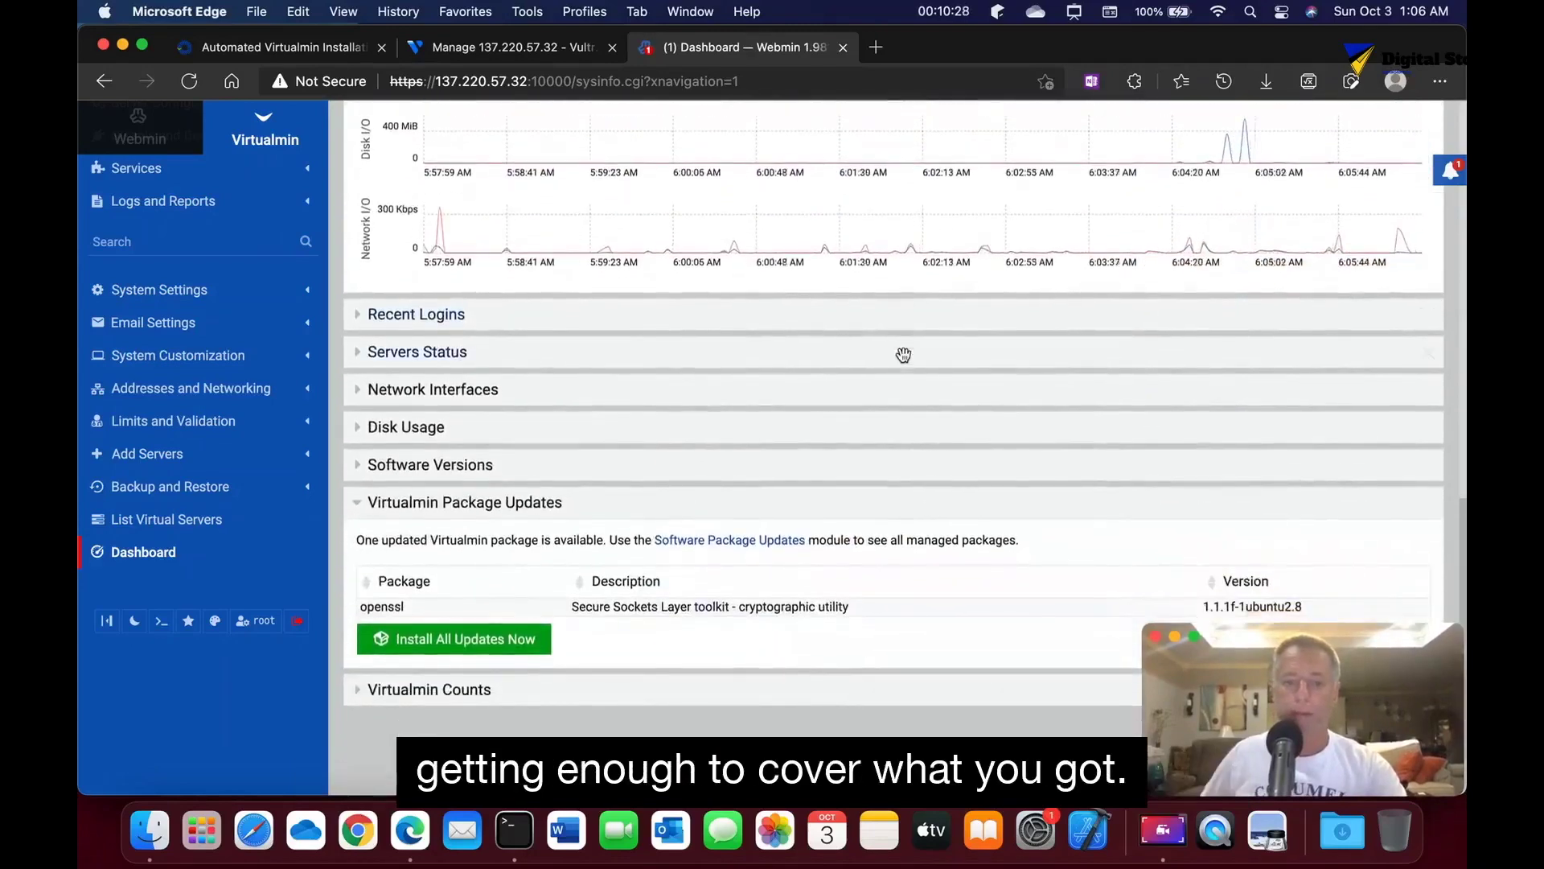
pyautogui.scroll(17, 904, 354)
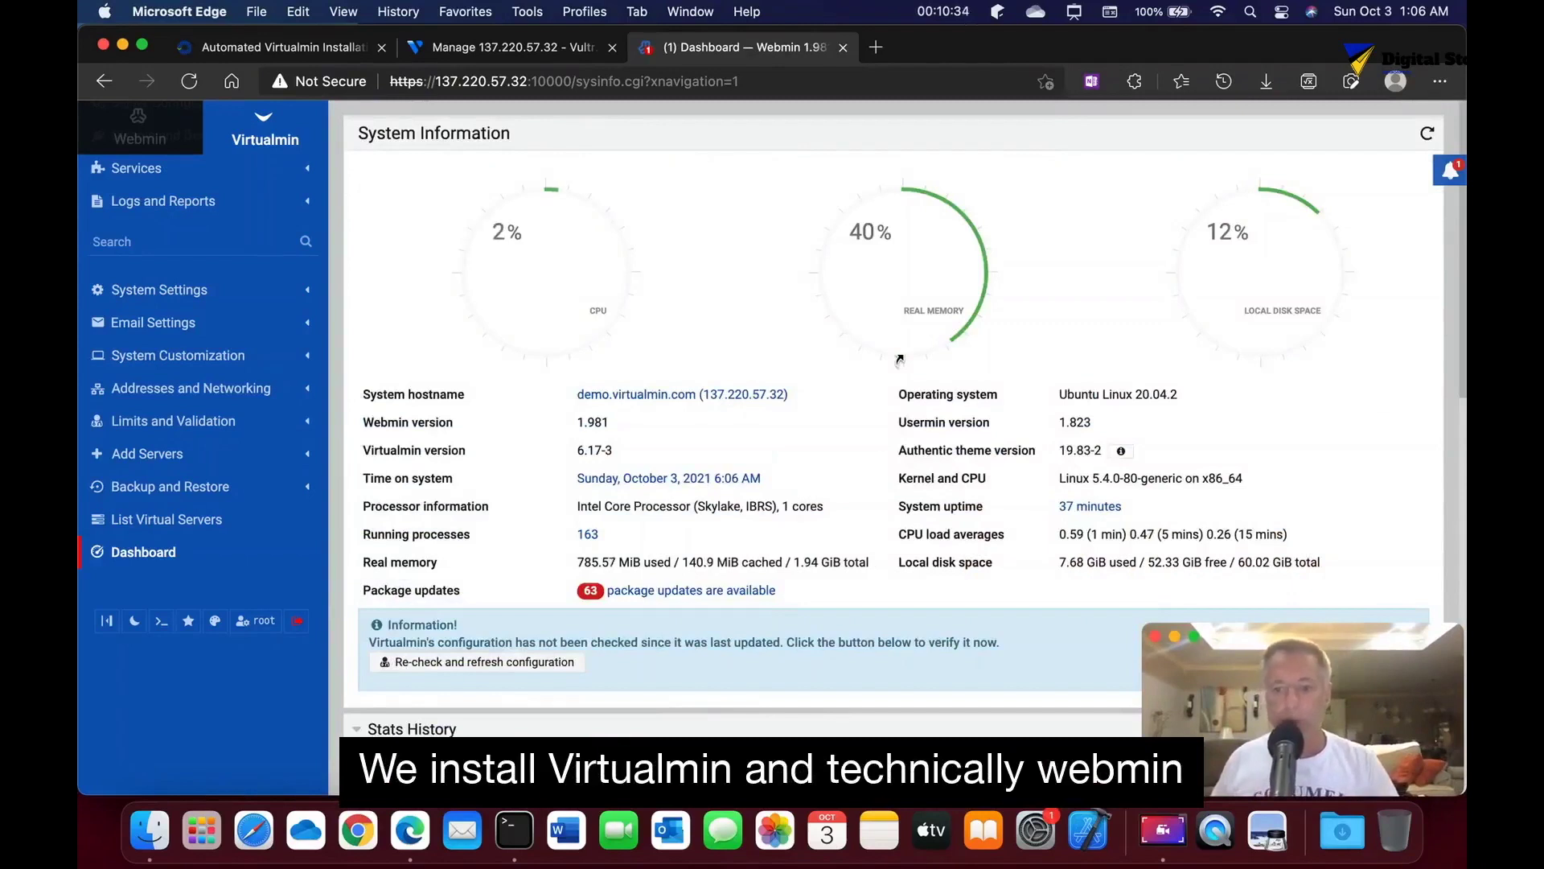
# Step: Switch the left sidebar to the Webmin tab to list its module categories
pyautogui.click(161, 137)
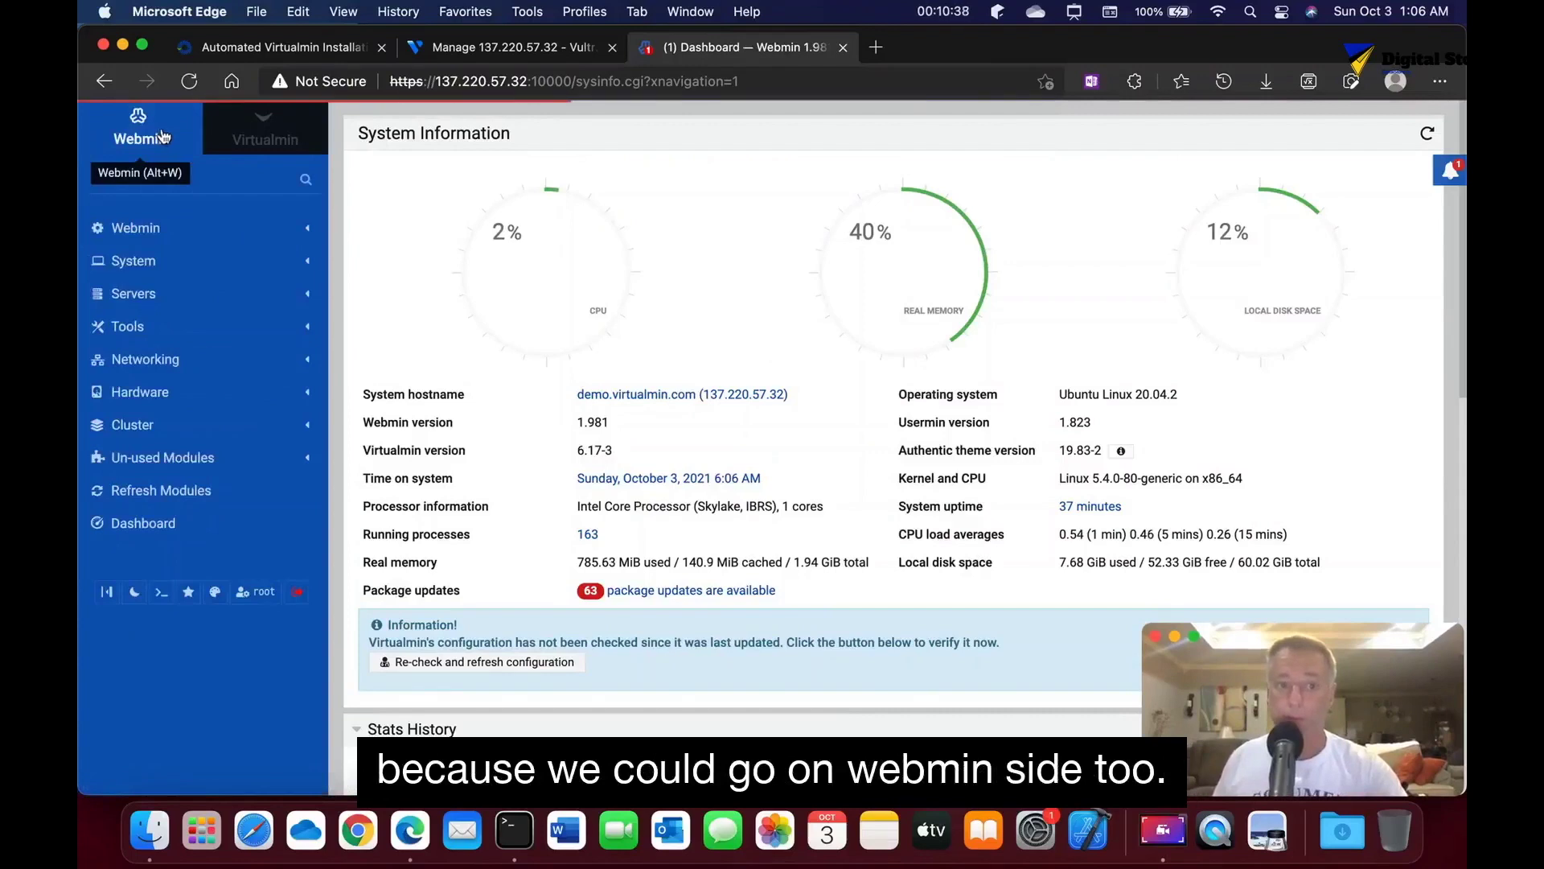